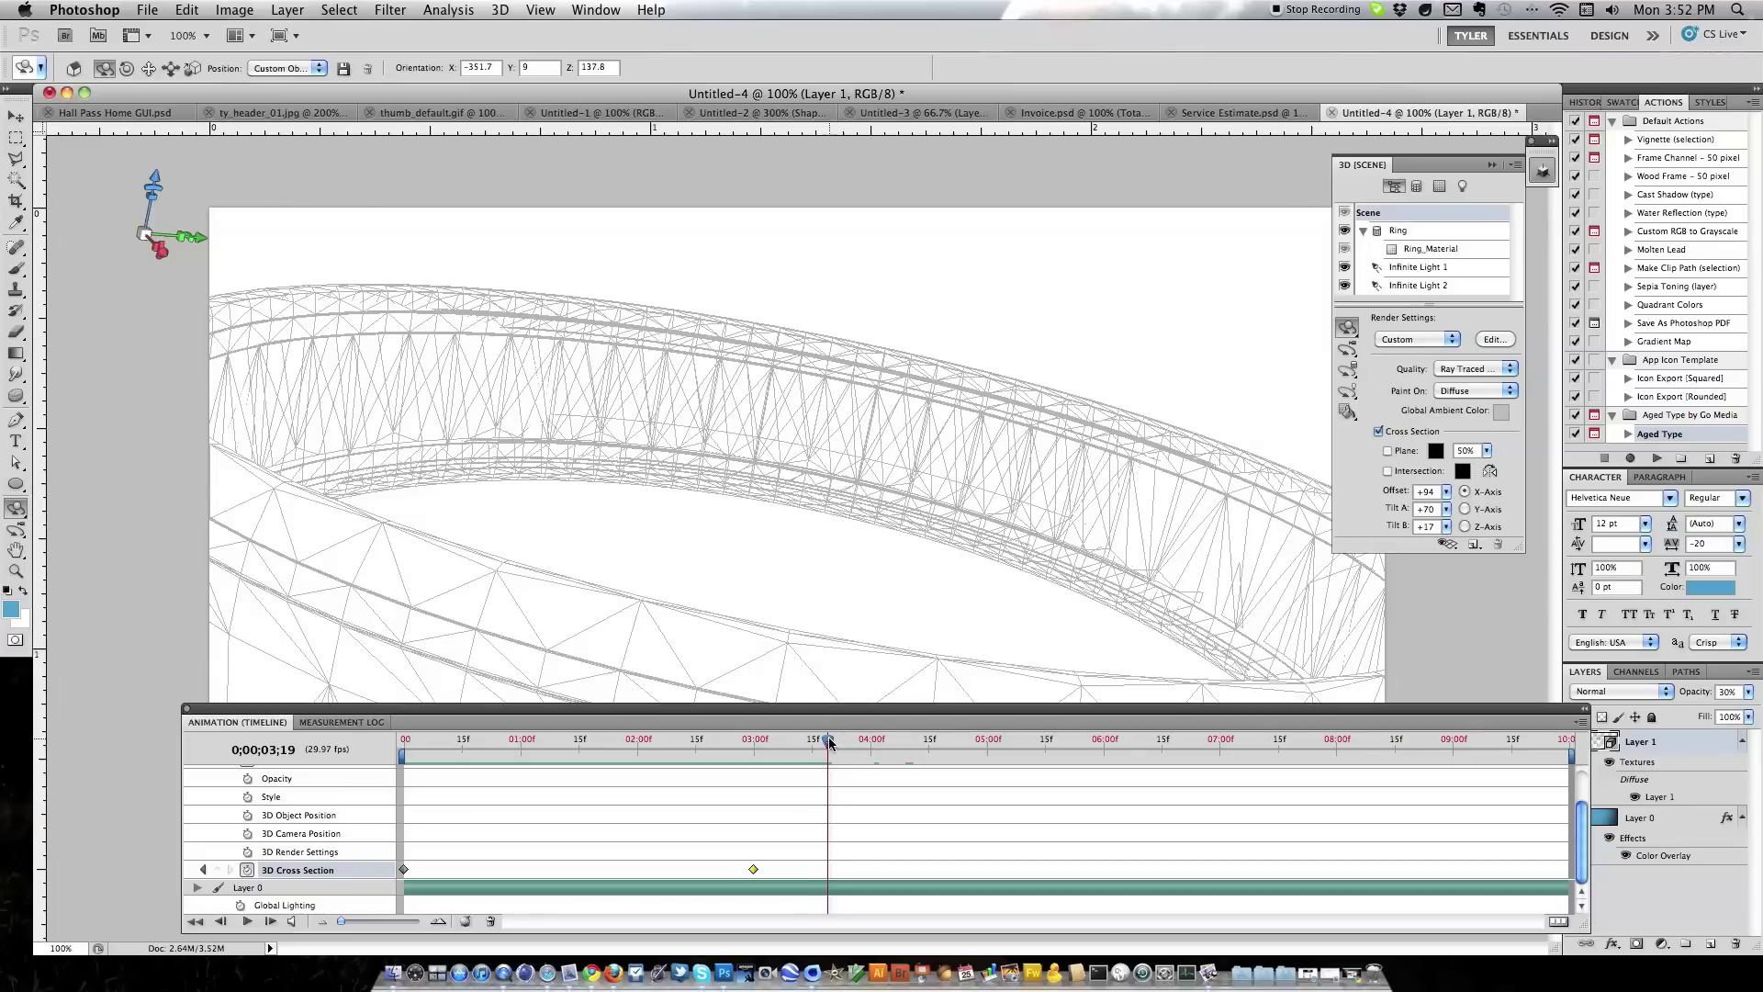
# Drag the playhead back to 0;00;00;00 so the -92 cross-section offset hides the ring
pyautogui.moveTo(829, 742); pyautogui.dragTo(404, 747)
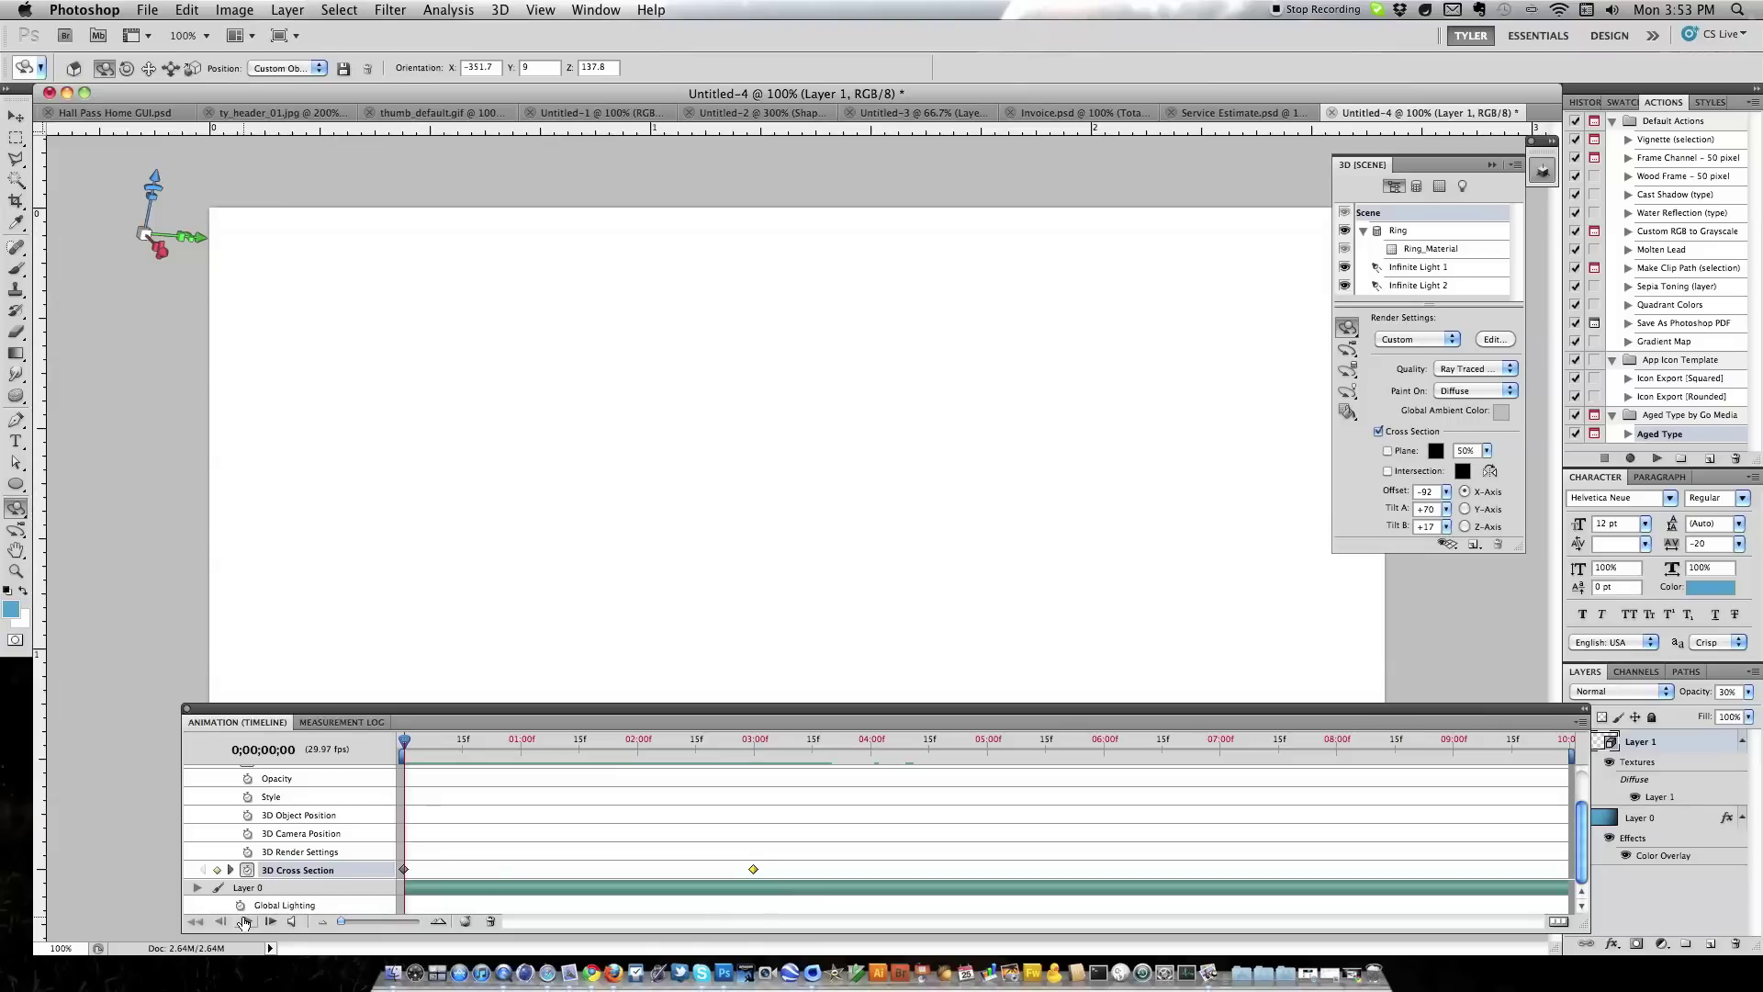
# Play and stop the cross-section animation, close the timeline, and rotate the ring to X -454.8, Y 20.8, Z 203.4
pyautogui.moveTo(346, 703); pyautogui.dragTo(249, 725)
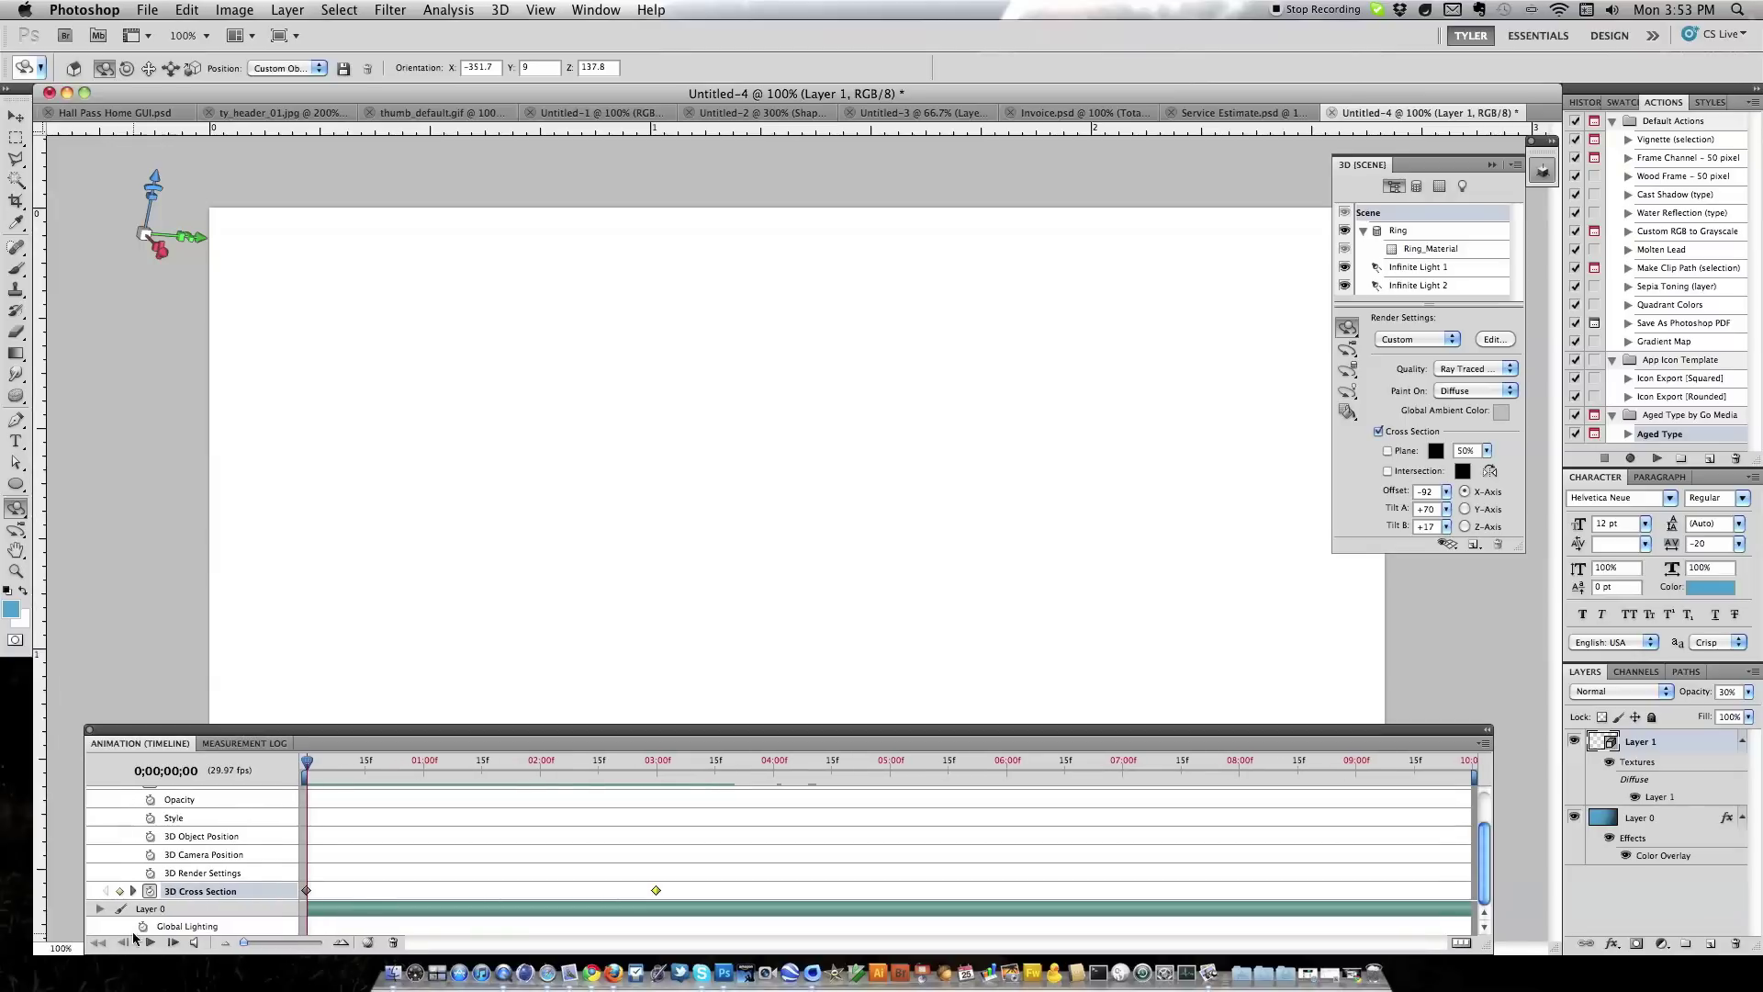
pyautogui.click(147, 943)
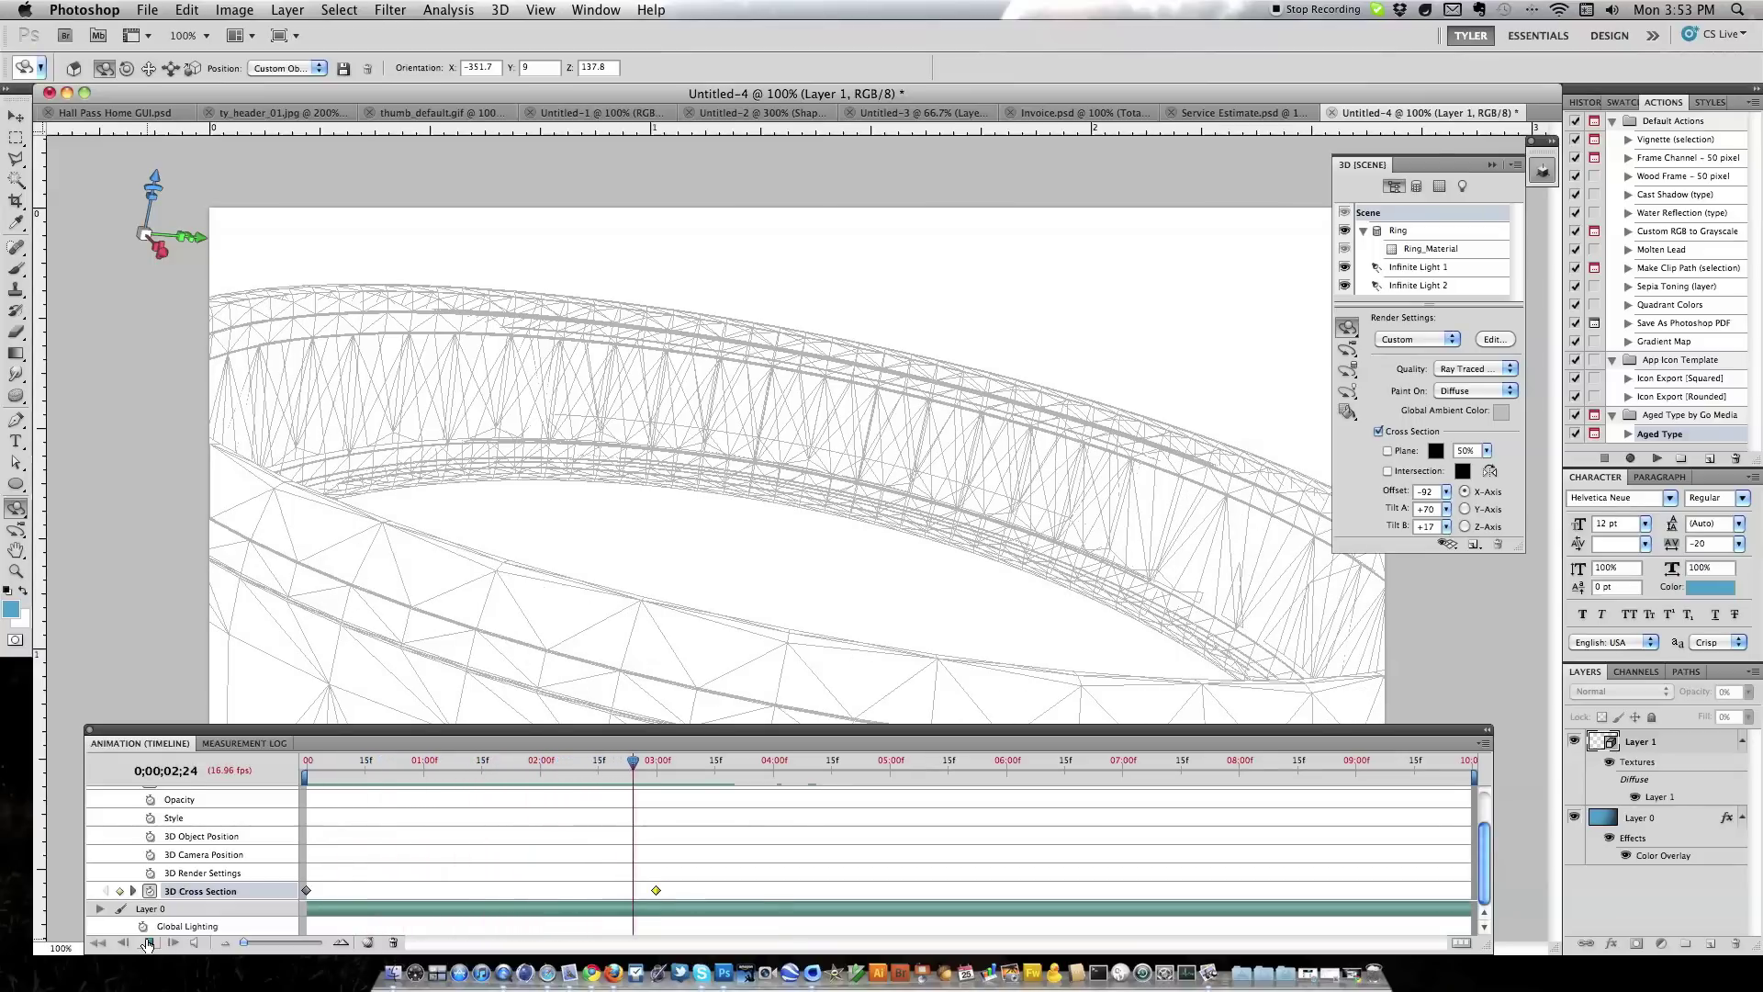
pyautogui.click(147, 943)
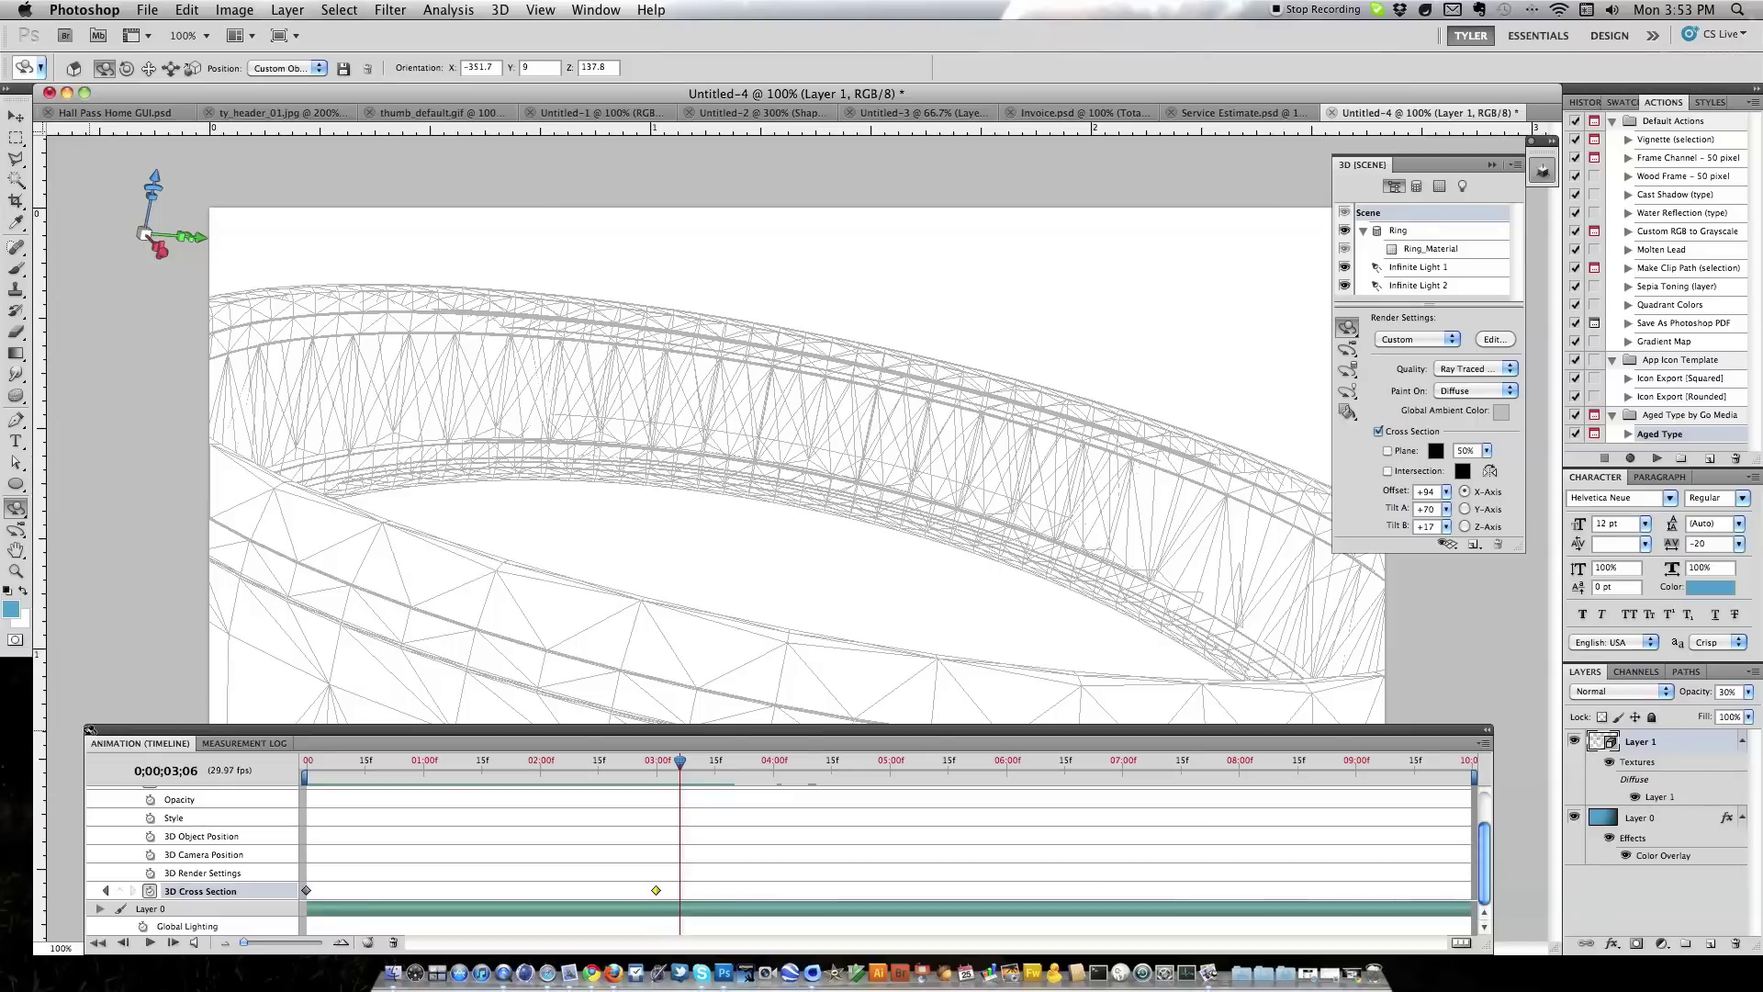
pyautogui.click(89, 729)
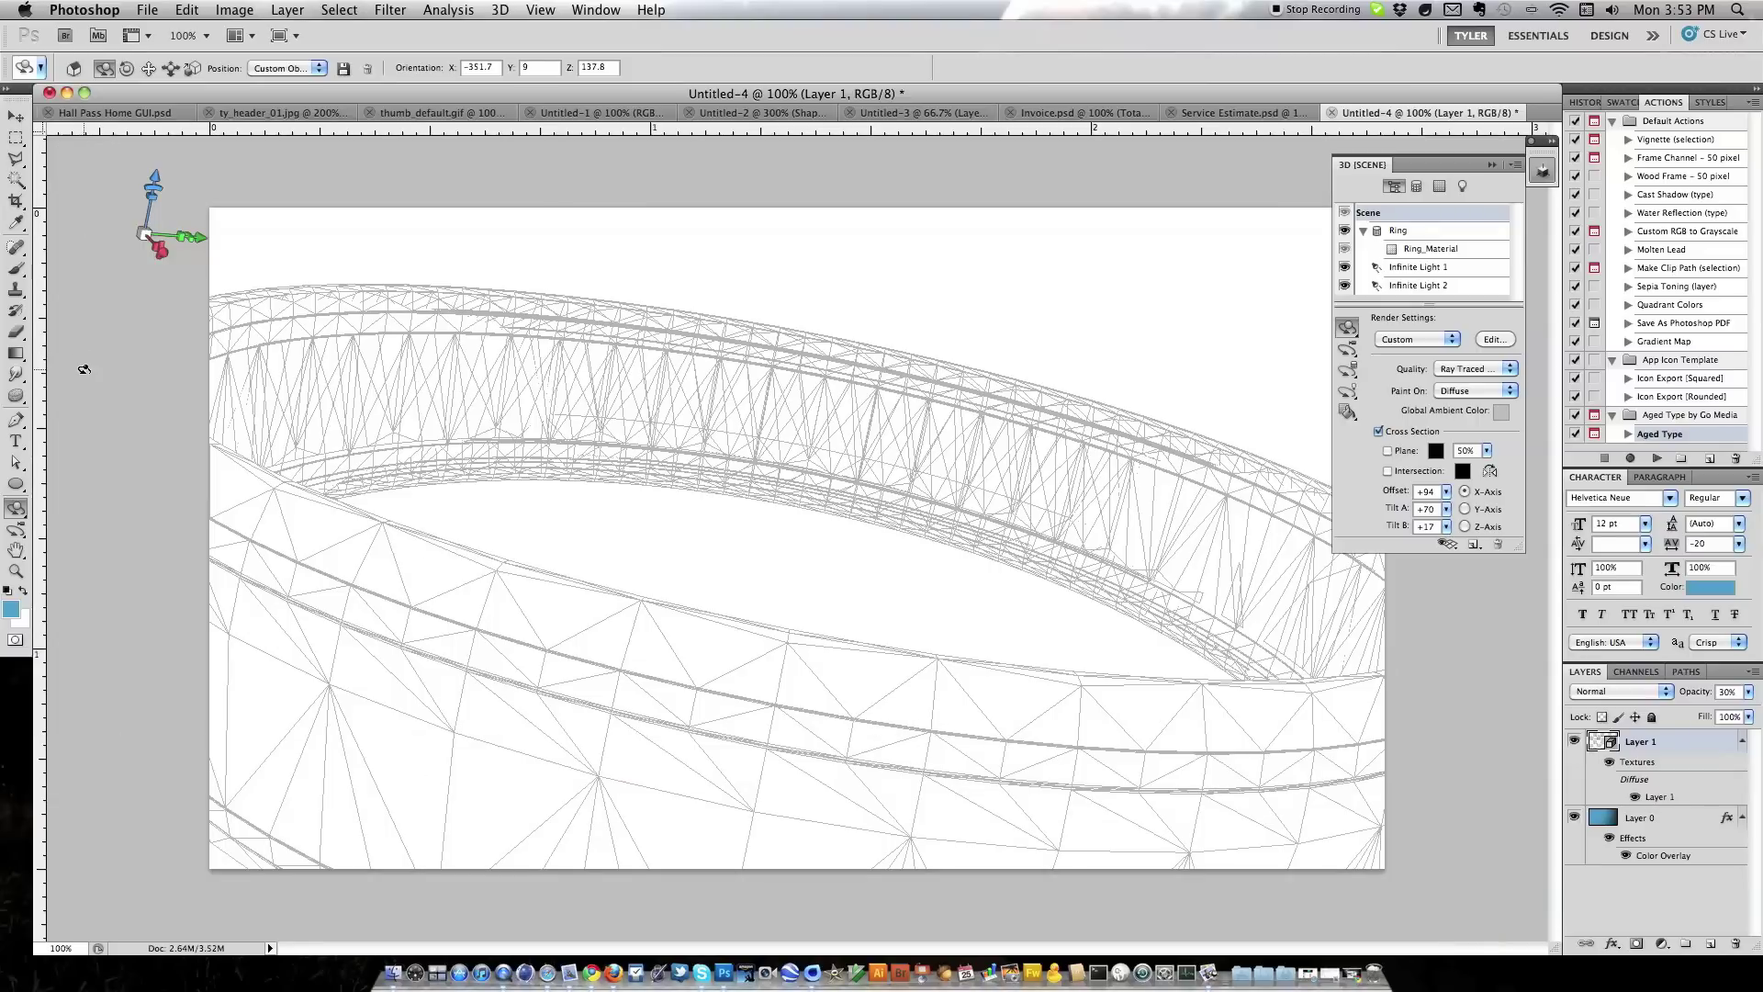
pyautogui.moveTo(508, 419); pyautogui.dragTo(677, 178)
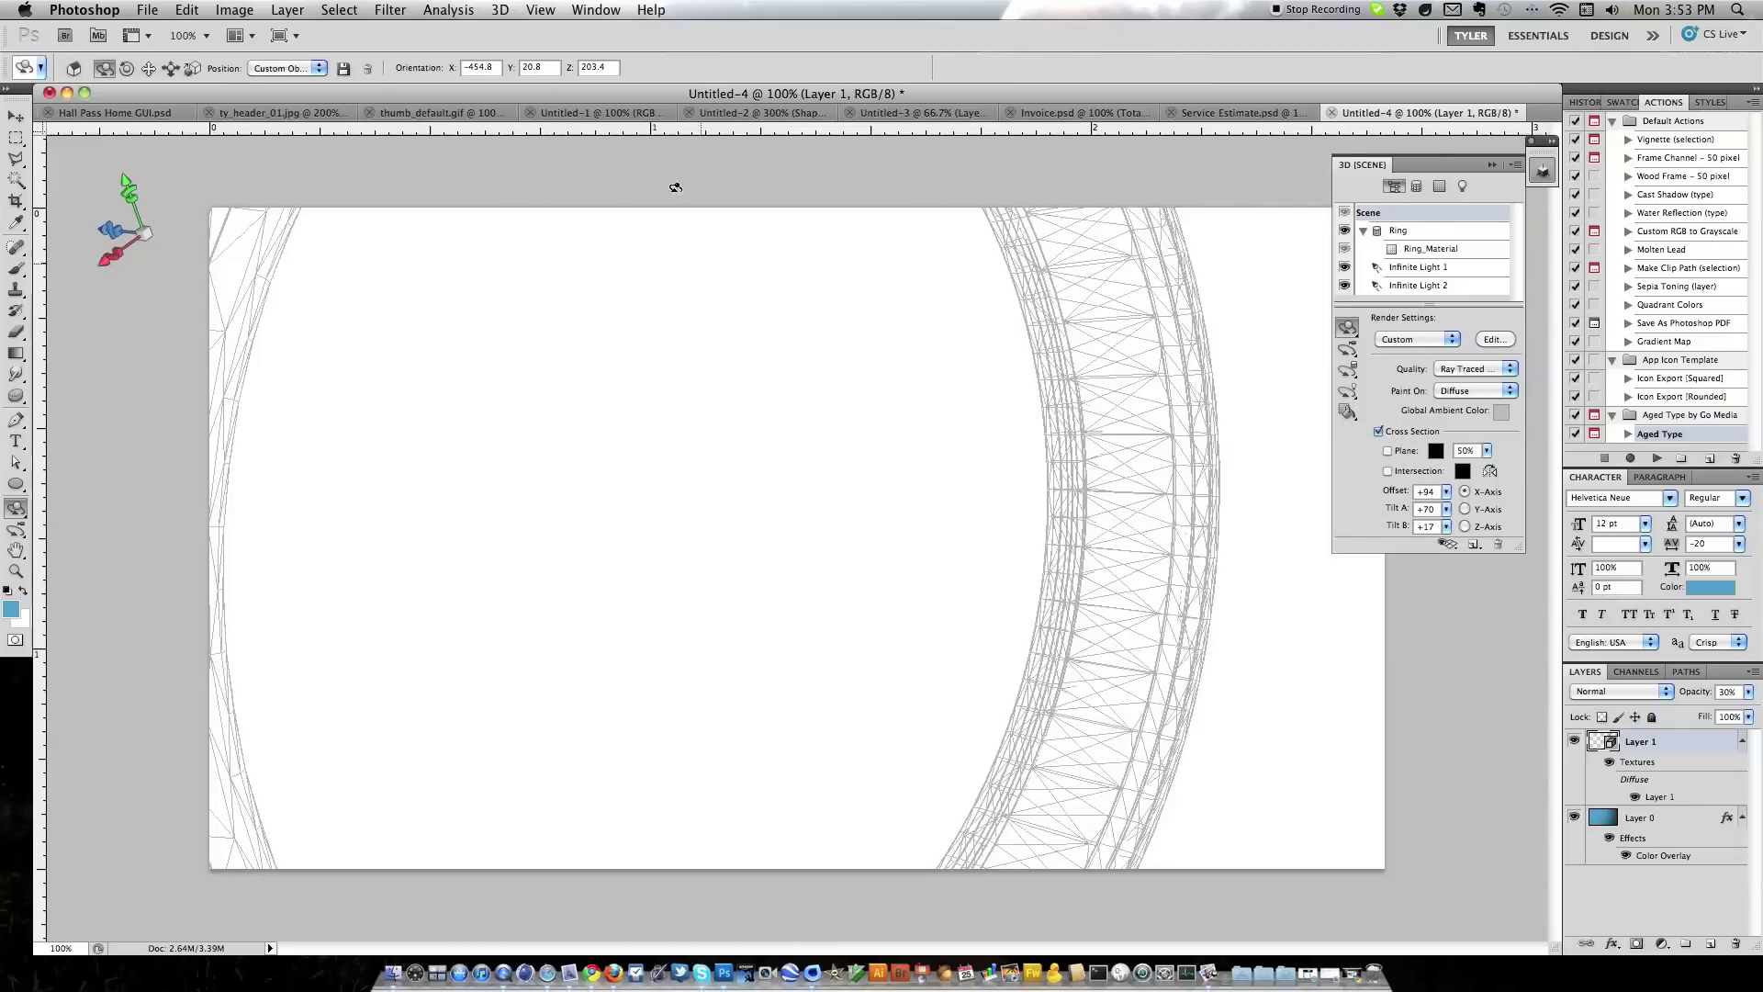
# Create Untitled-5 at 1280 × 720 px, 72 ppi, with a white background
pyautogui.click(148, 10)
pyautogui.click(161, 31)
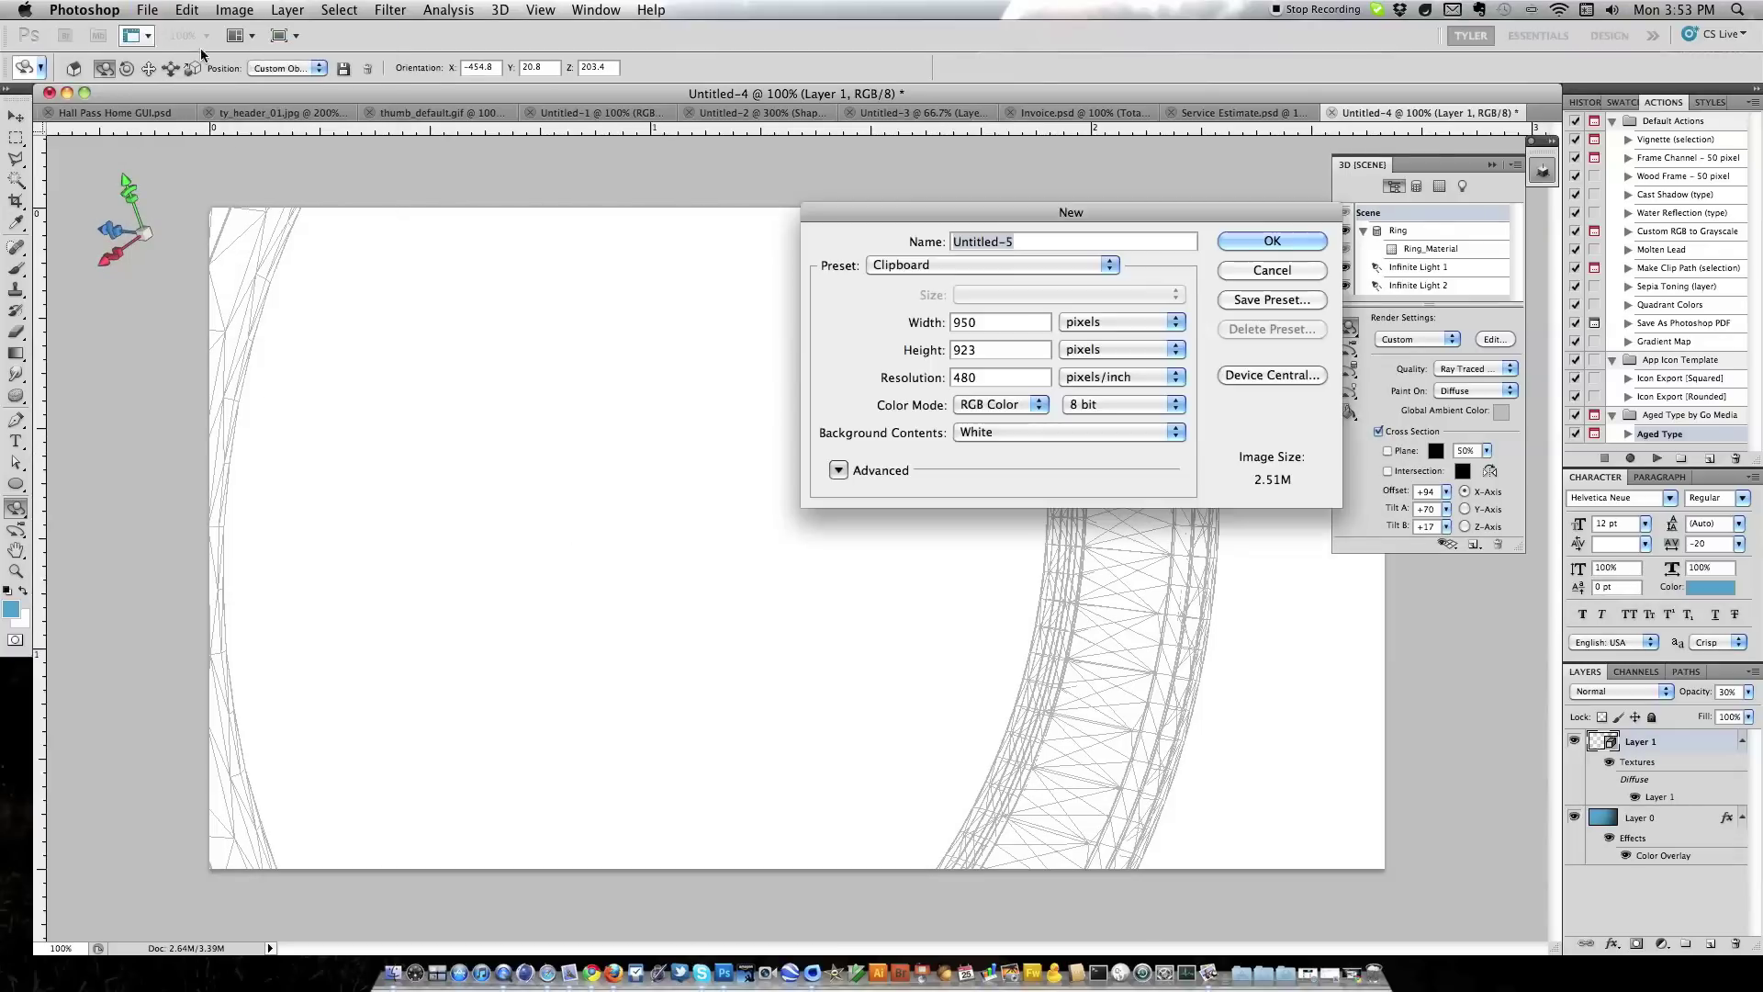
pyautogui.press('Tab')
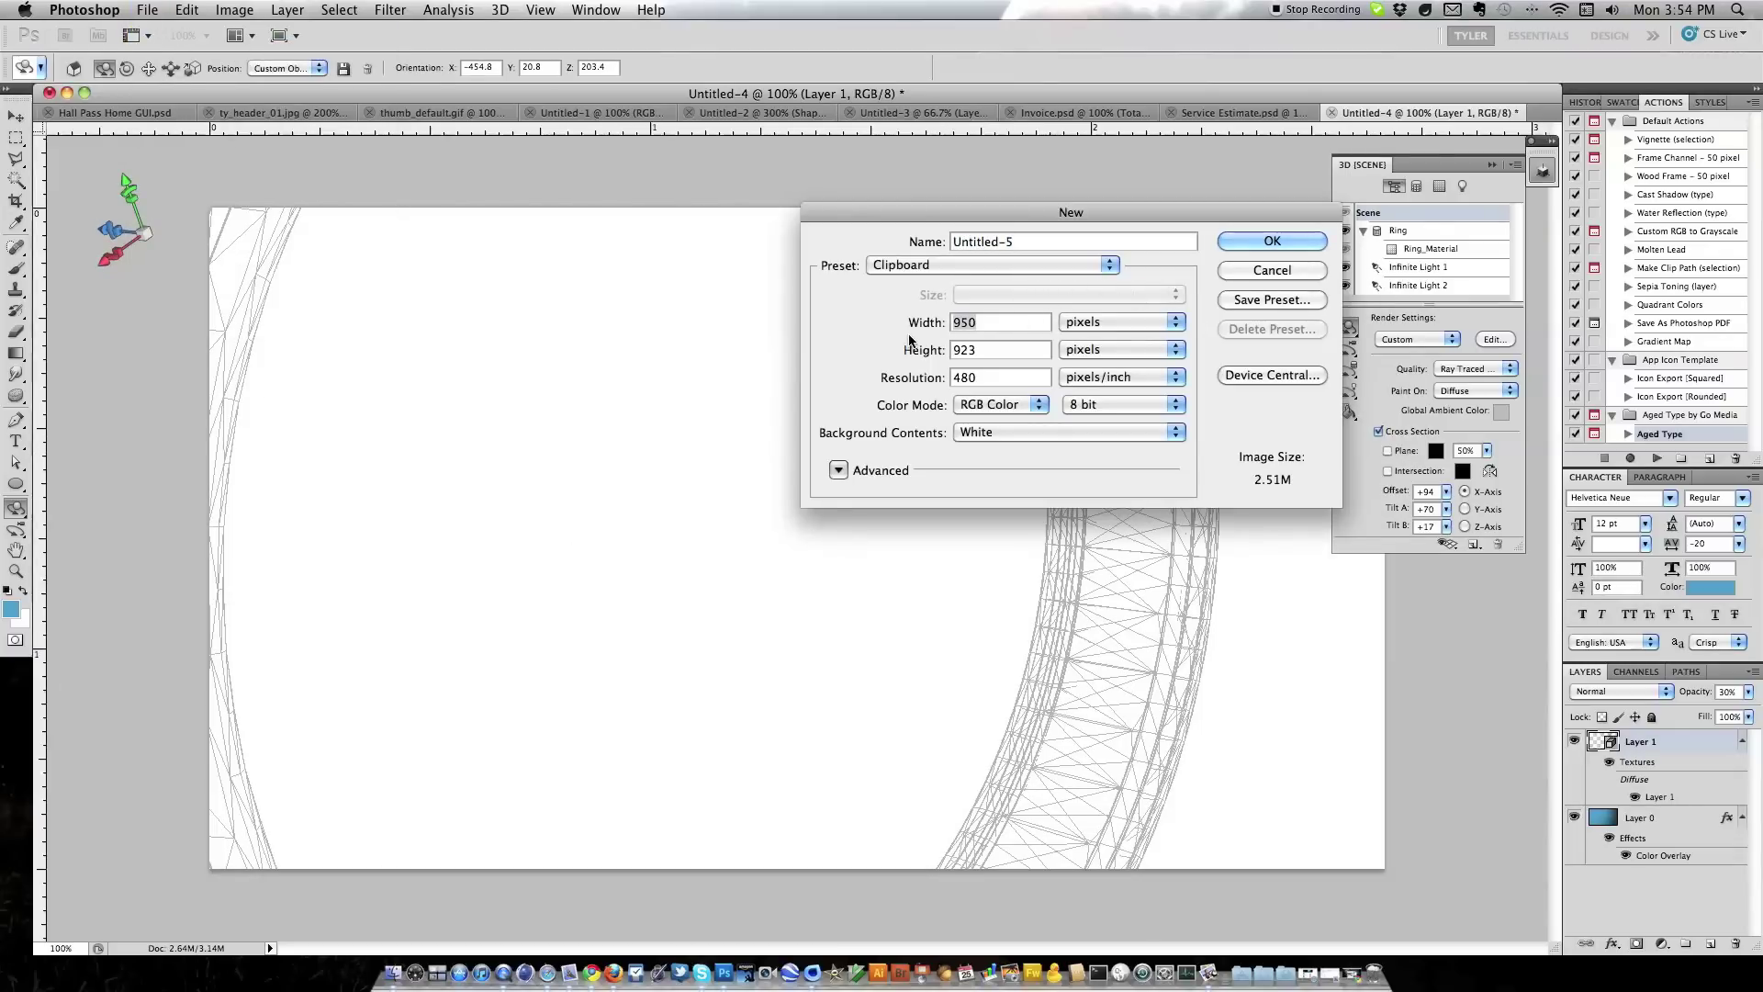
pyautogui.write('1')
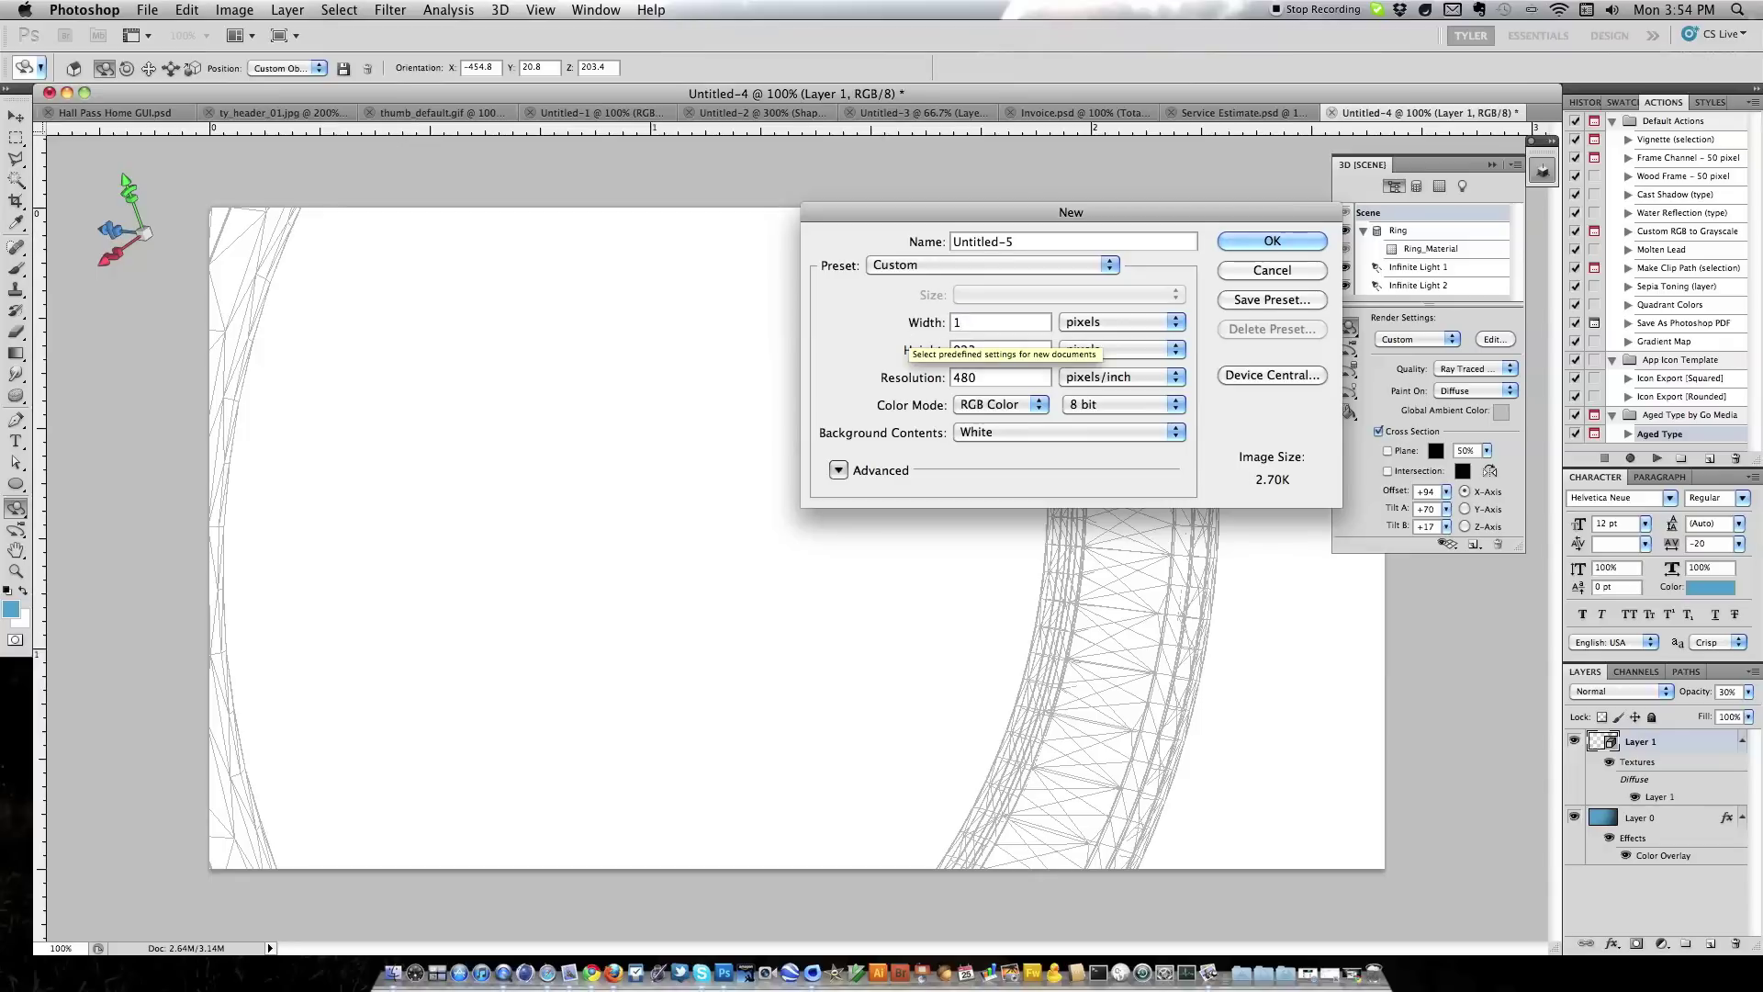
pyautogui.write('280')
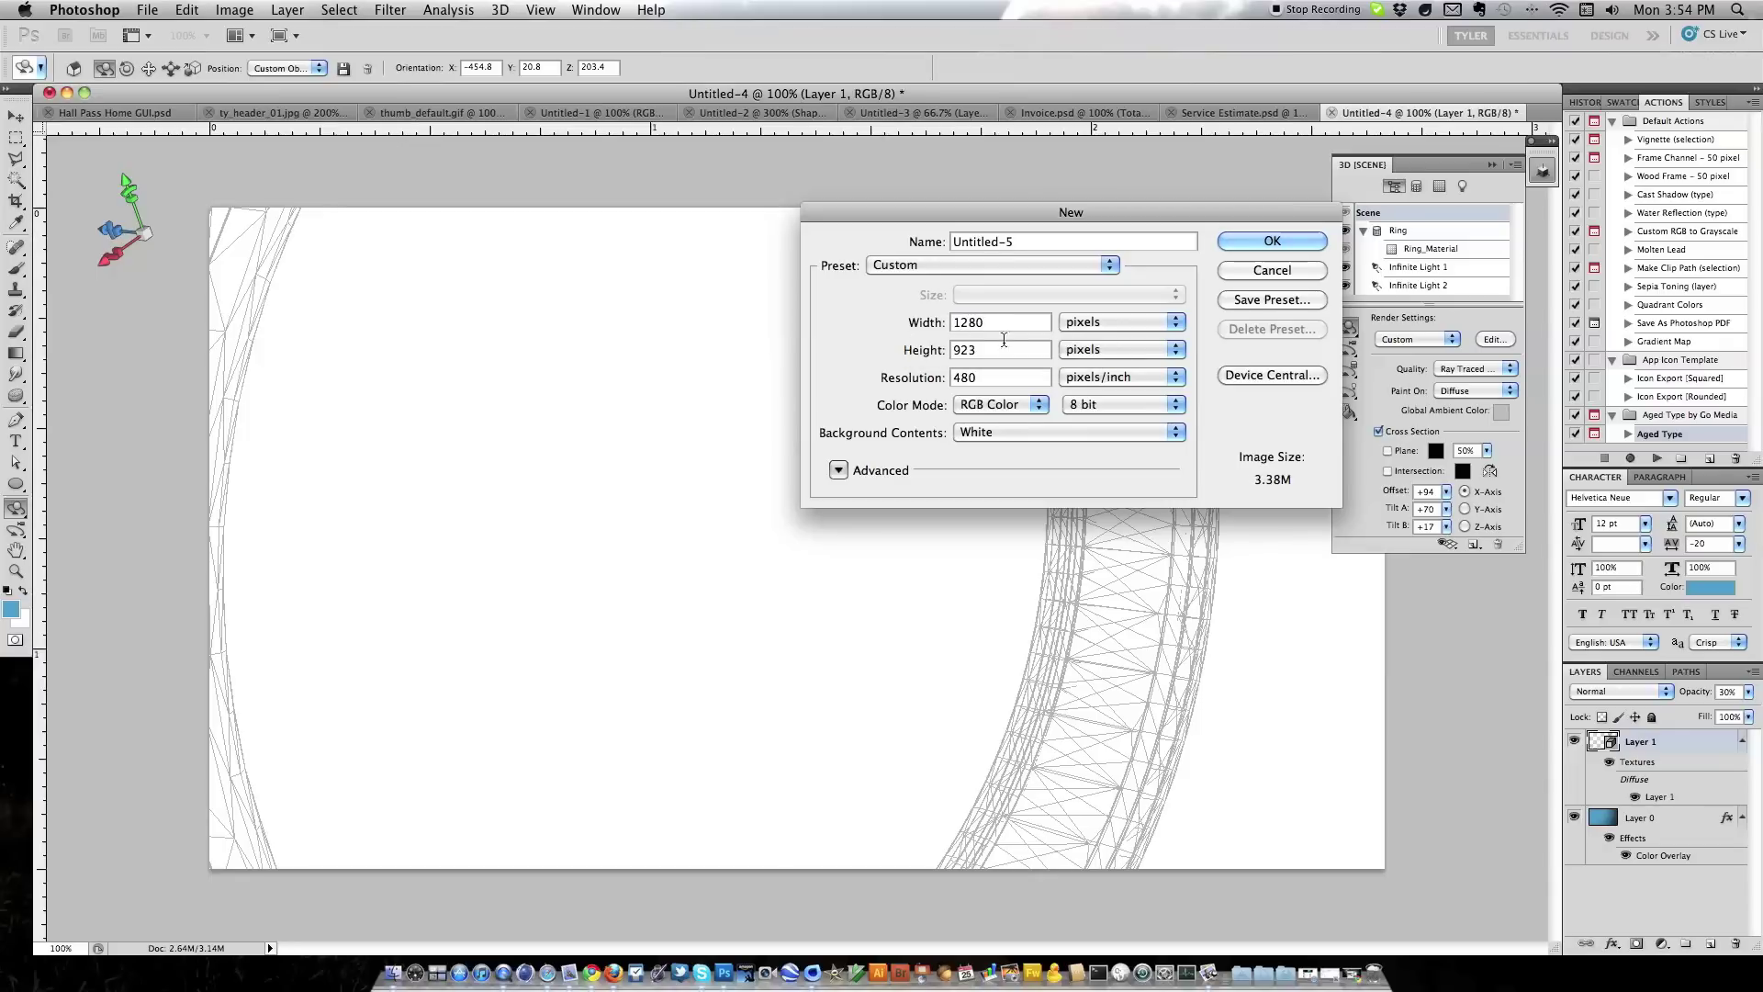
pyautogui.press('Tab')
pyautogui.press('BackSpace')
pyautogui.write('720')
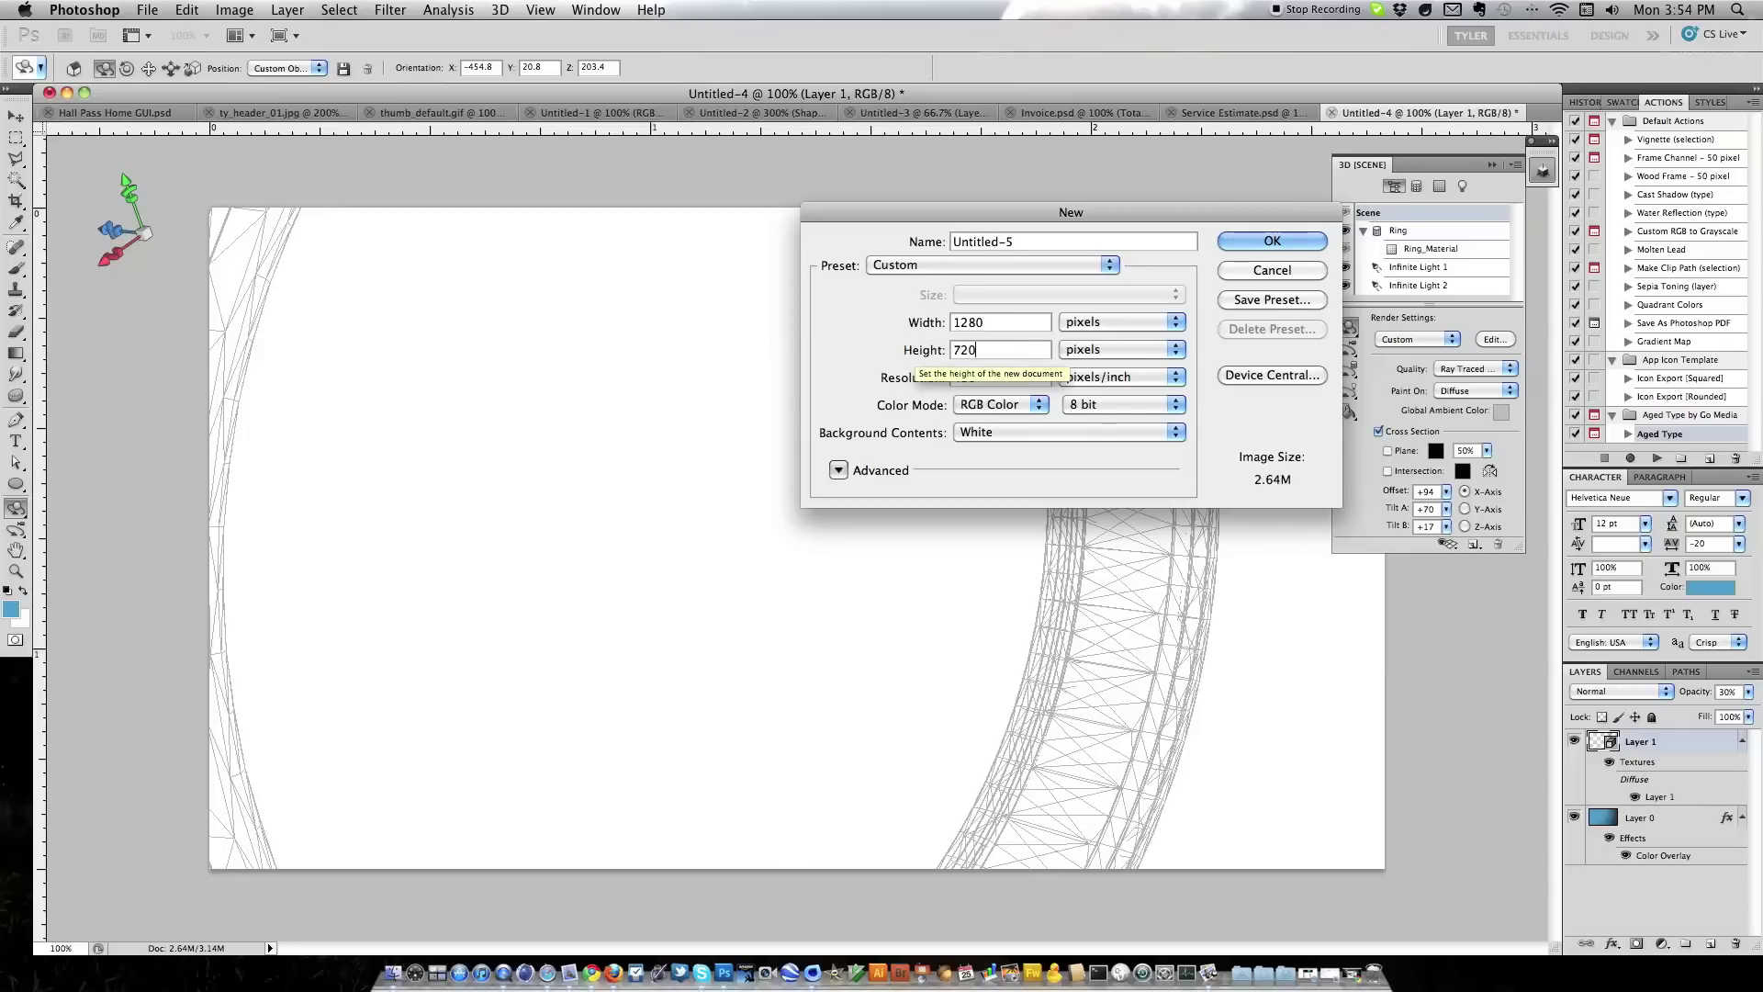
pyautogui.press('Tab')
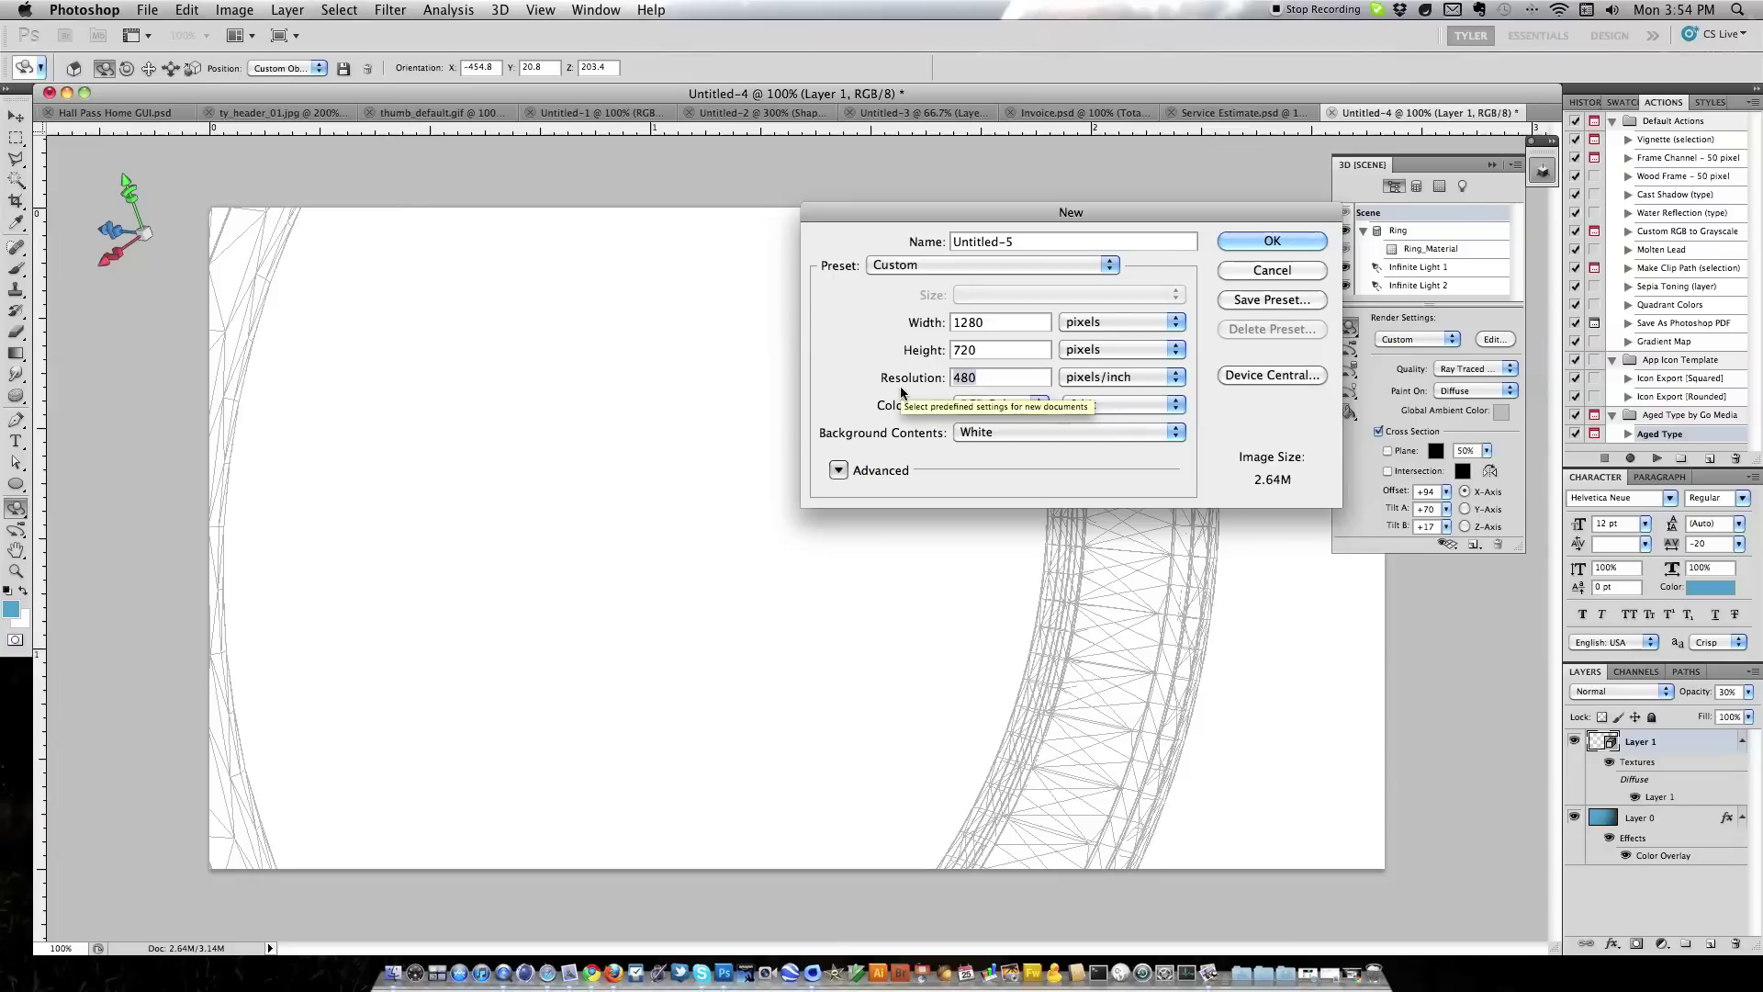
pyautogui.press('BackSpace')
pyautogui.write('72')
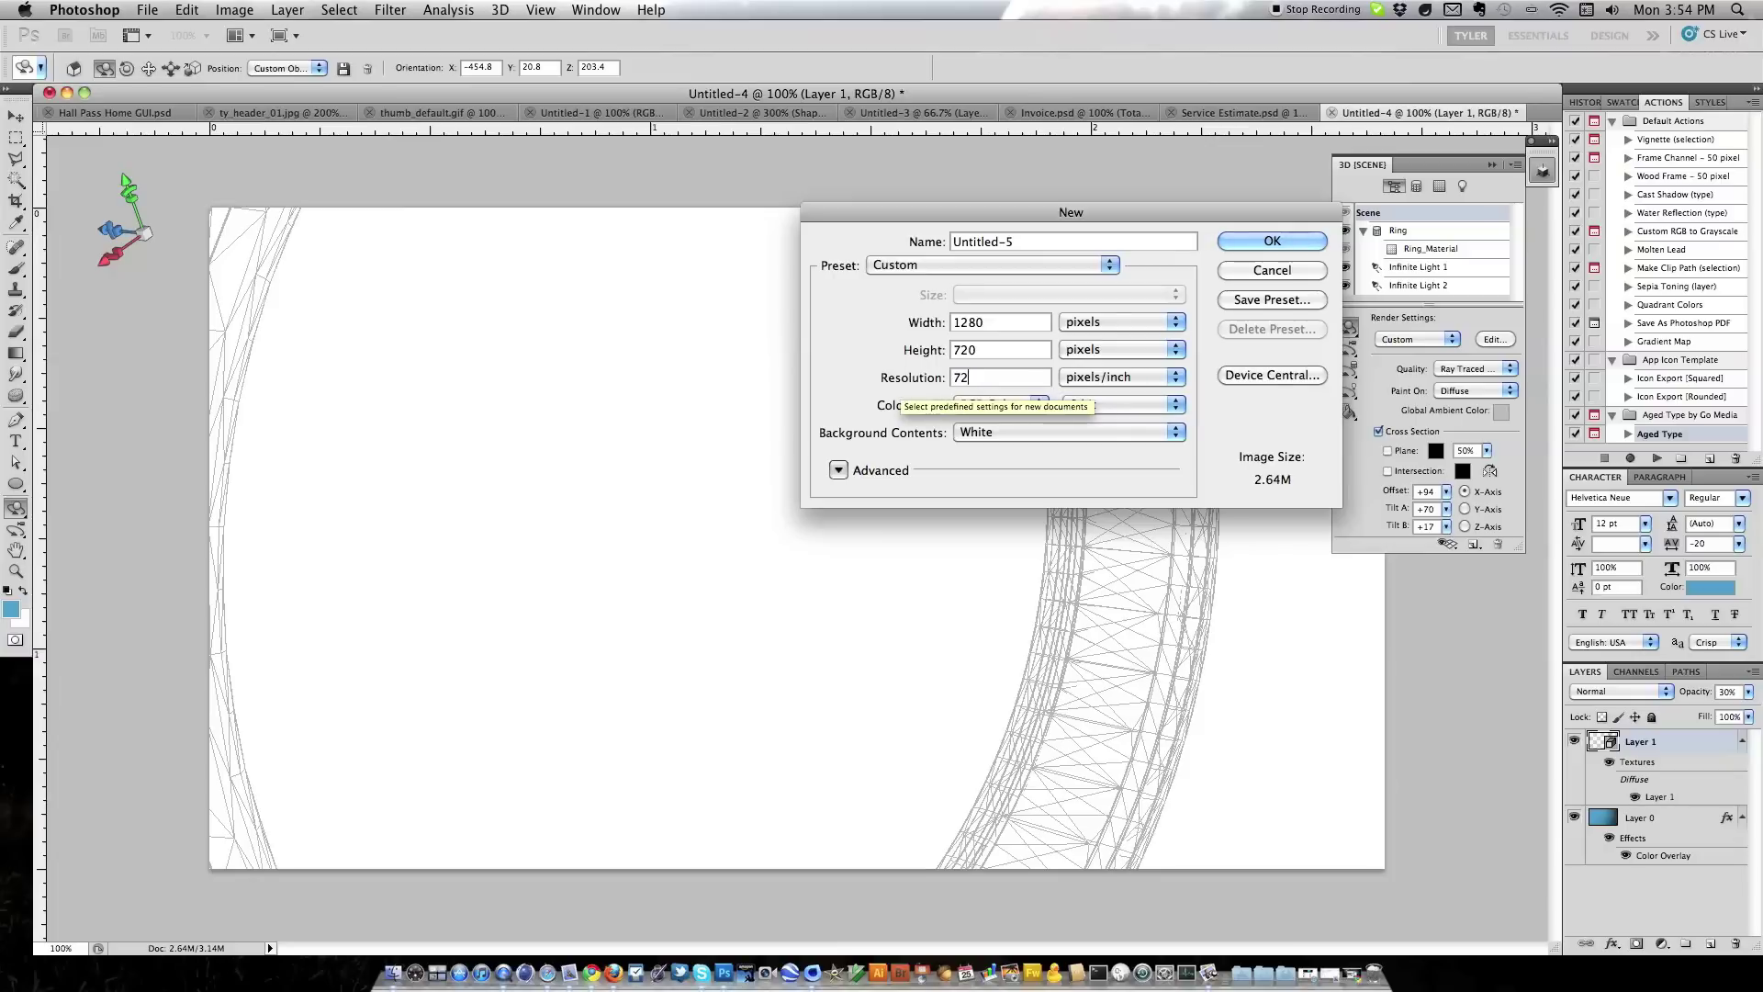
pyautogui.click(1255, 238)
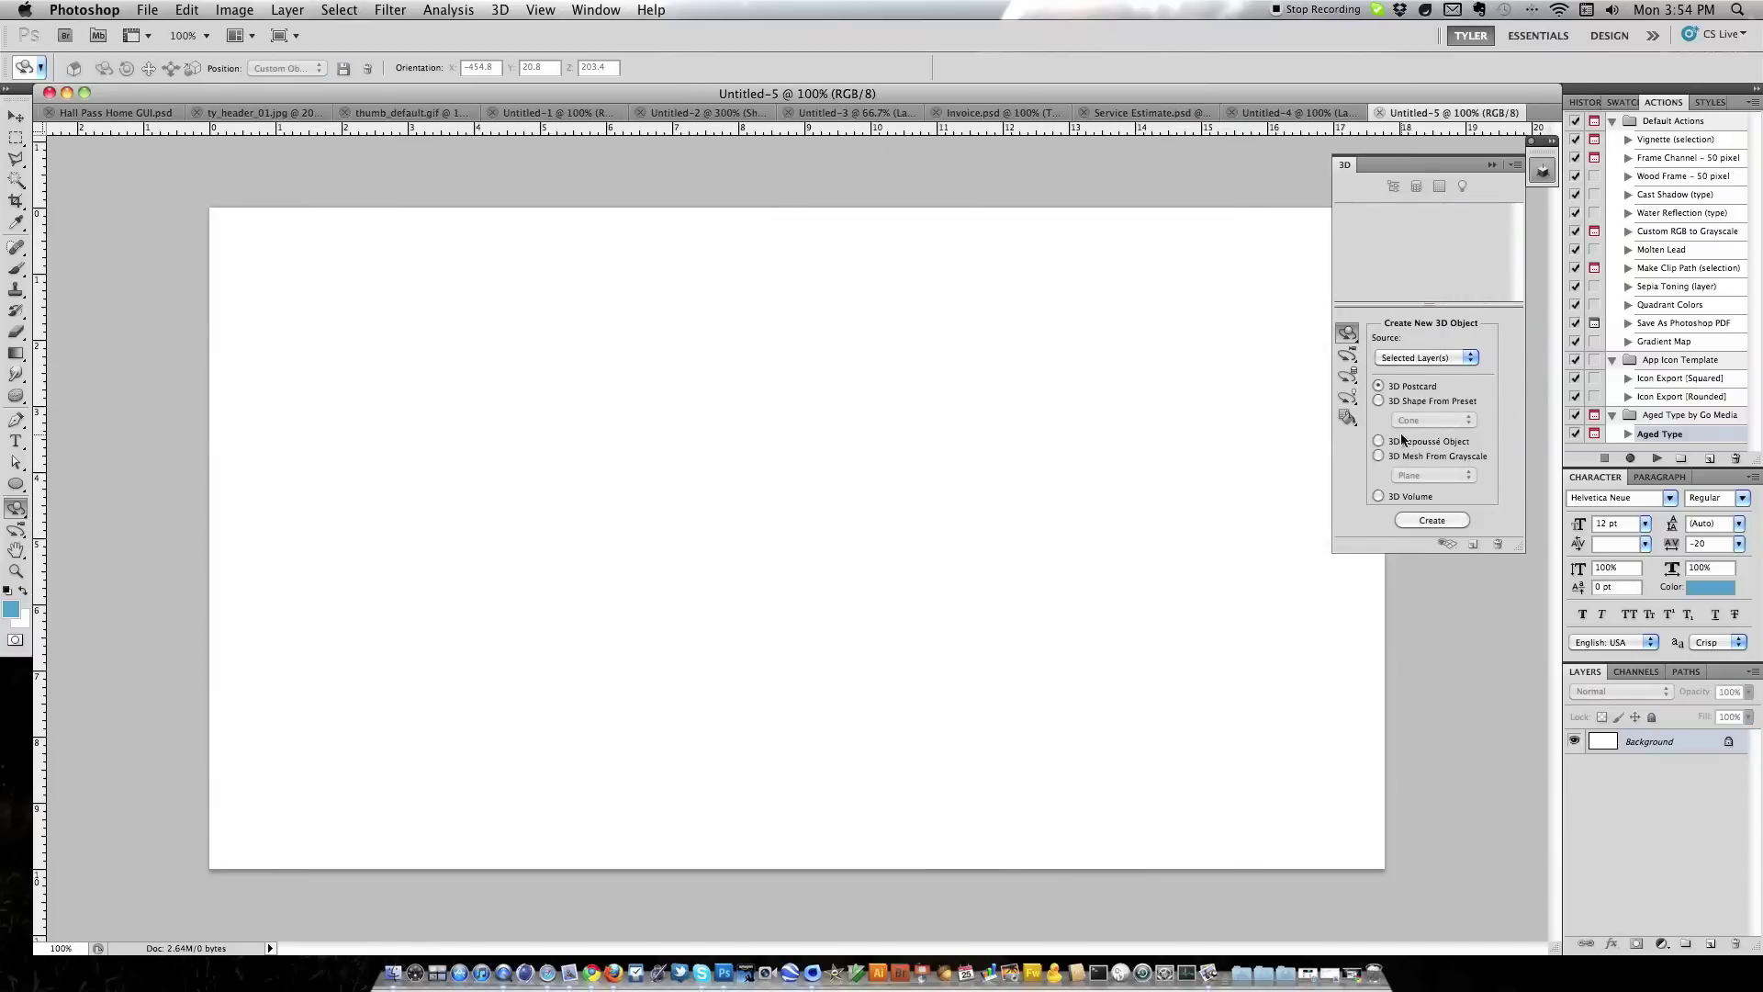
# Close the 3D panel and turn a new empty layer into a 3D Donut shape
pyautogui.click(1530, 142)
pyautogui.click(1709, 946)
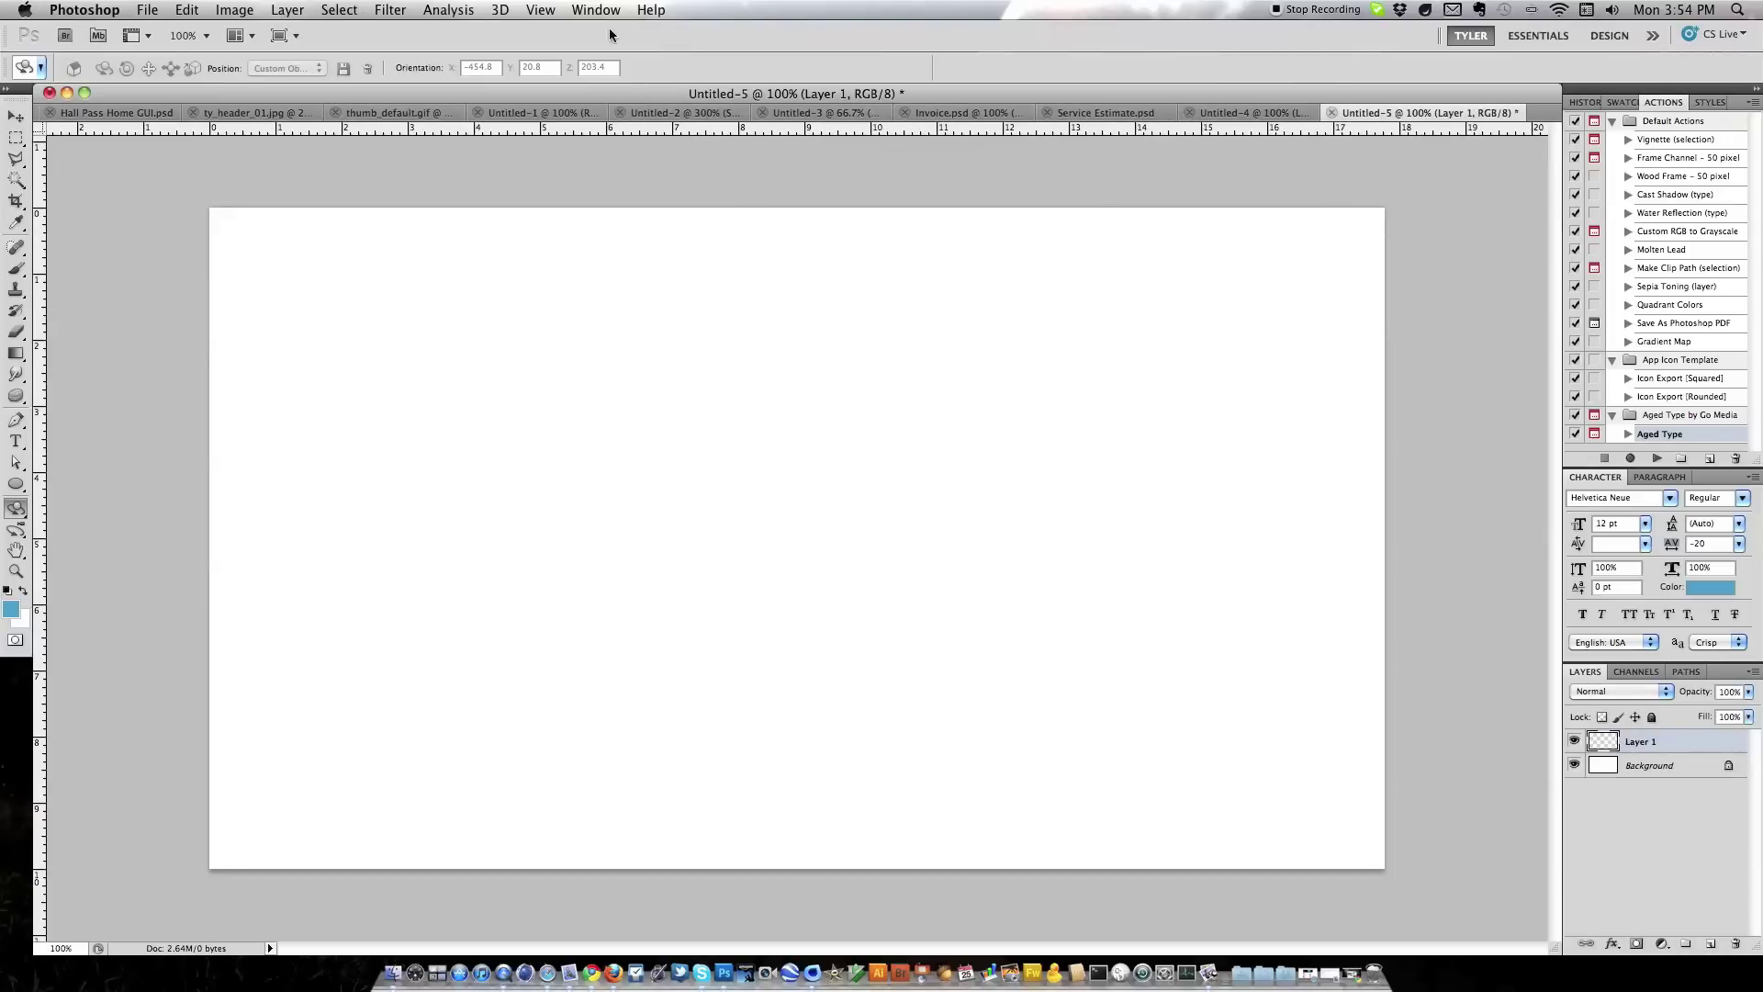
pyautogui.click(501, 11)
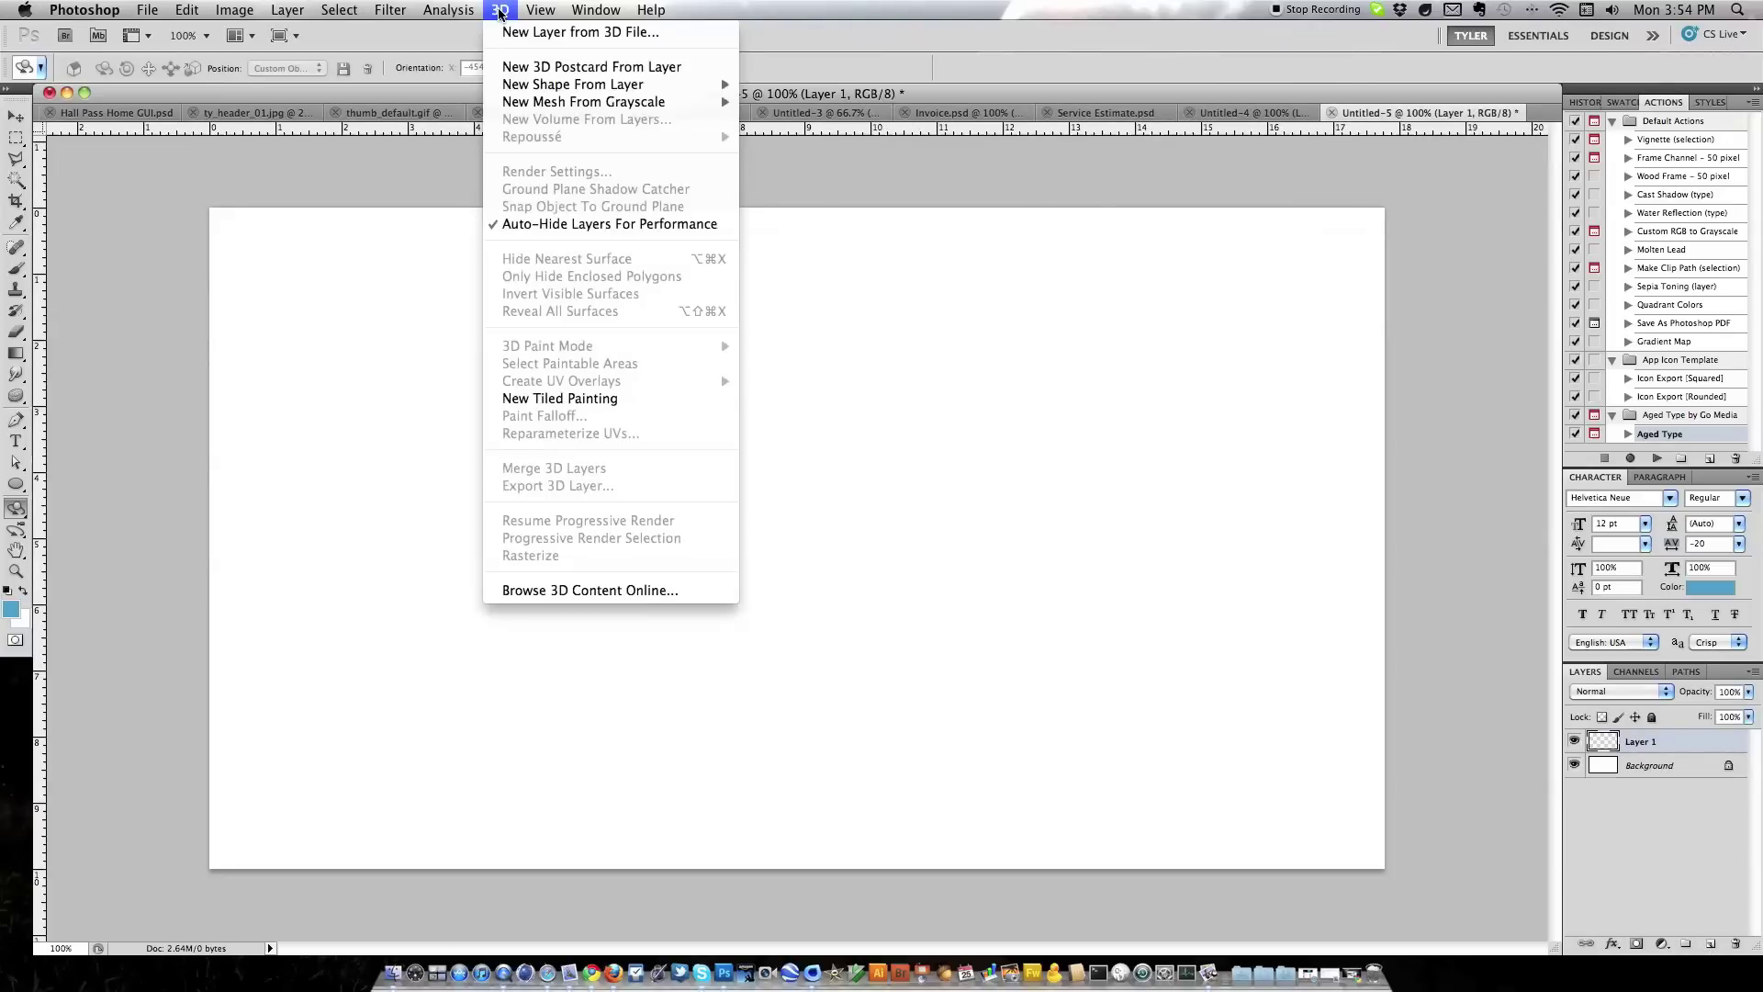
pyautogui.moveTo(551, 86)
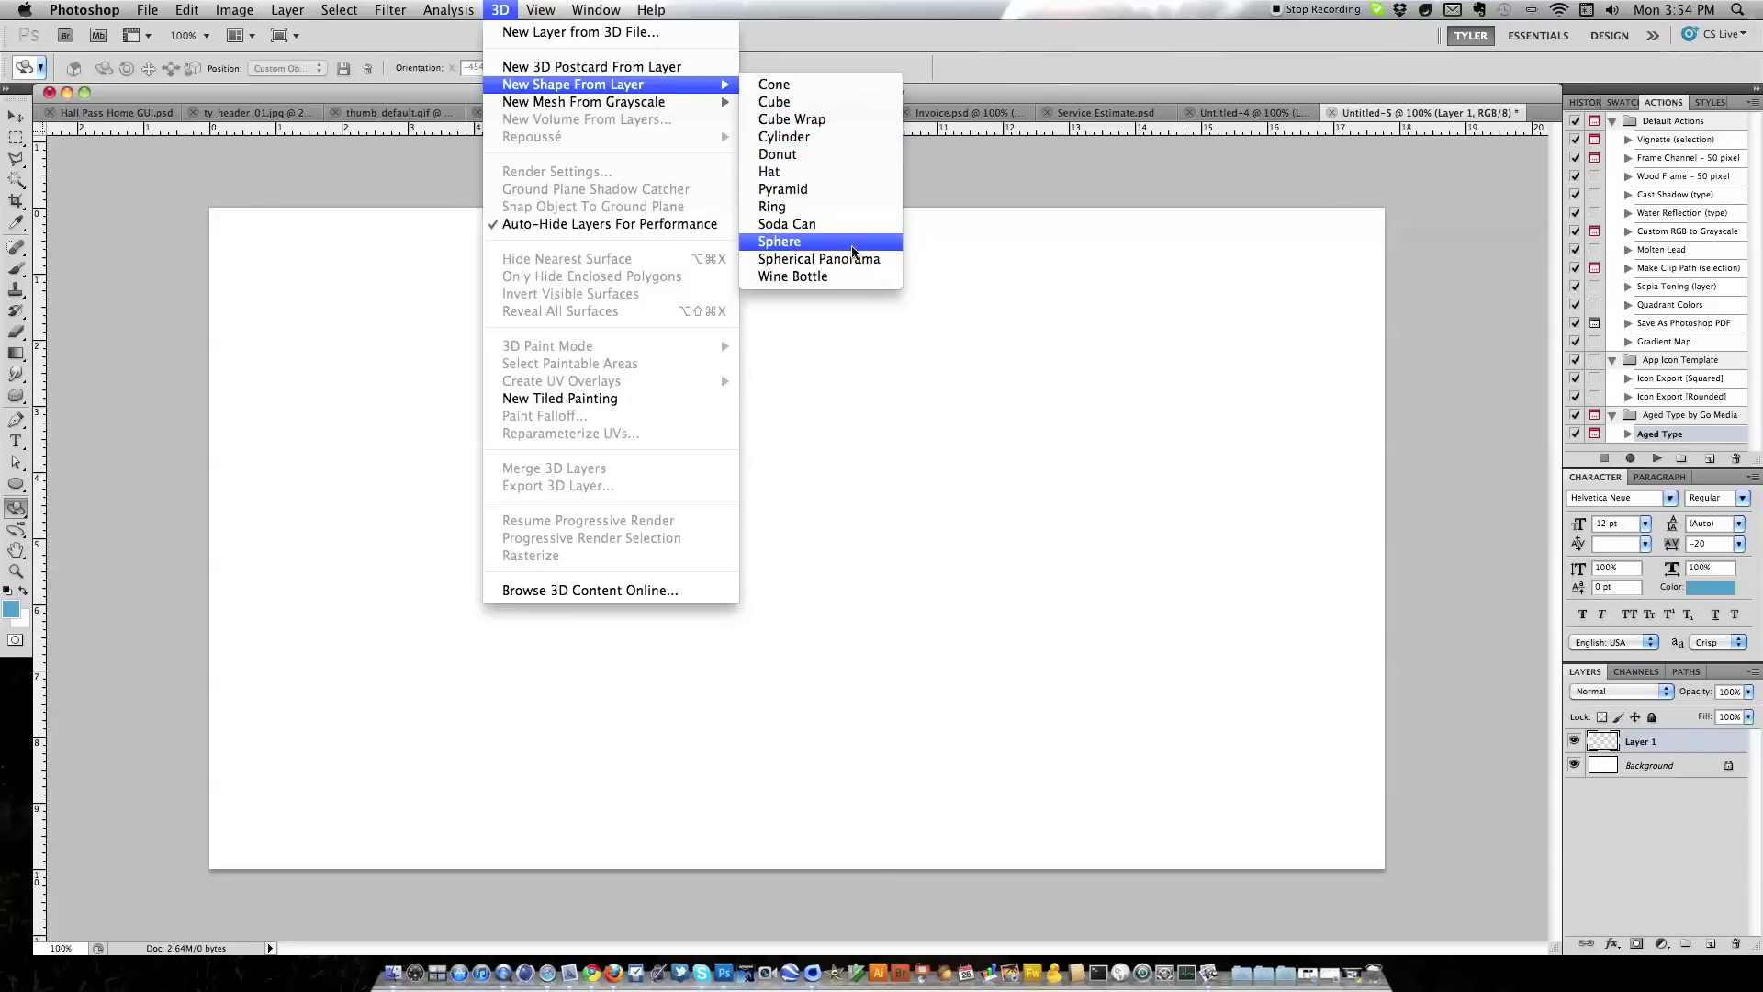
pyautogui.click(852, 160)
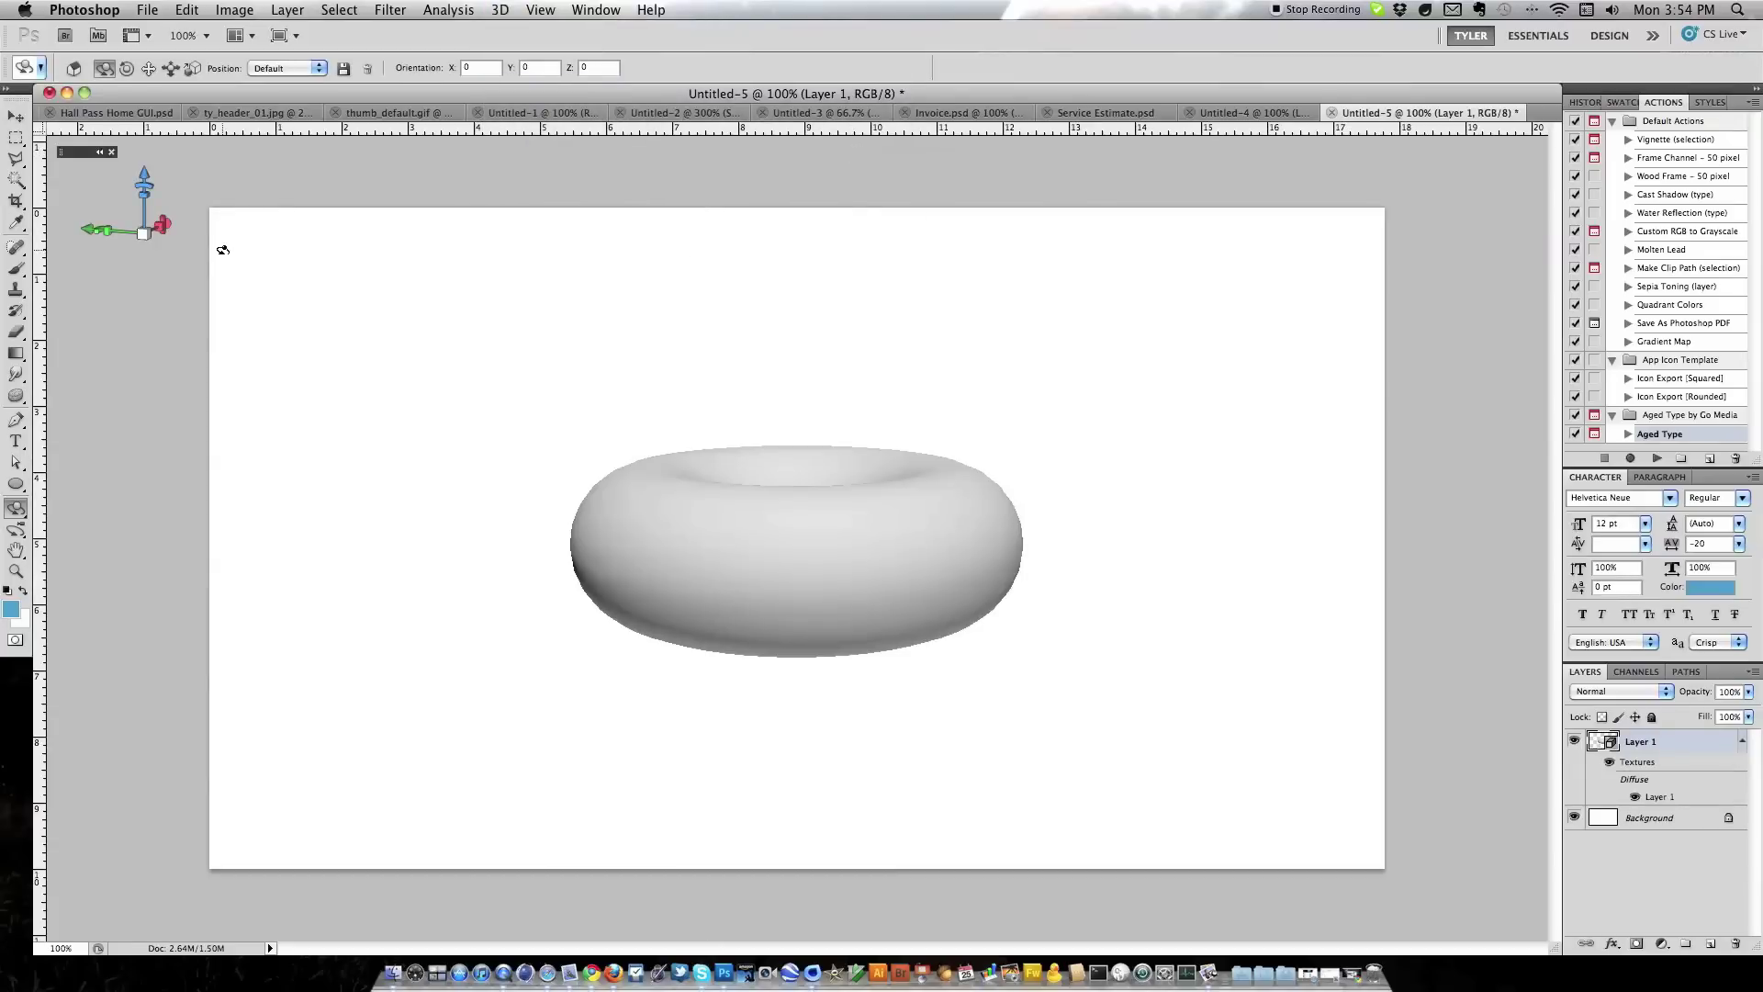
# Tilt the donut, then delete it and reopen the 3D New Shape From Layer presets
pyautogui.moveTo(389, 350); pyautogui.dragTo(657, 446)
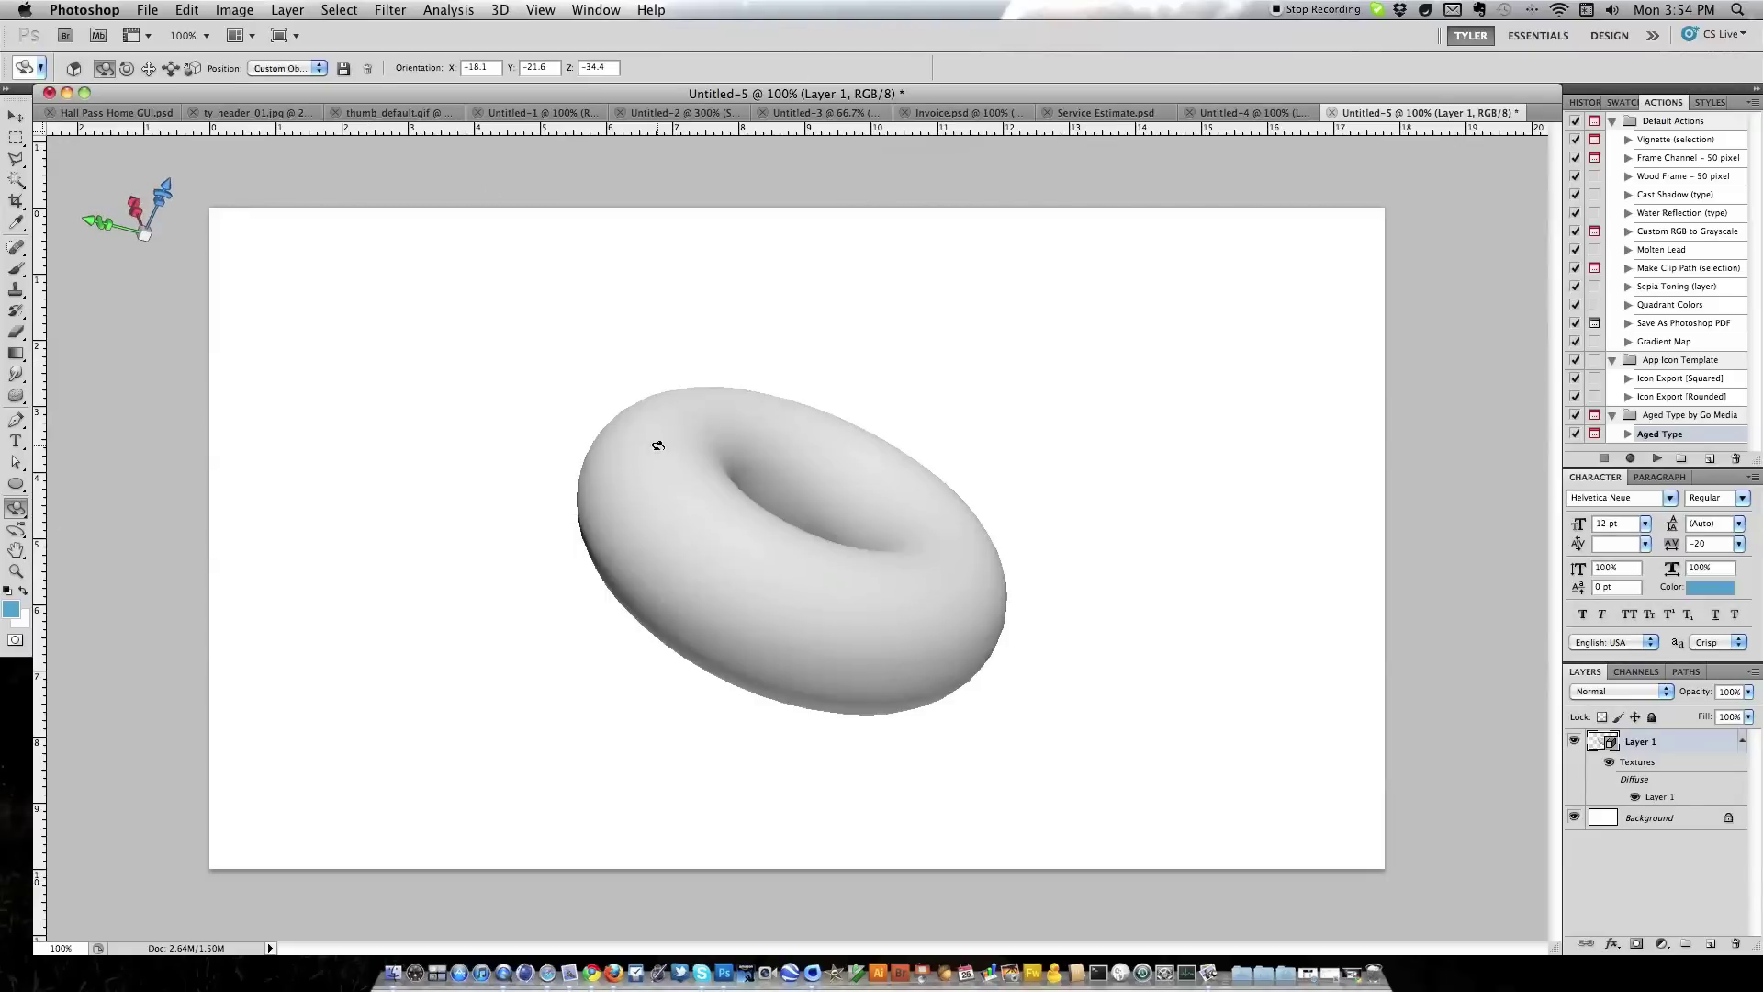
pyautogui.press('Delete')
pyautogui.click(496, 9)
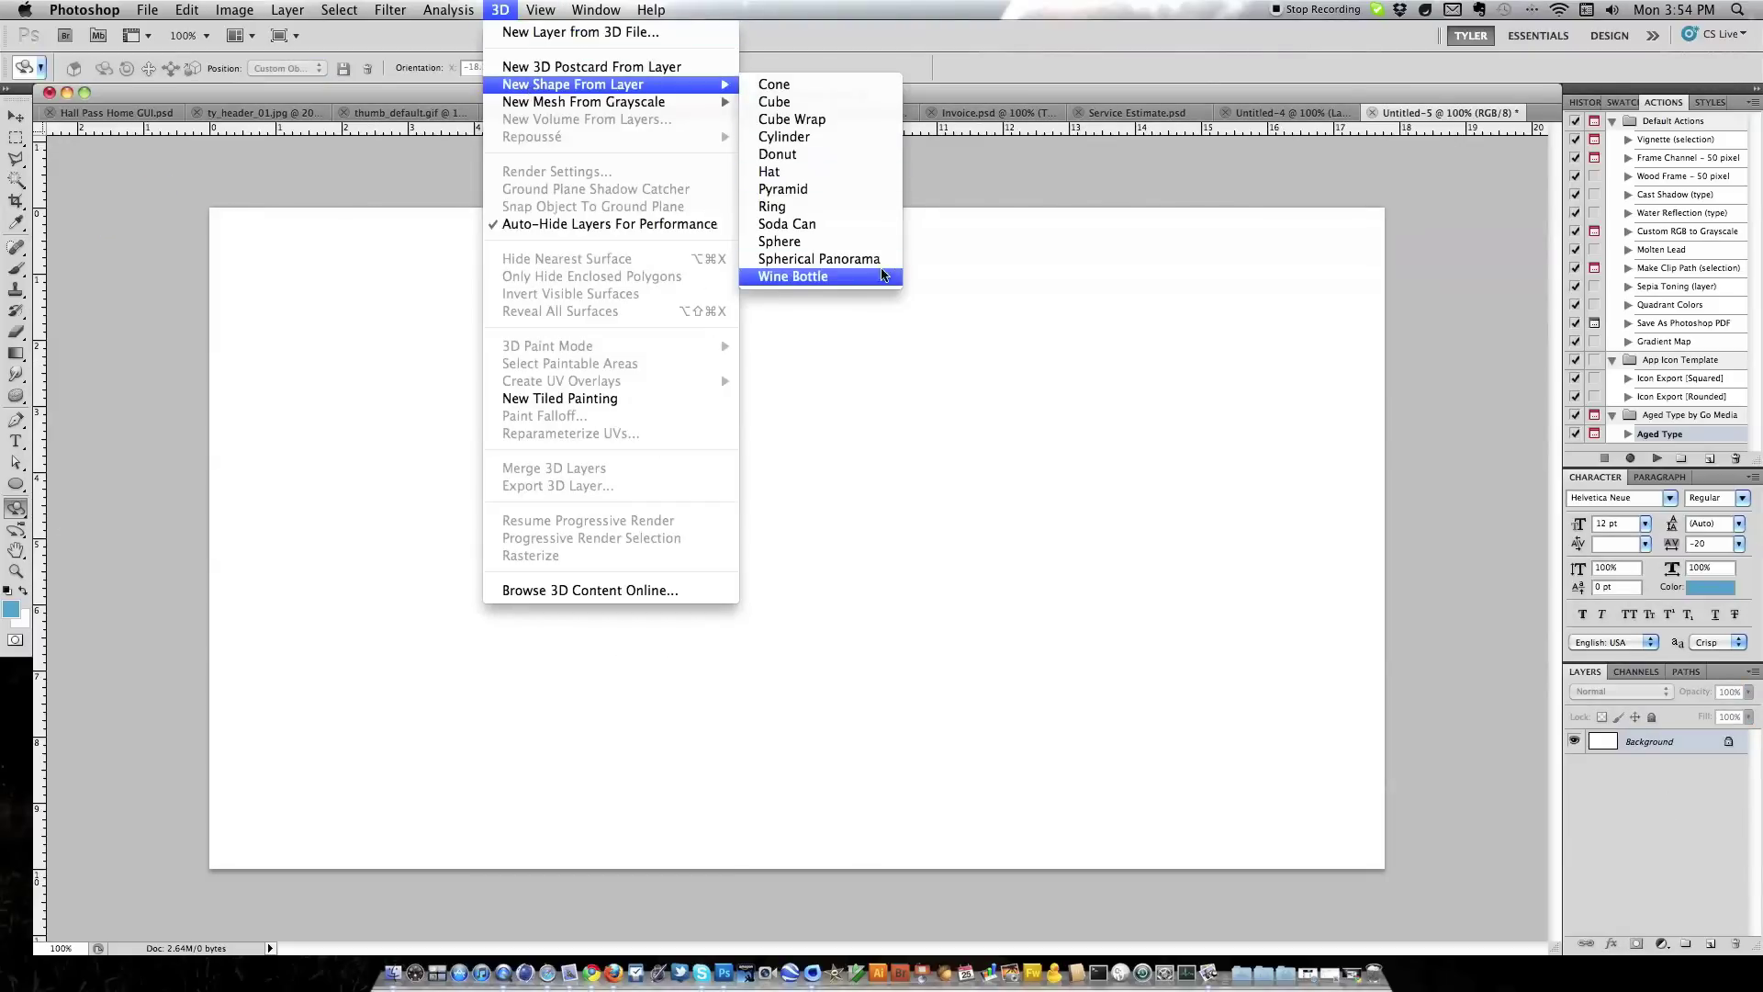
# Create a Wine Bottle 3D shape, tilt it, then undo back to the blank white Background
pyautogui.click(880, 277)
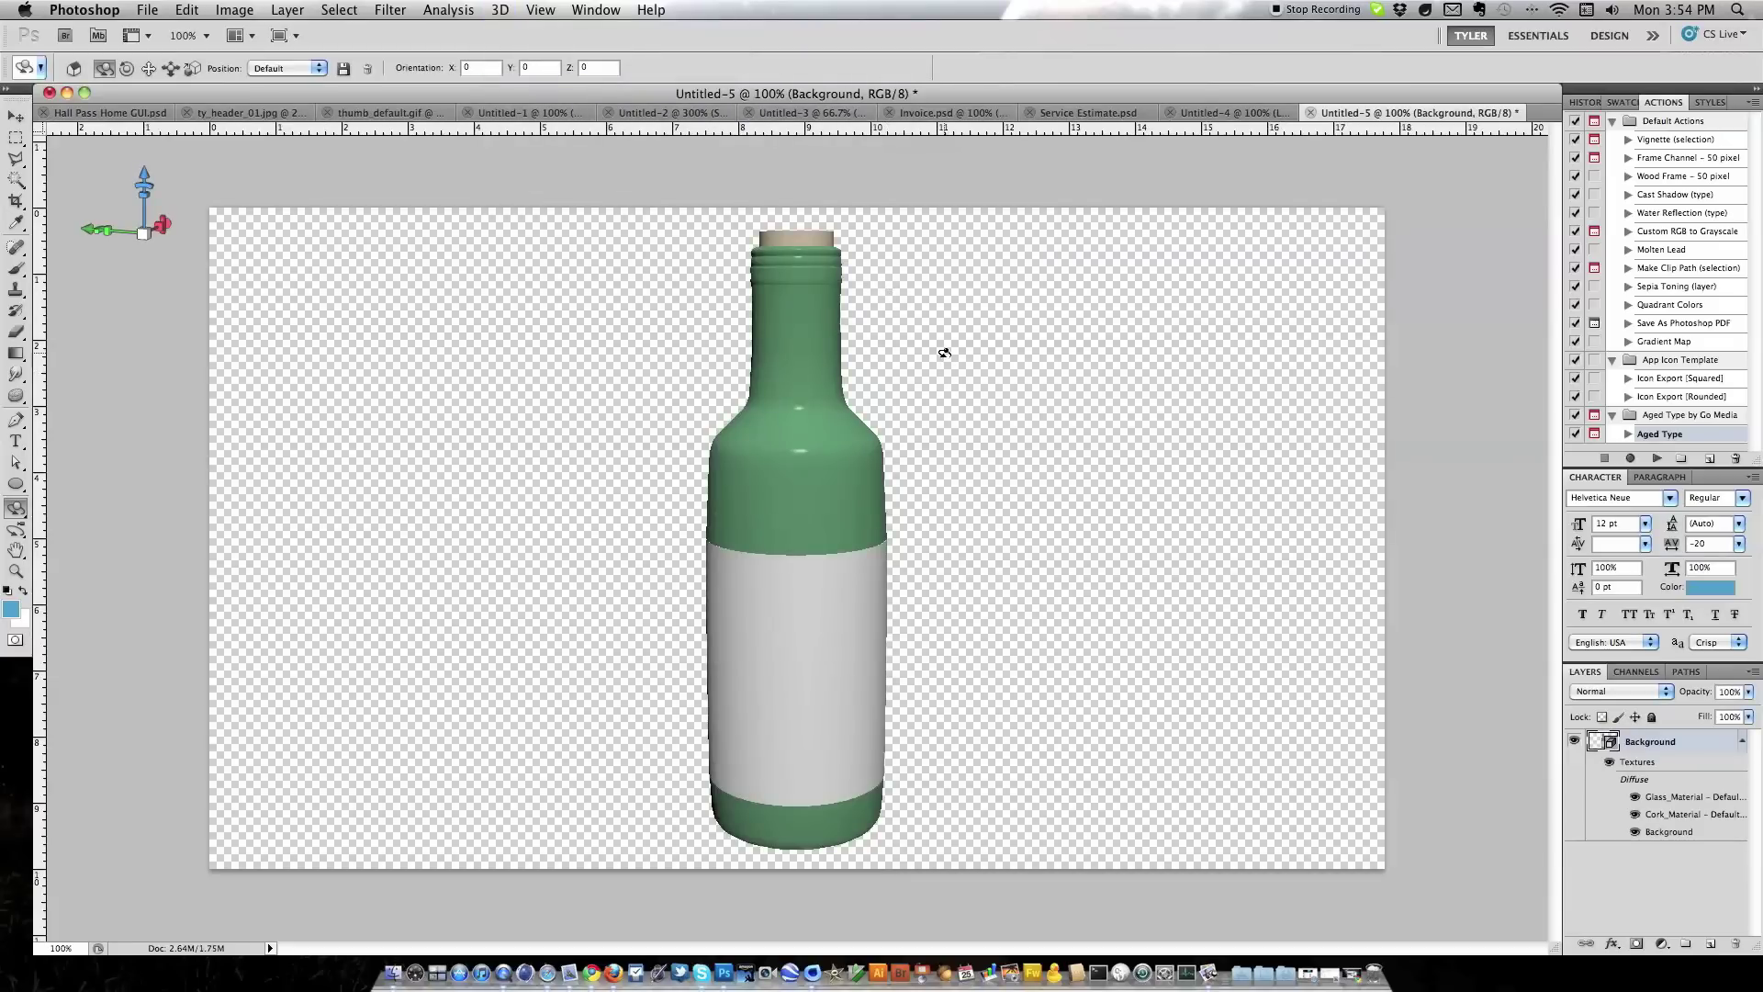
pyautogui.moveTo(960, 358); pyautogui.dragTo(743, 177)
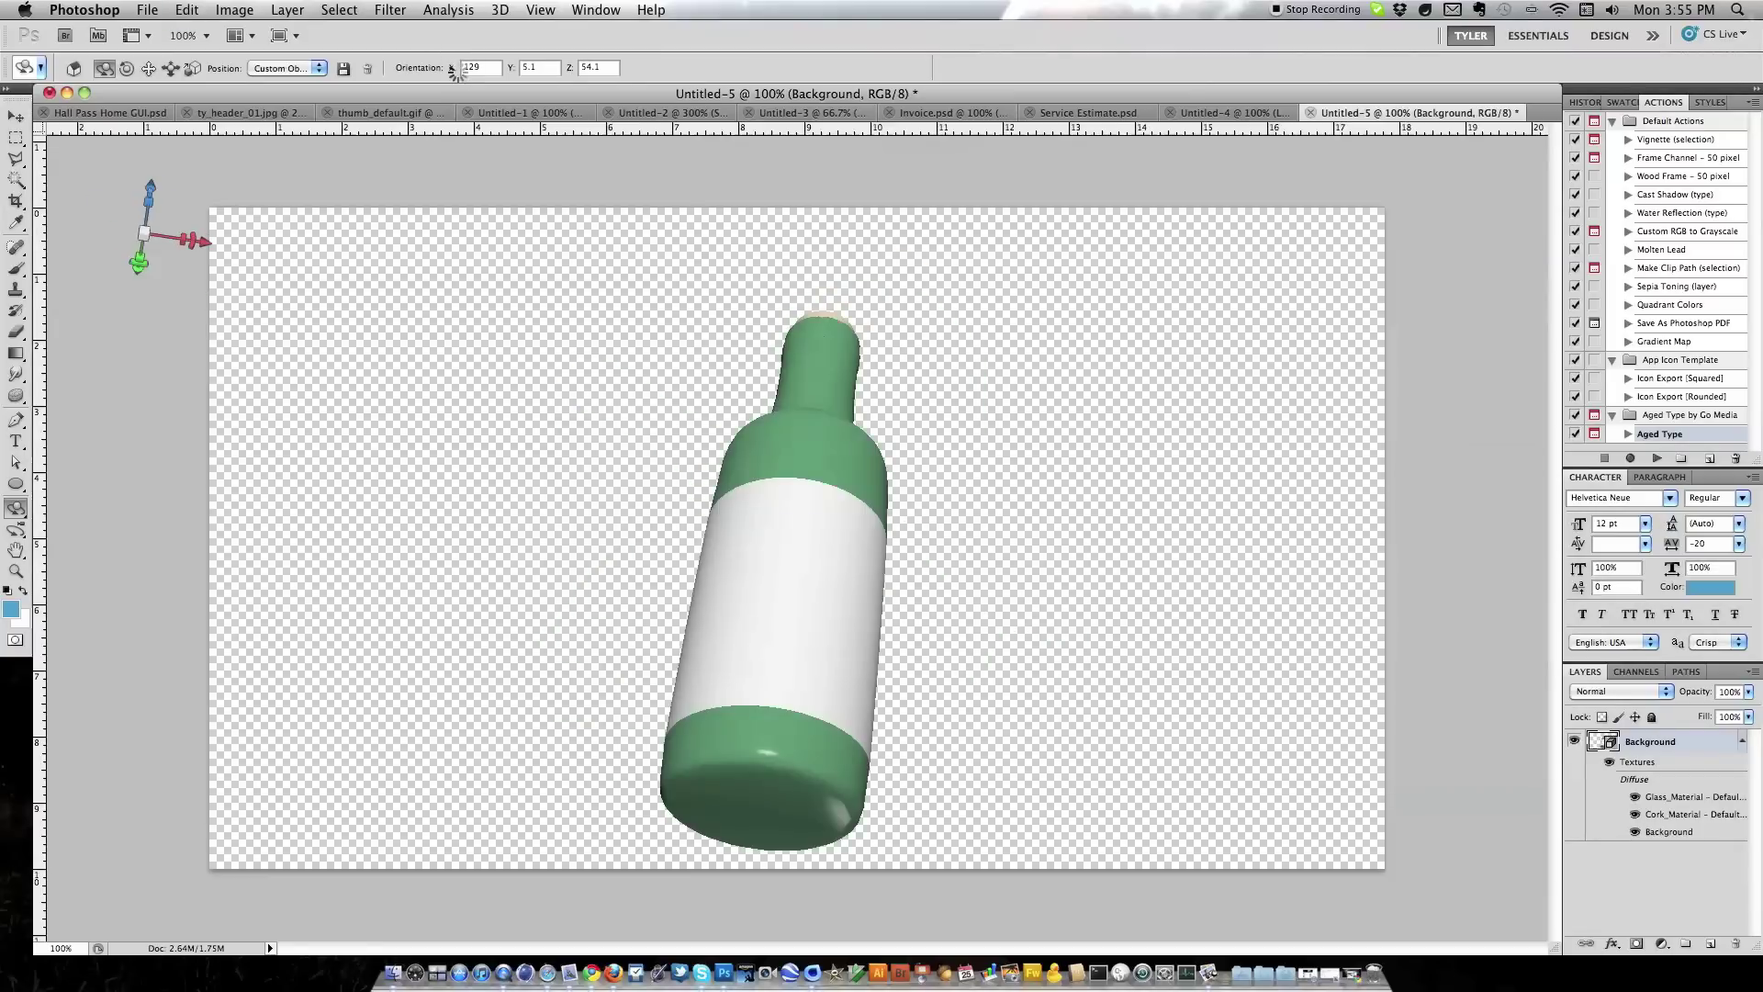
pyautogui.press('super+alt+z')
pyautogui.press('super+alt+z')
pyautogui.press('super+alt+z')
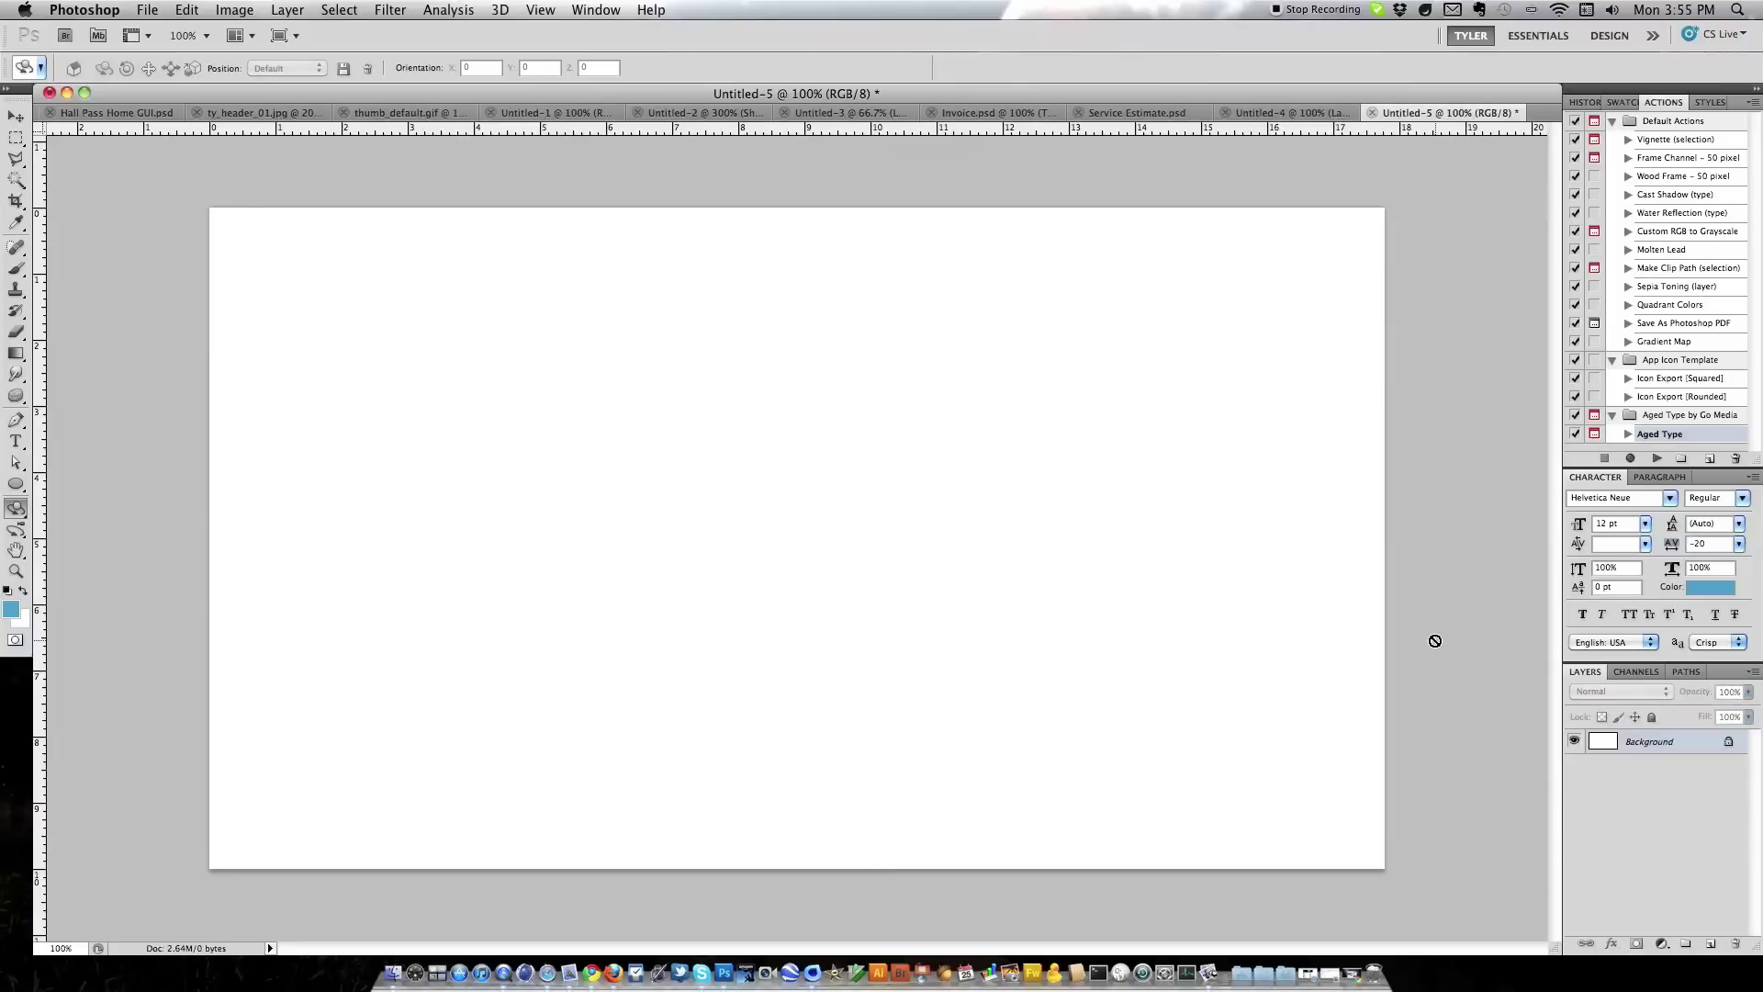
# Turn a new Layer 1 into a 3D Ring and tilt it to an angled view
pyautogui.click(1711, 945)
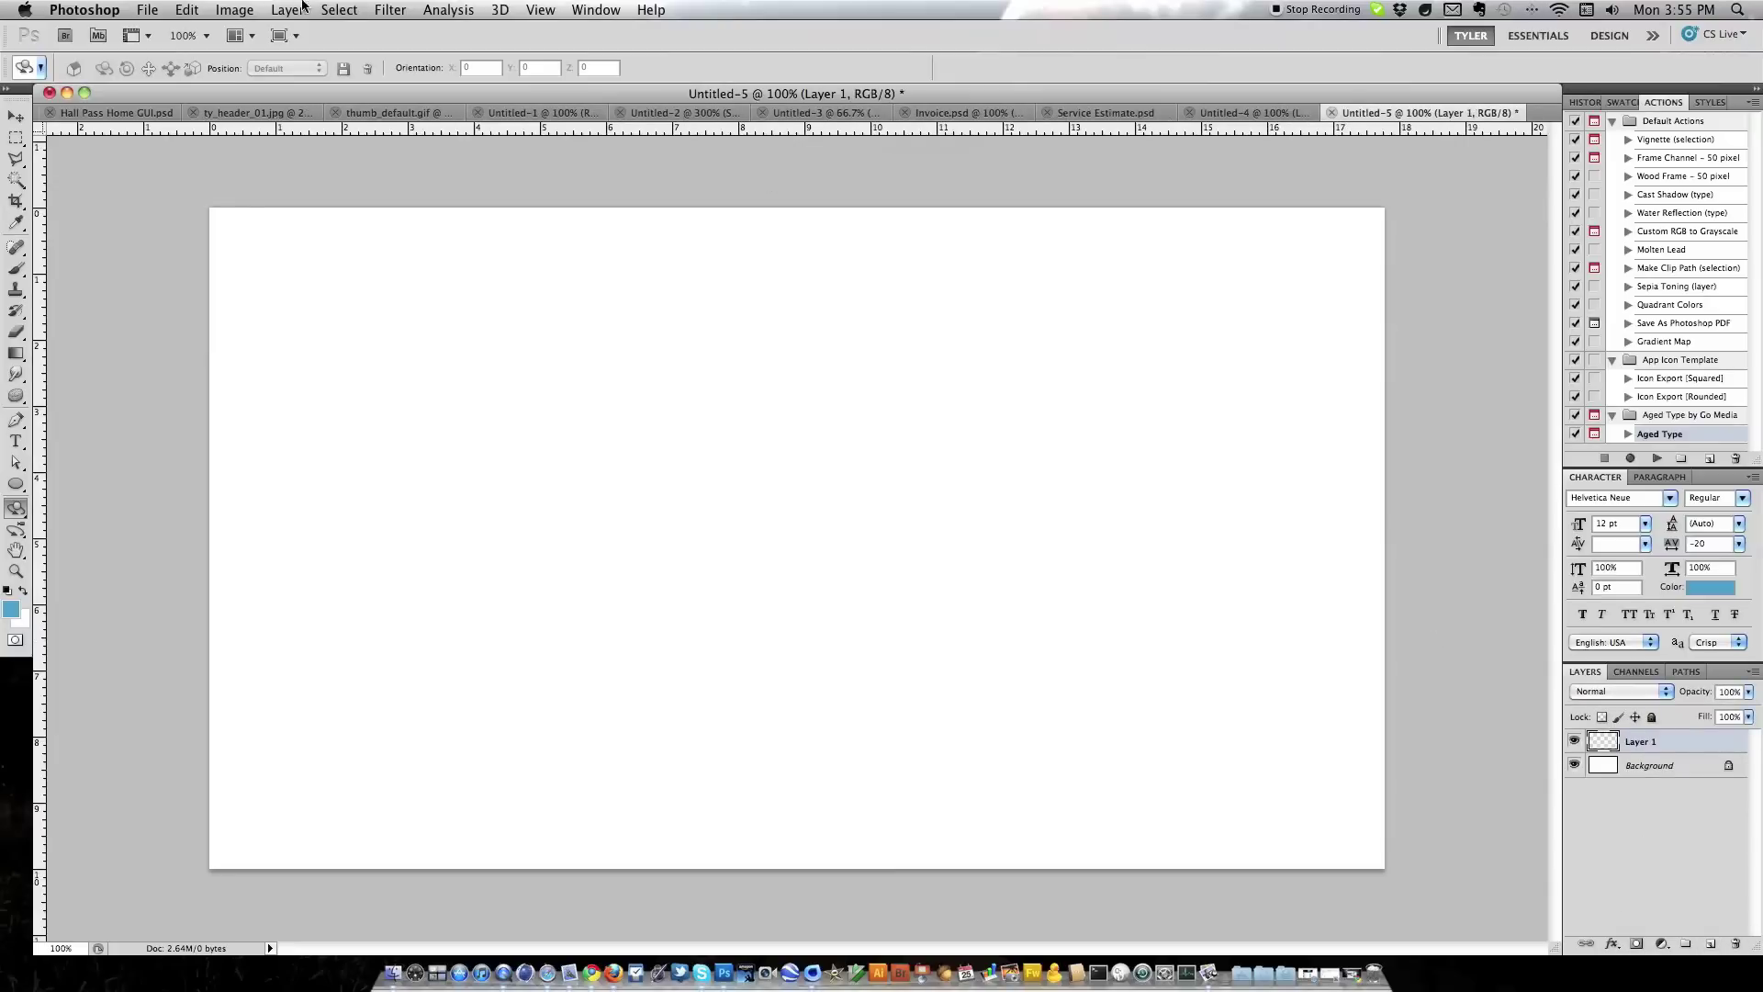
pyautogui.click(540, 9)
pyautogui.moveTo(707, 84)
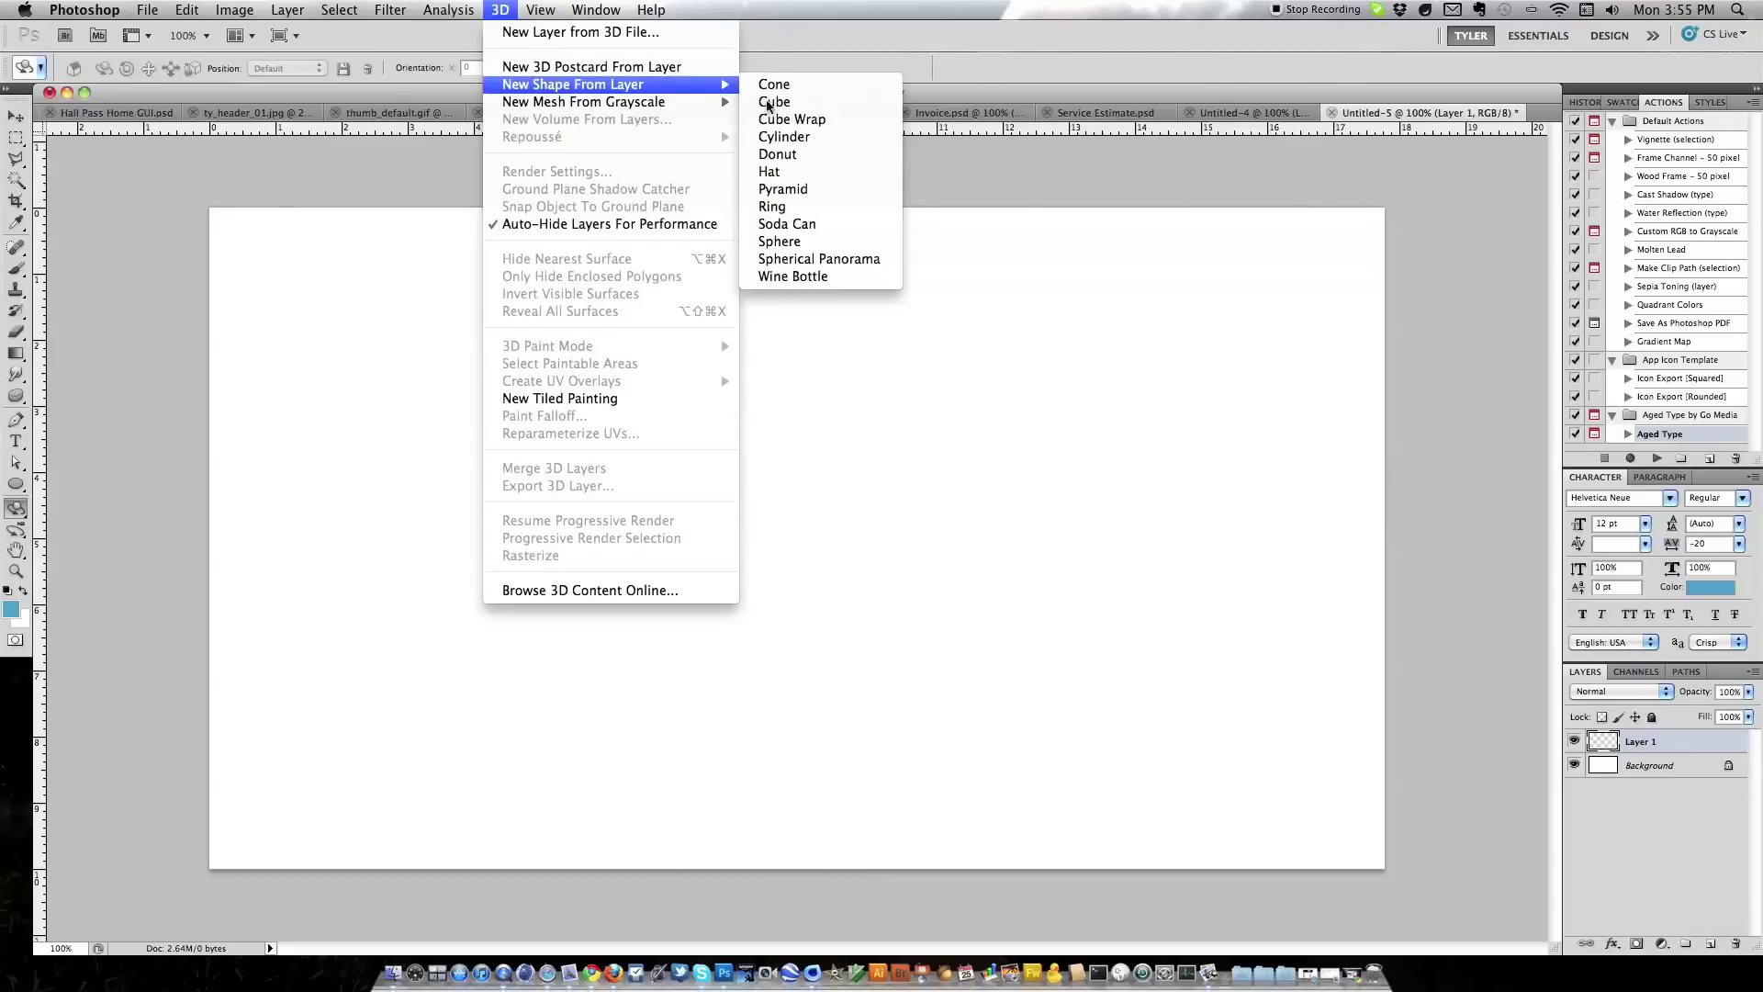
pyautogui.click(845, 206)
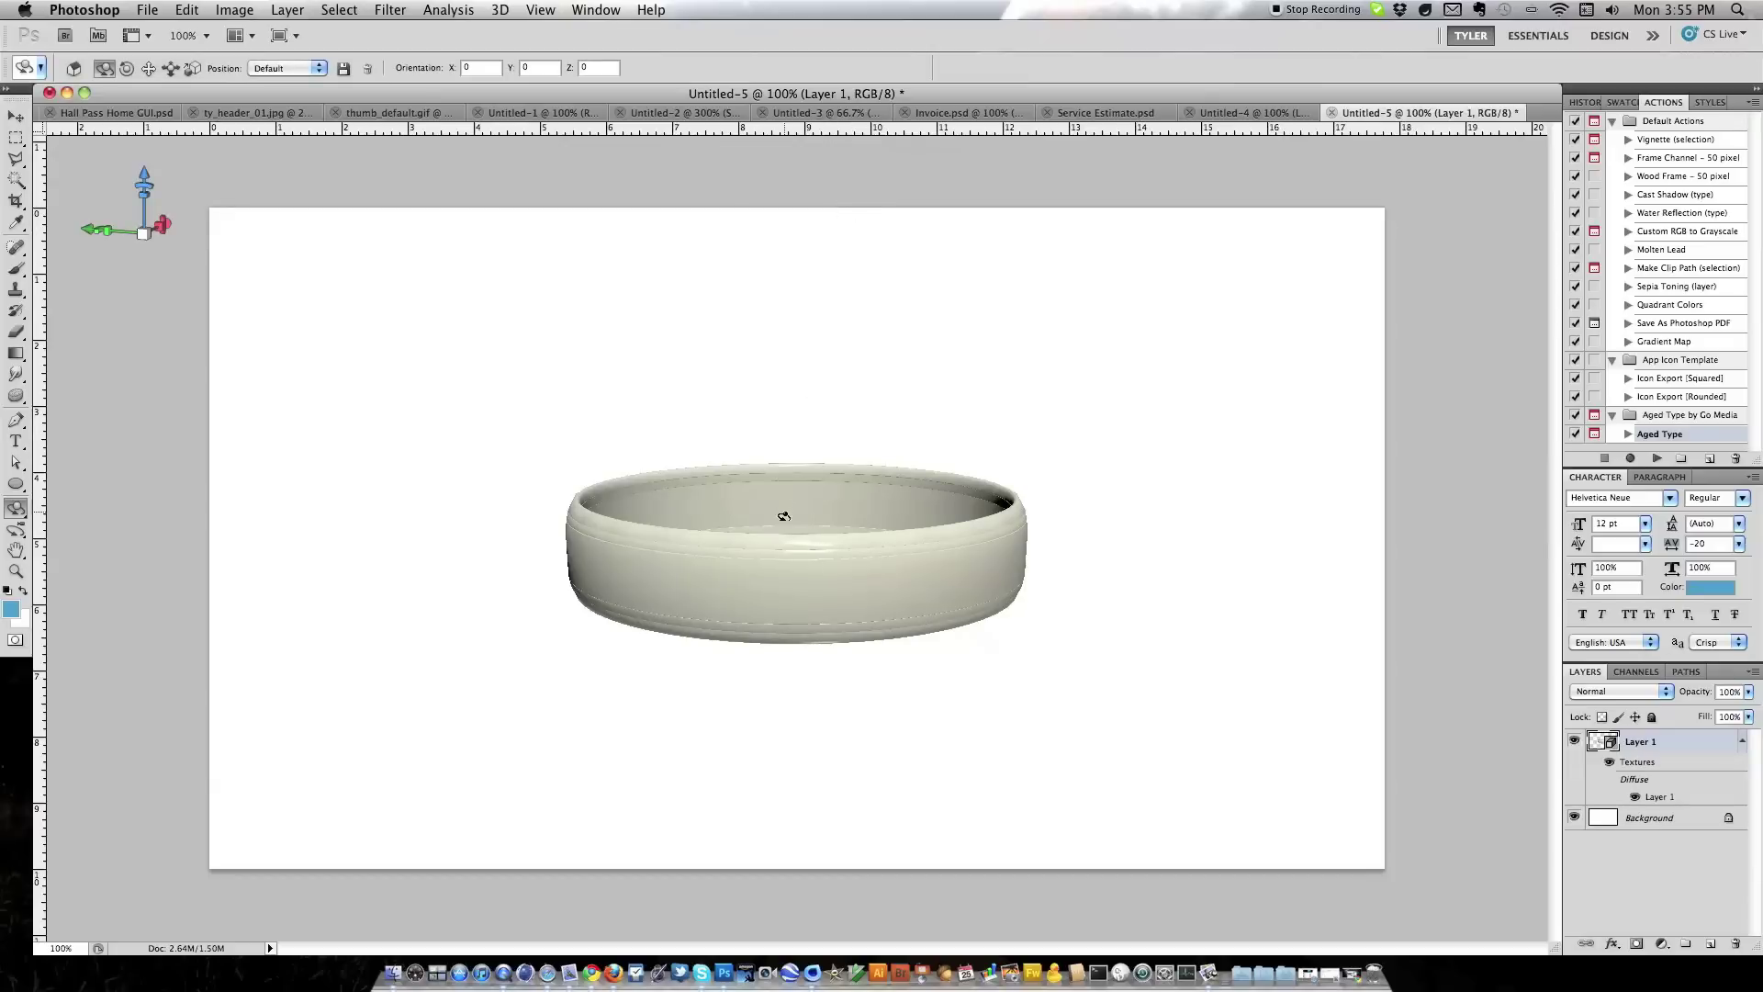
pyautogui.moveTo(785, 511); pyautogui.dragTo(841, 628)
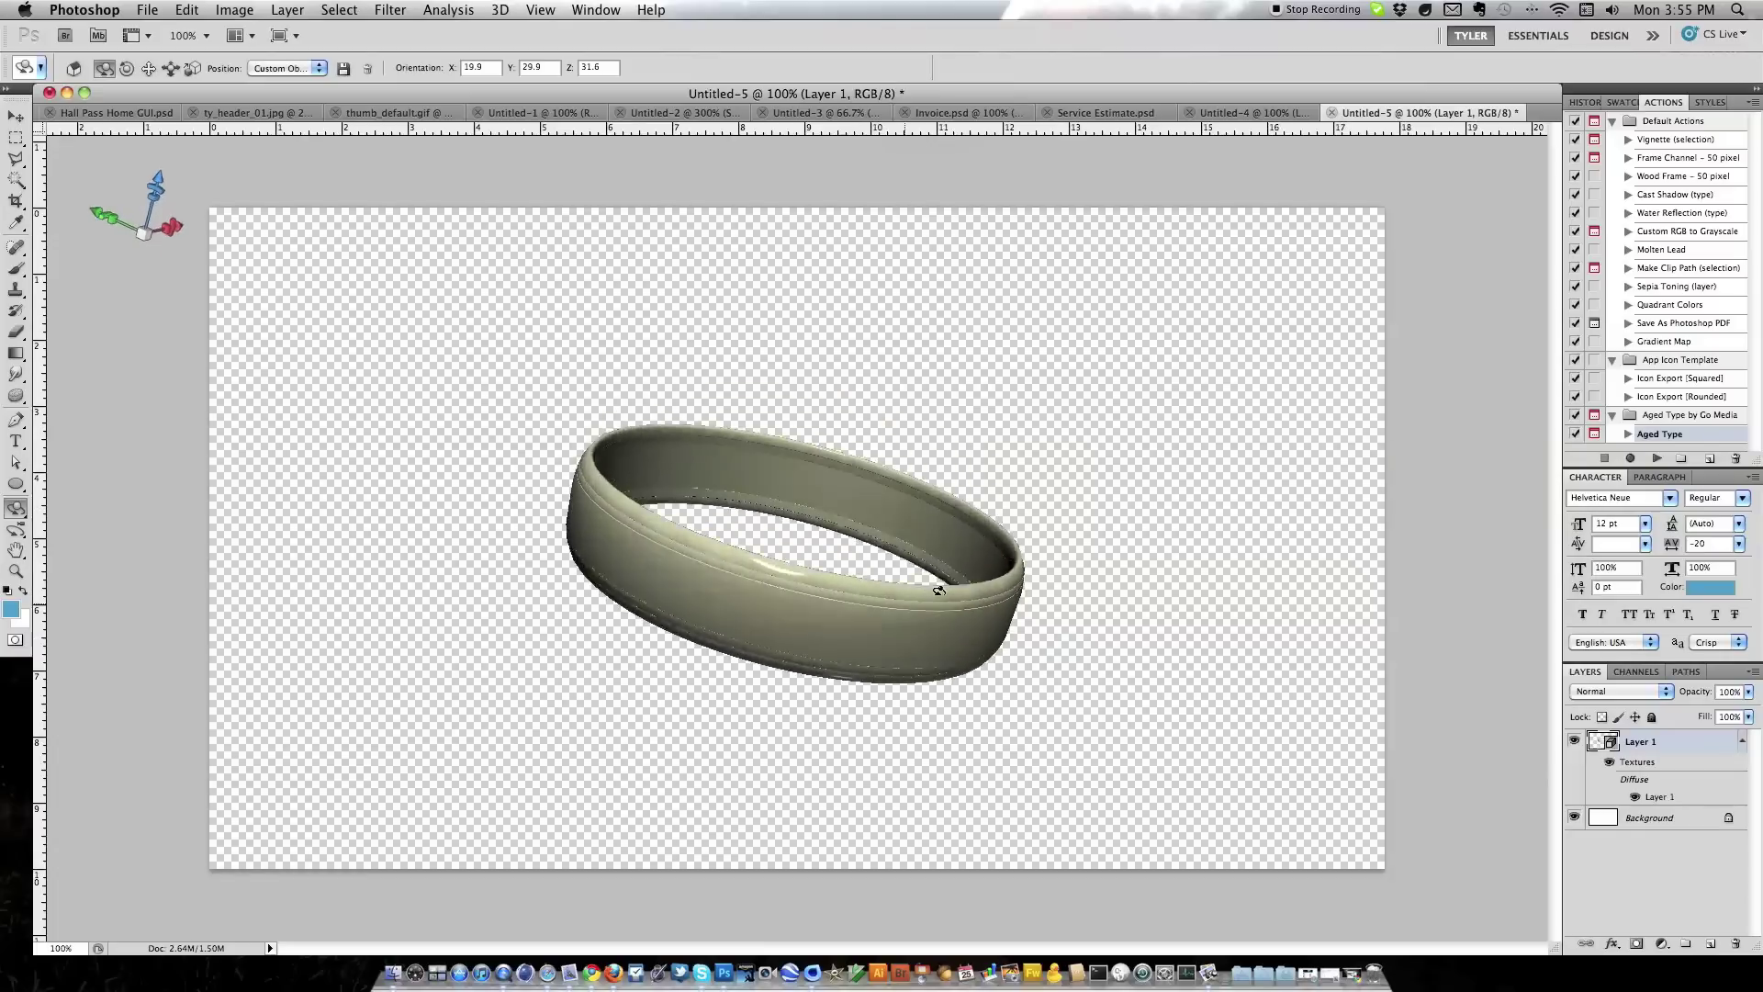
pyautogui.moveTo(939, 590); pyautogui.dragTo(1010, 643)
# Enlarge the ring, slide it left, and scale it up to fill the canvas
pyautogui.moveTo(143, 234); pyautogui.dragTo(204, 201)
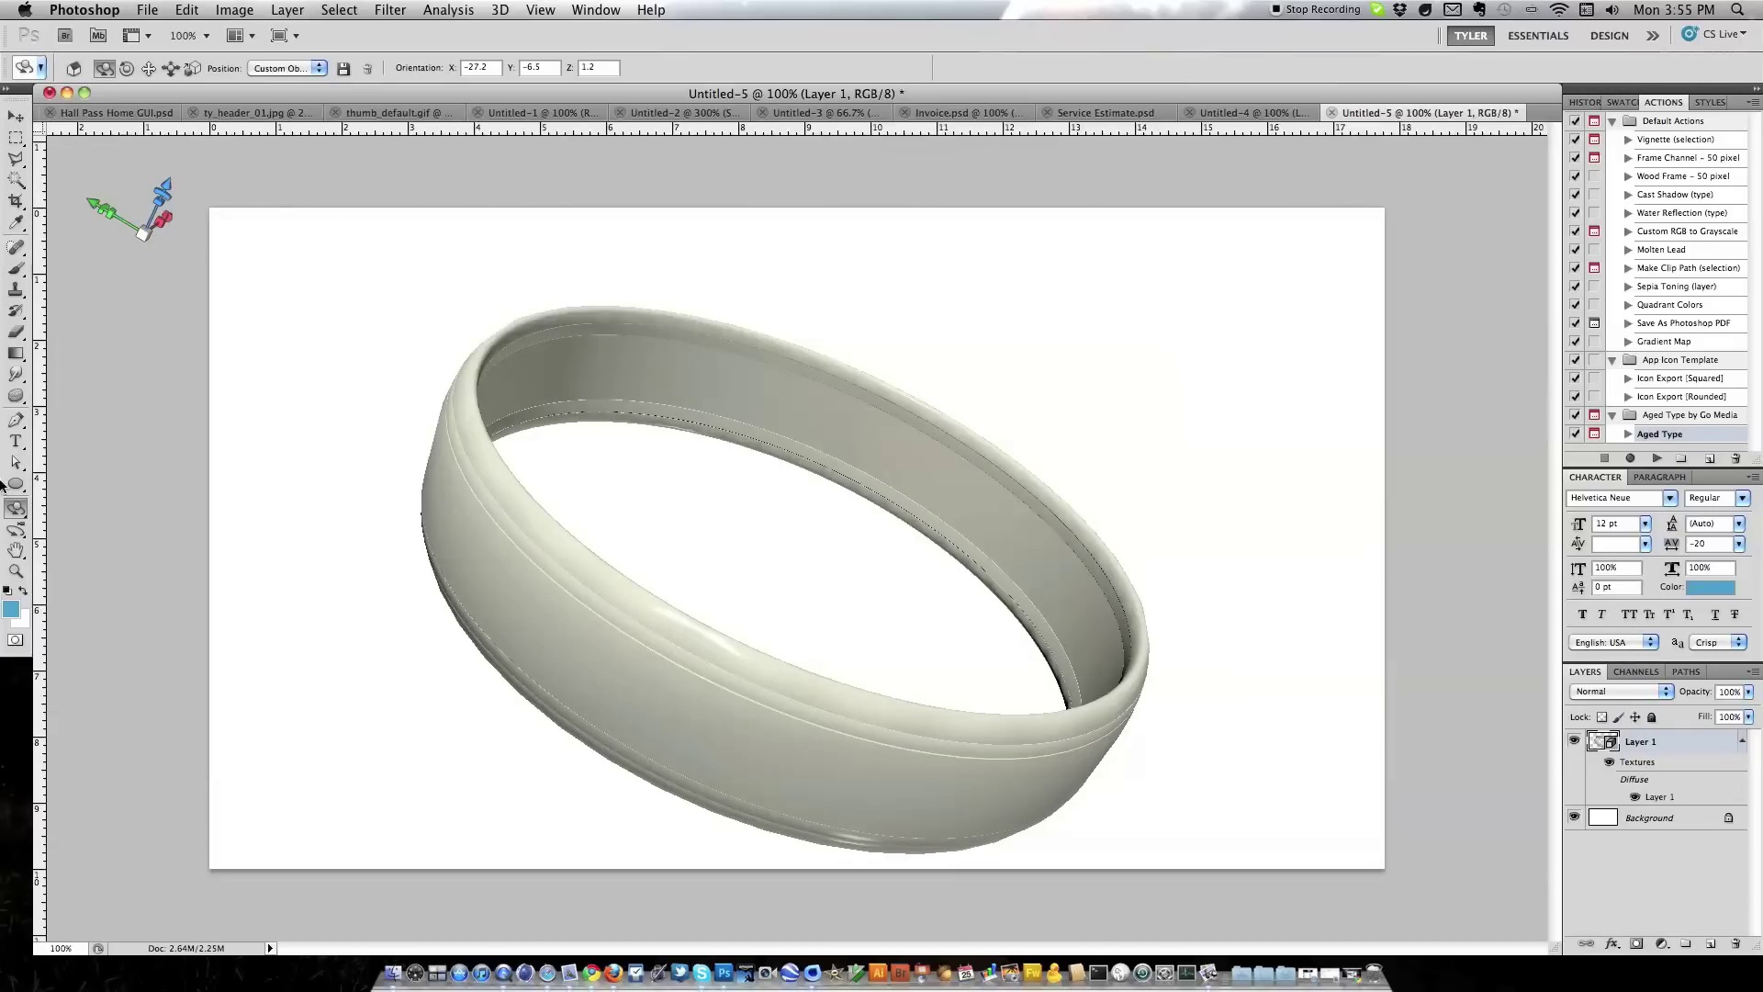
pyautogui.click(18, 507)
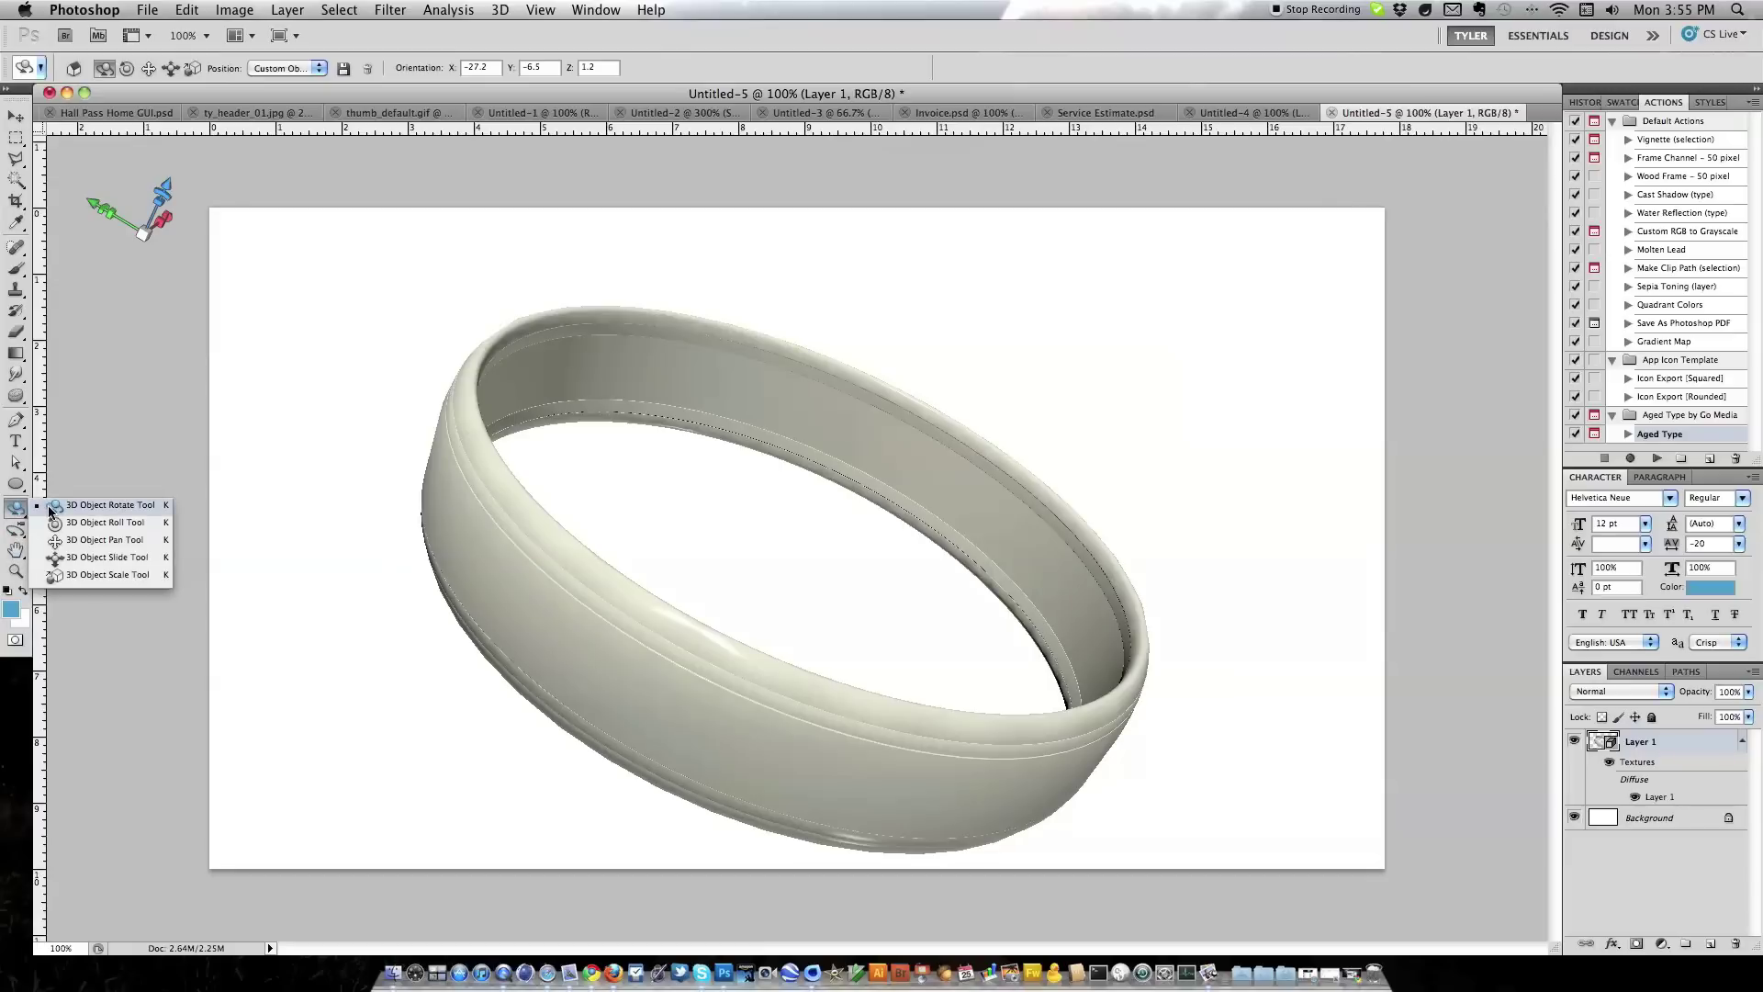
pyautogui.click(83, 558)
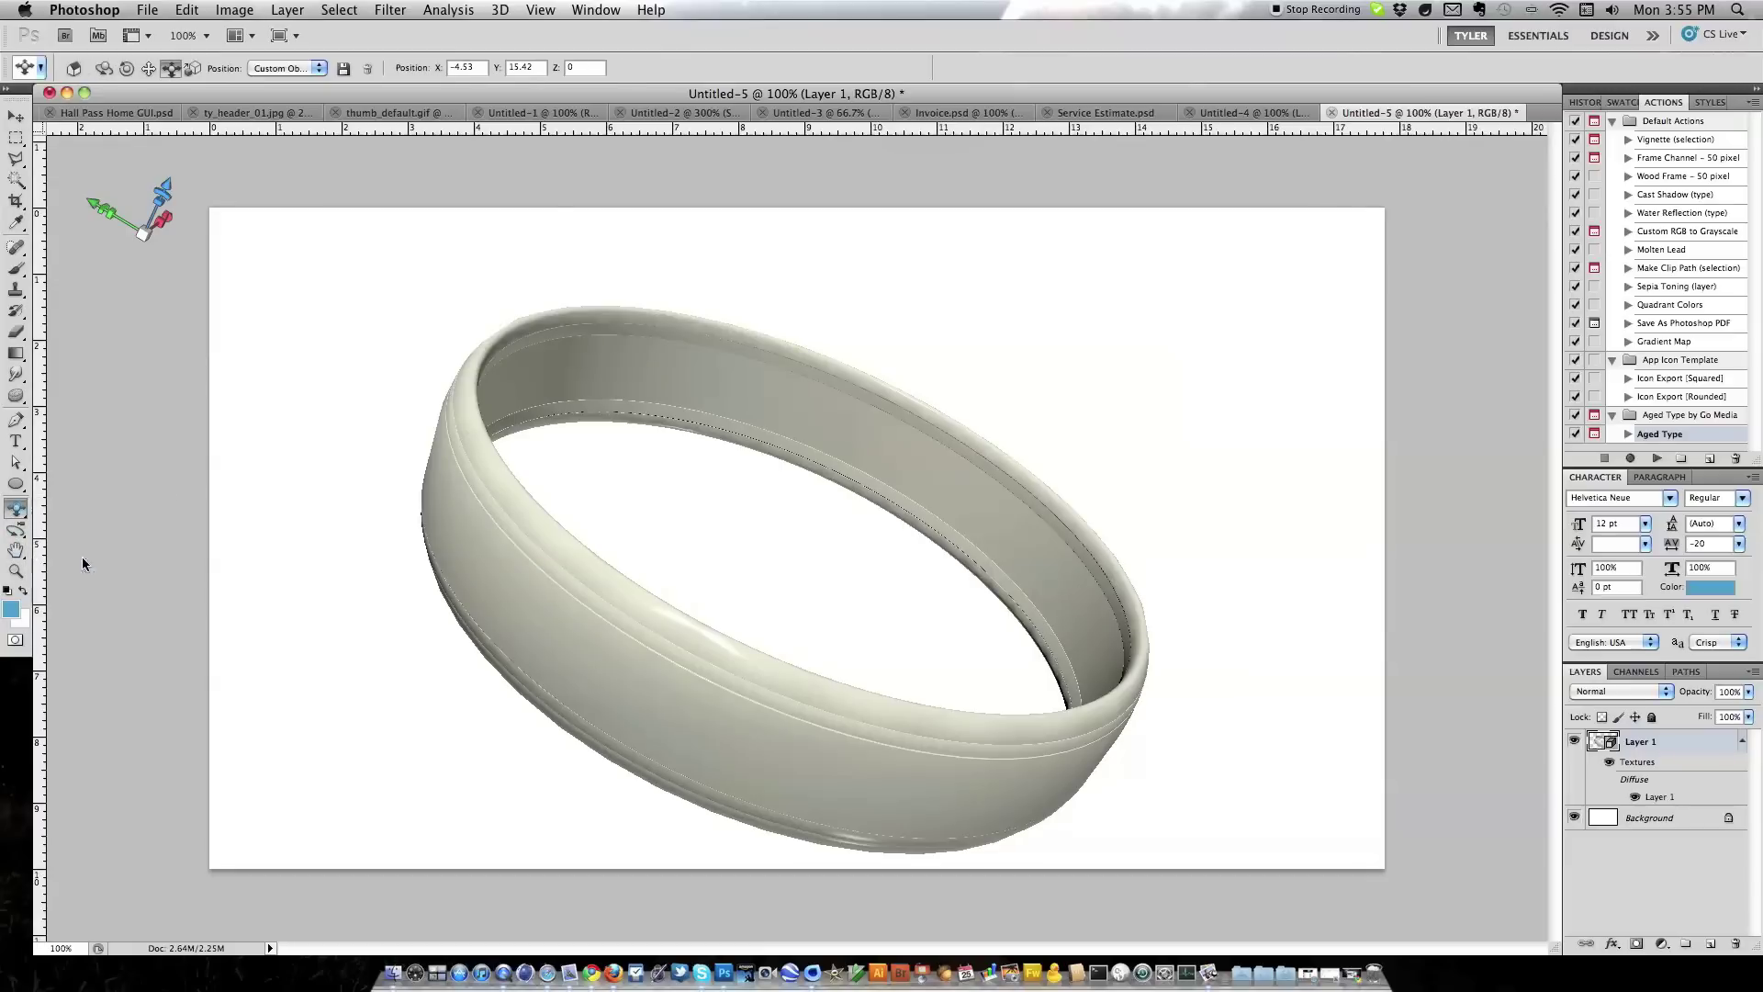
pyautogui.moveTo(776, 501)
pyautogui.mouseDown()
pyautogui.moveTo(725, 482)
pyautogui.moveTo(760, 476)
pyautogui.mouseUp()
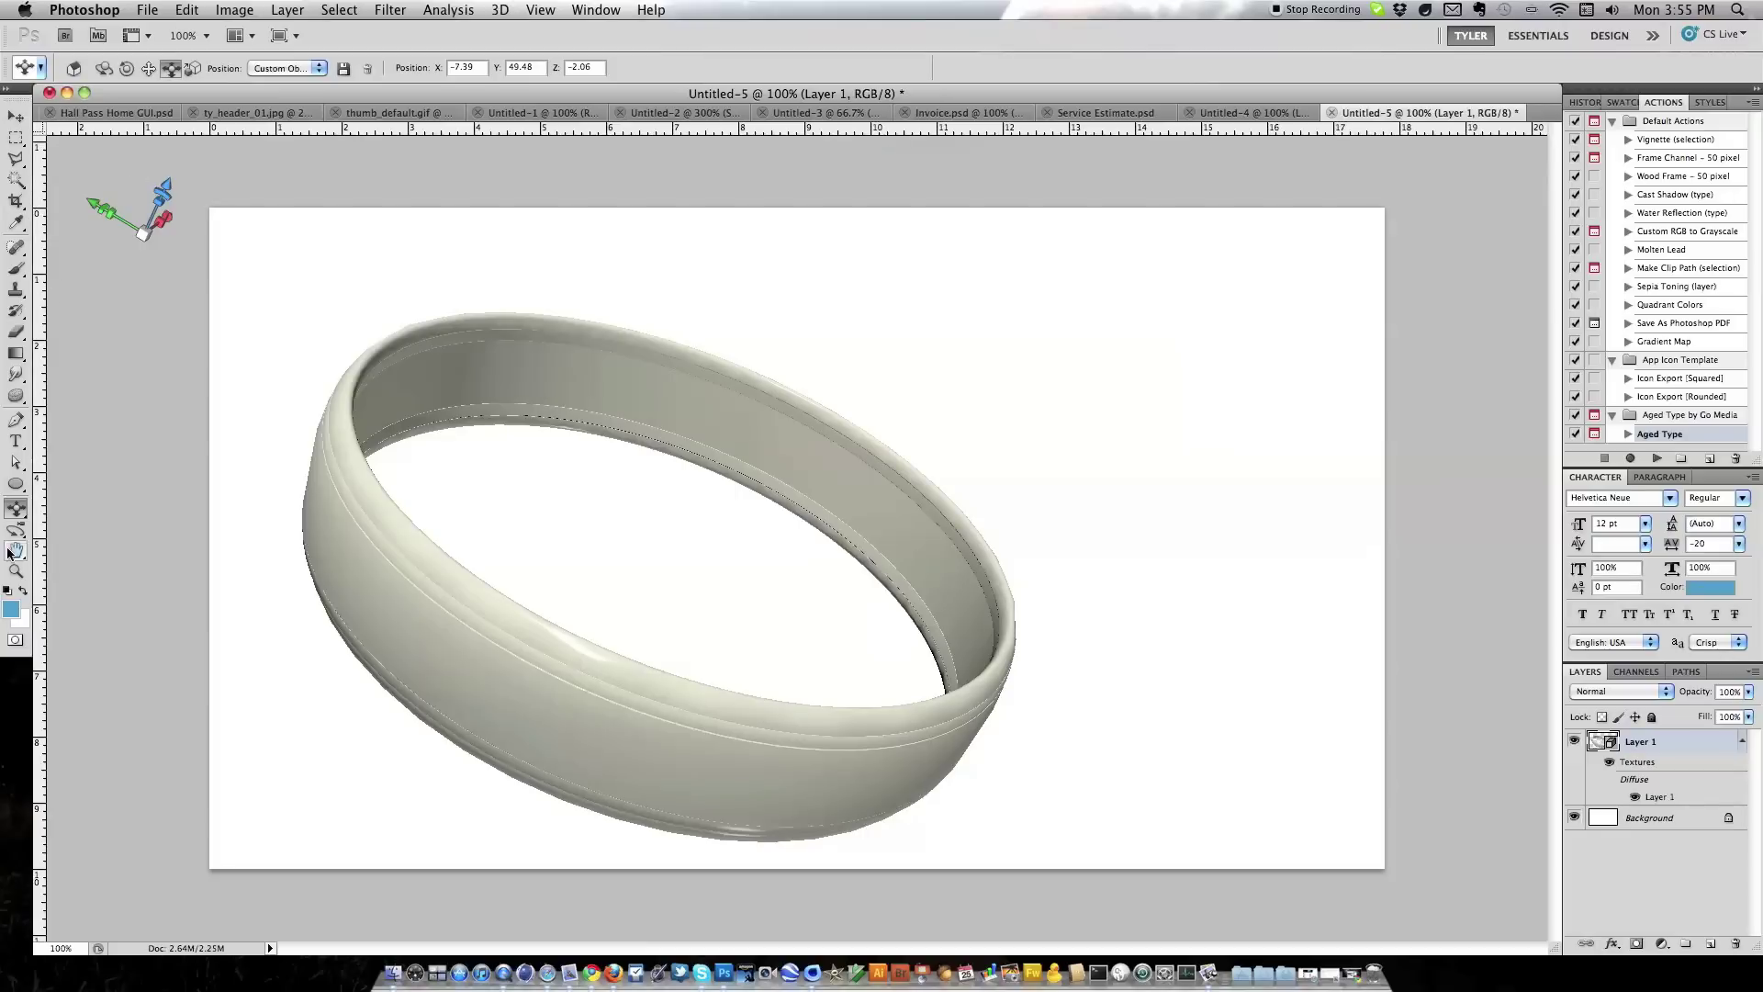
pyautogui.moveTo(142, 236)
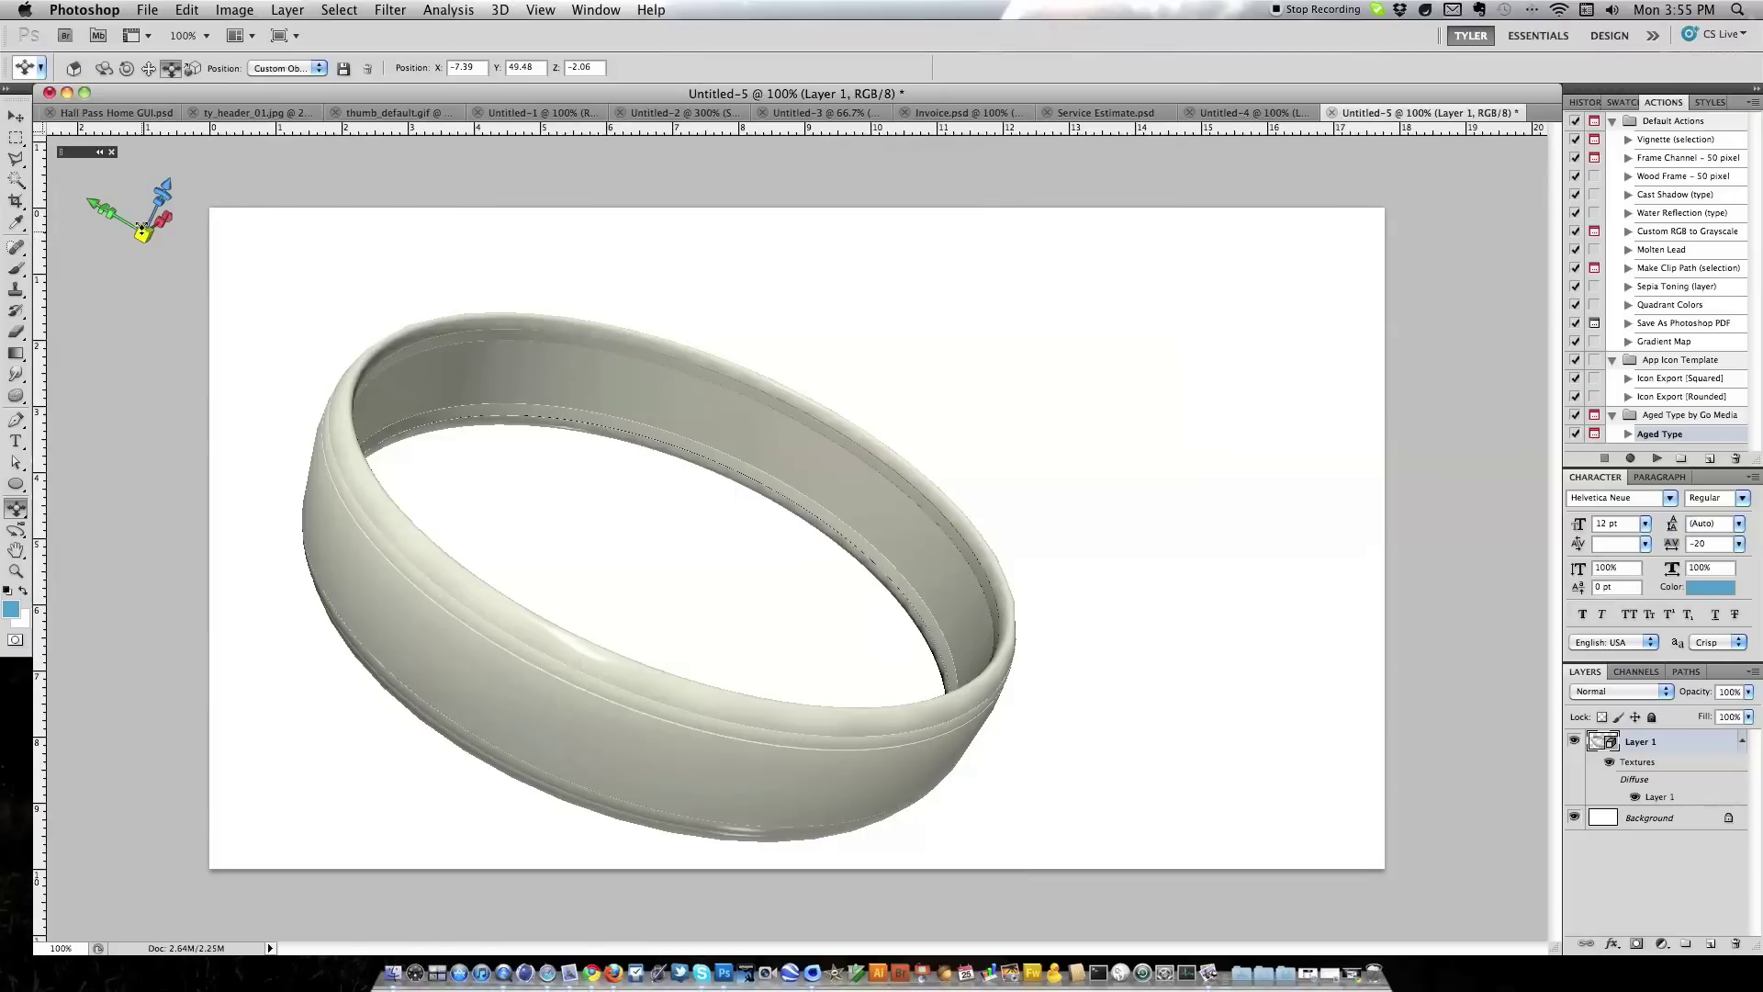
pyautogui.moveTo(141, 236); pyautogui.dragTo(556, 532)
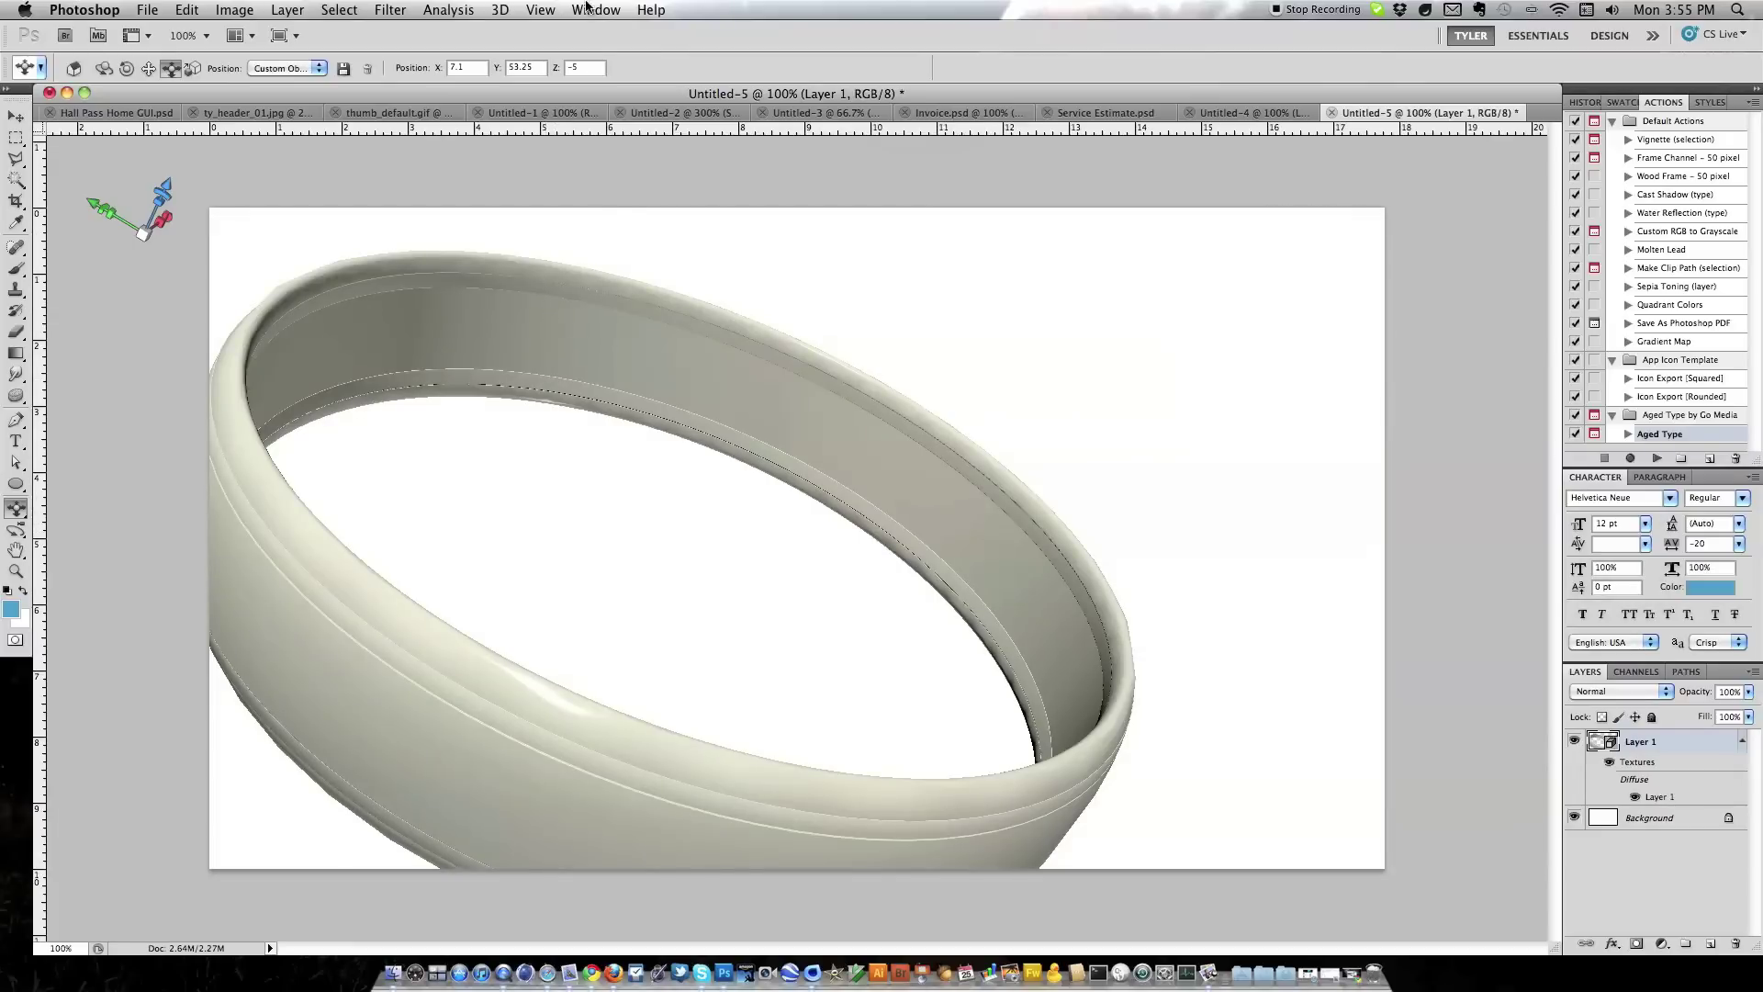
pyautogui.click(587, 9)
# Open the 3D scene panel and float it beside the canvas
pyautogui.click(630, 119)
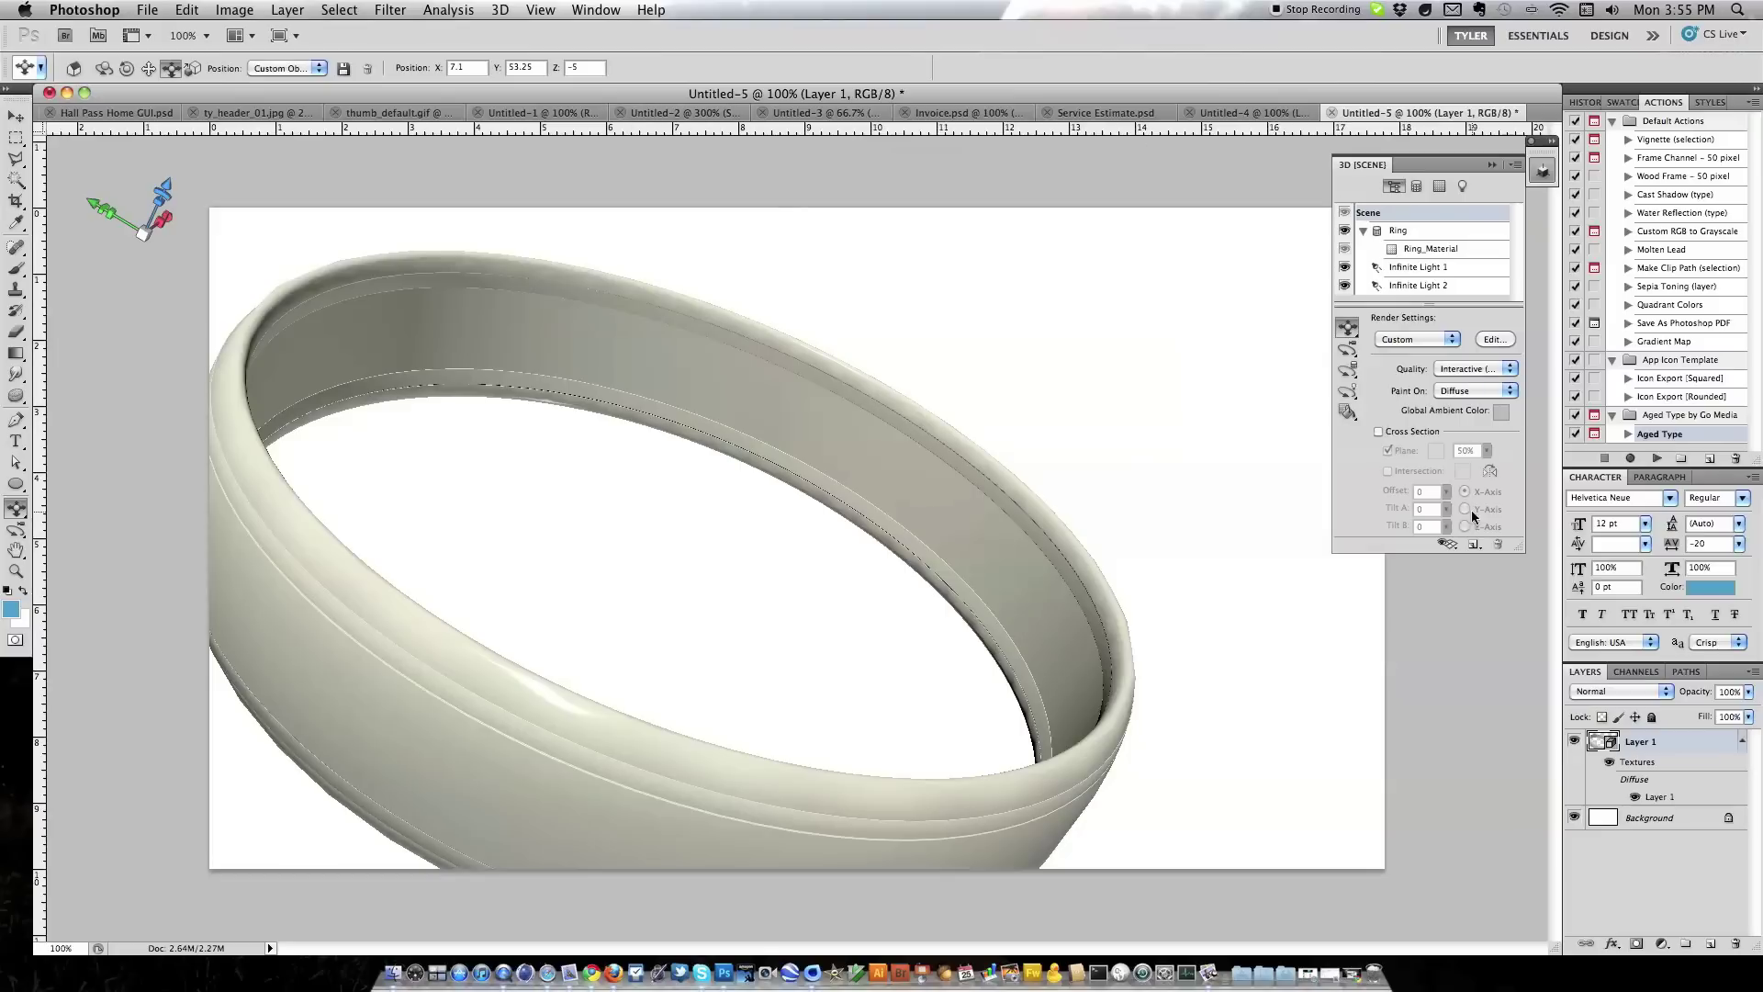
pyautogui.moveTo(1545, 156); pyautogui.dragTo(1156, 220)
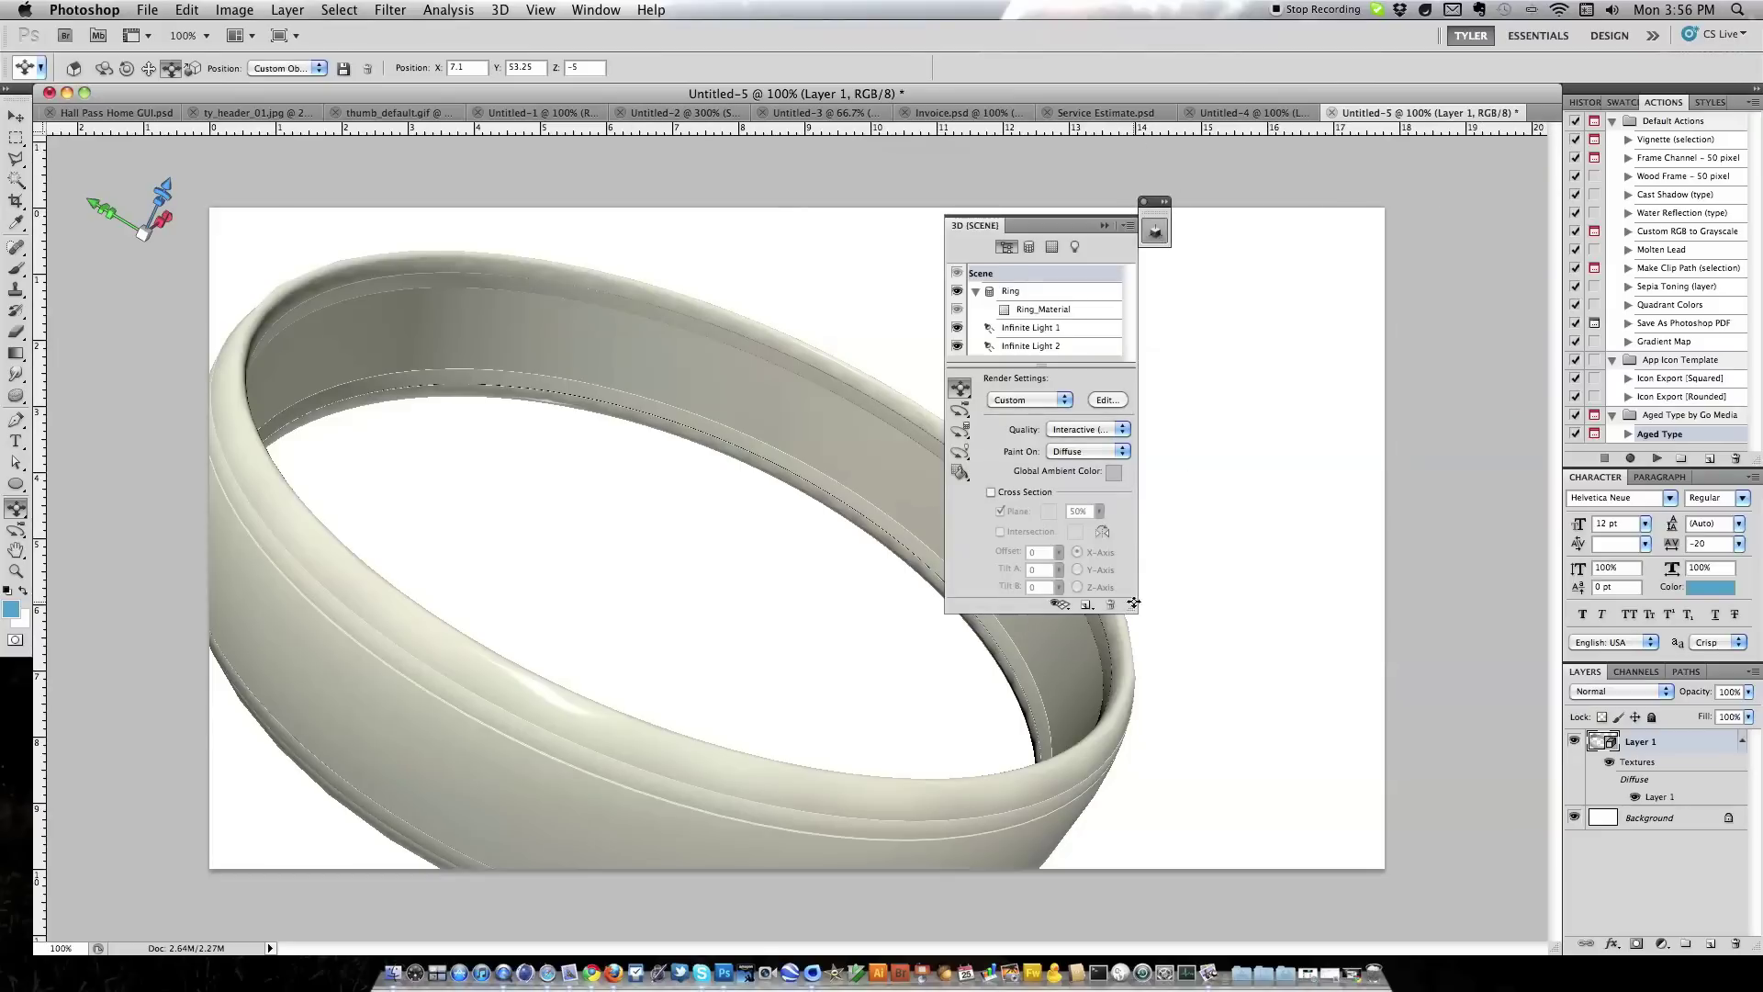
pyautogui.moveTo(1133, 603); pyautogui.dragTo(1230, 585)
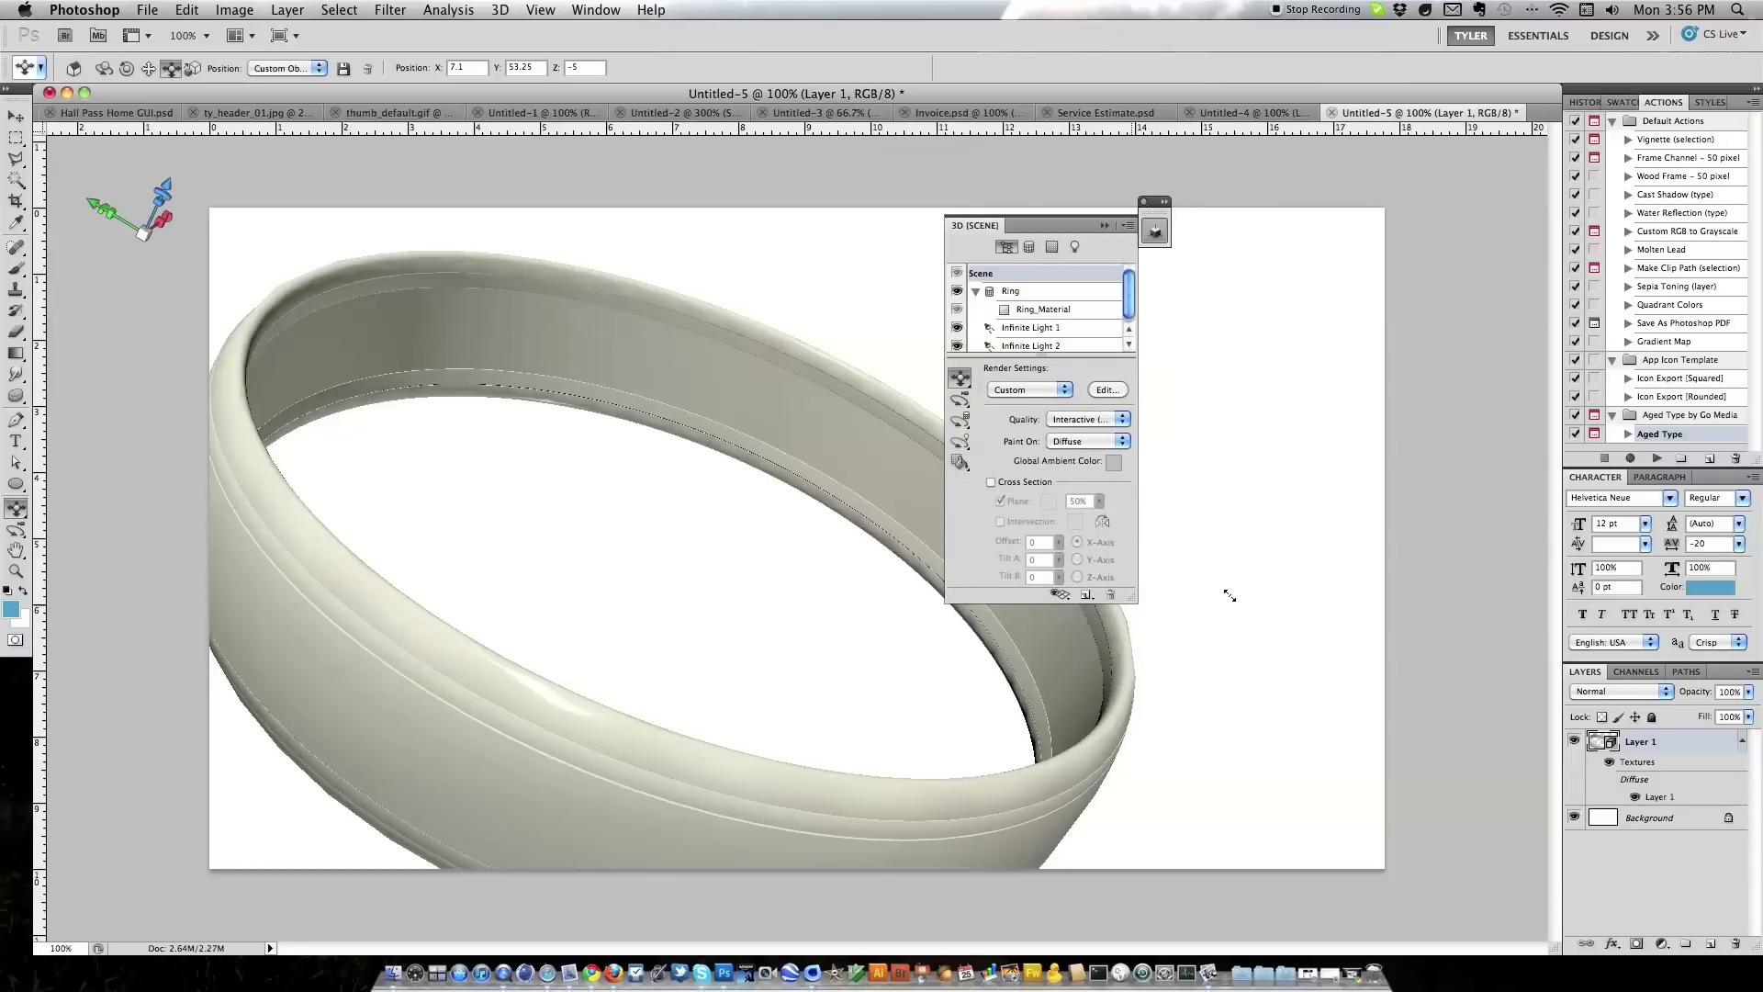
pyautogui.moveTo(1056, 225); pyautogui.dragTo(1177, 224)
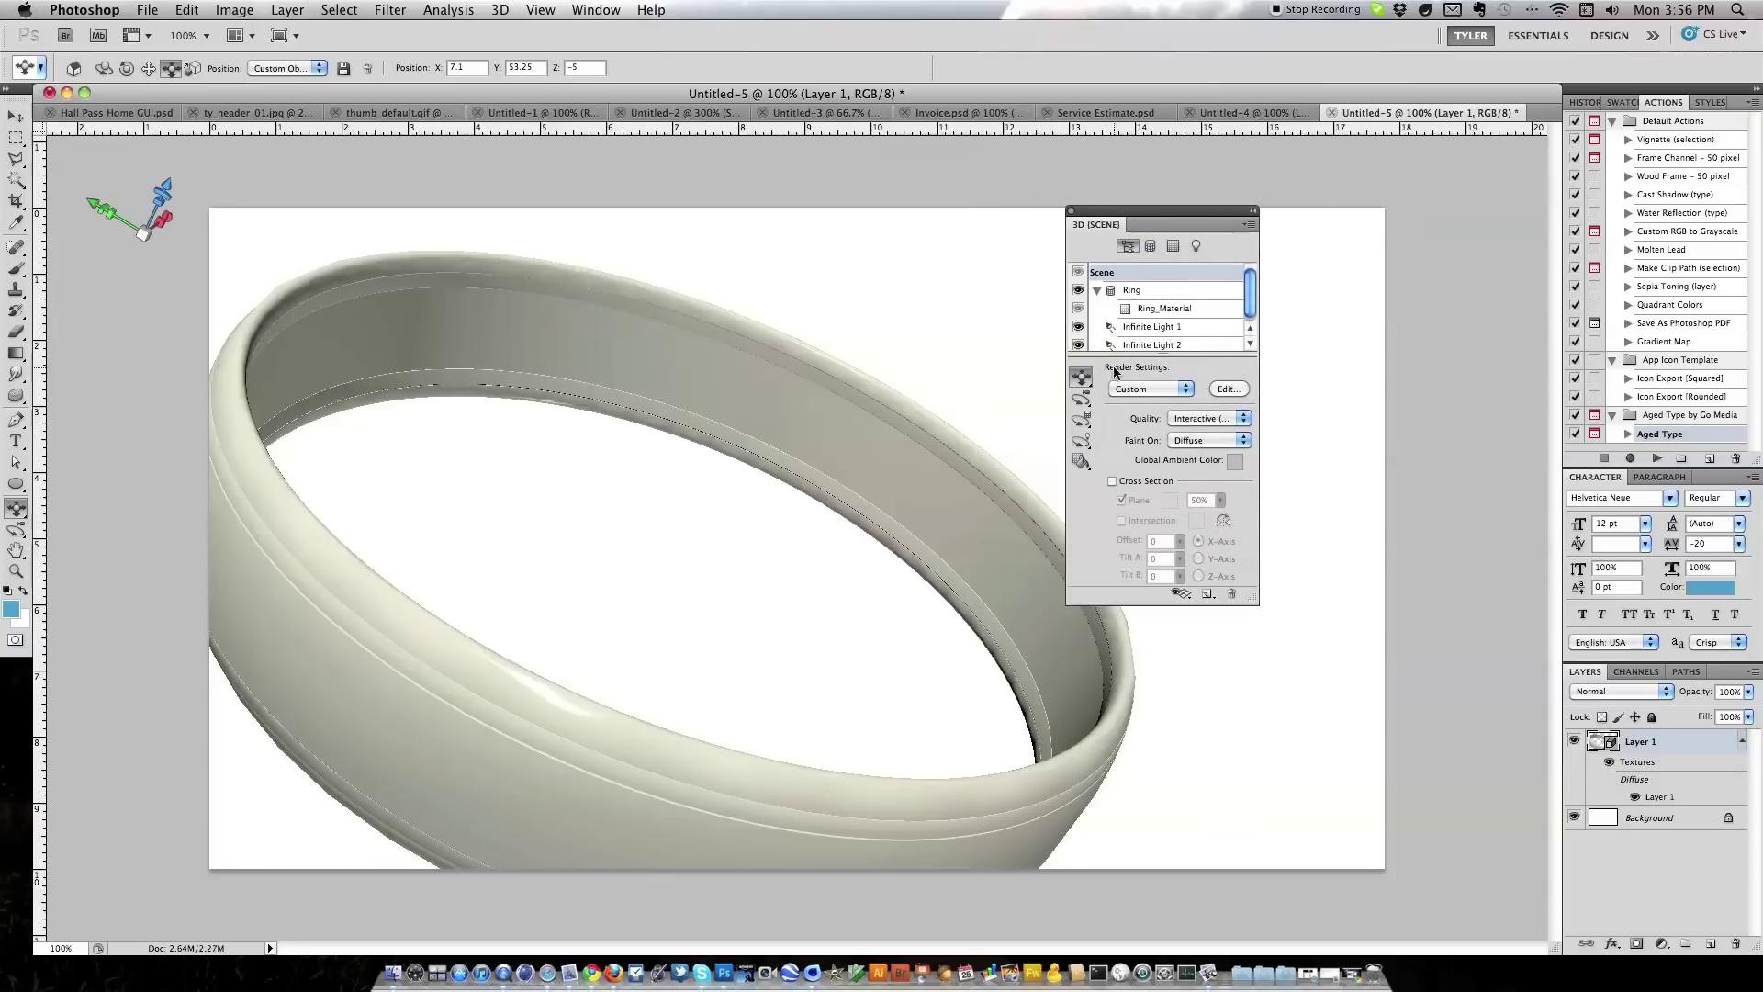
# Apply the Wireframe render preset, nudge the ring, and bring up the 3D Render Settings editor
pyautogui.click(1187, 385)
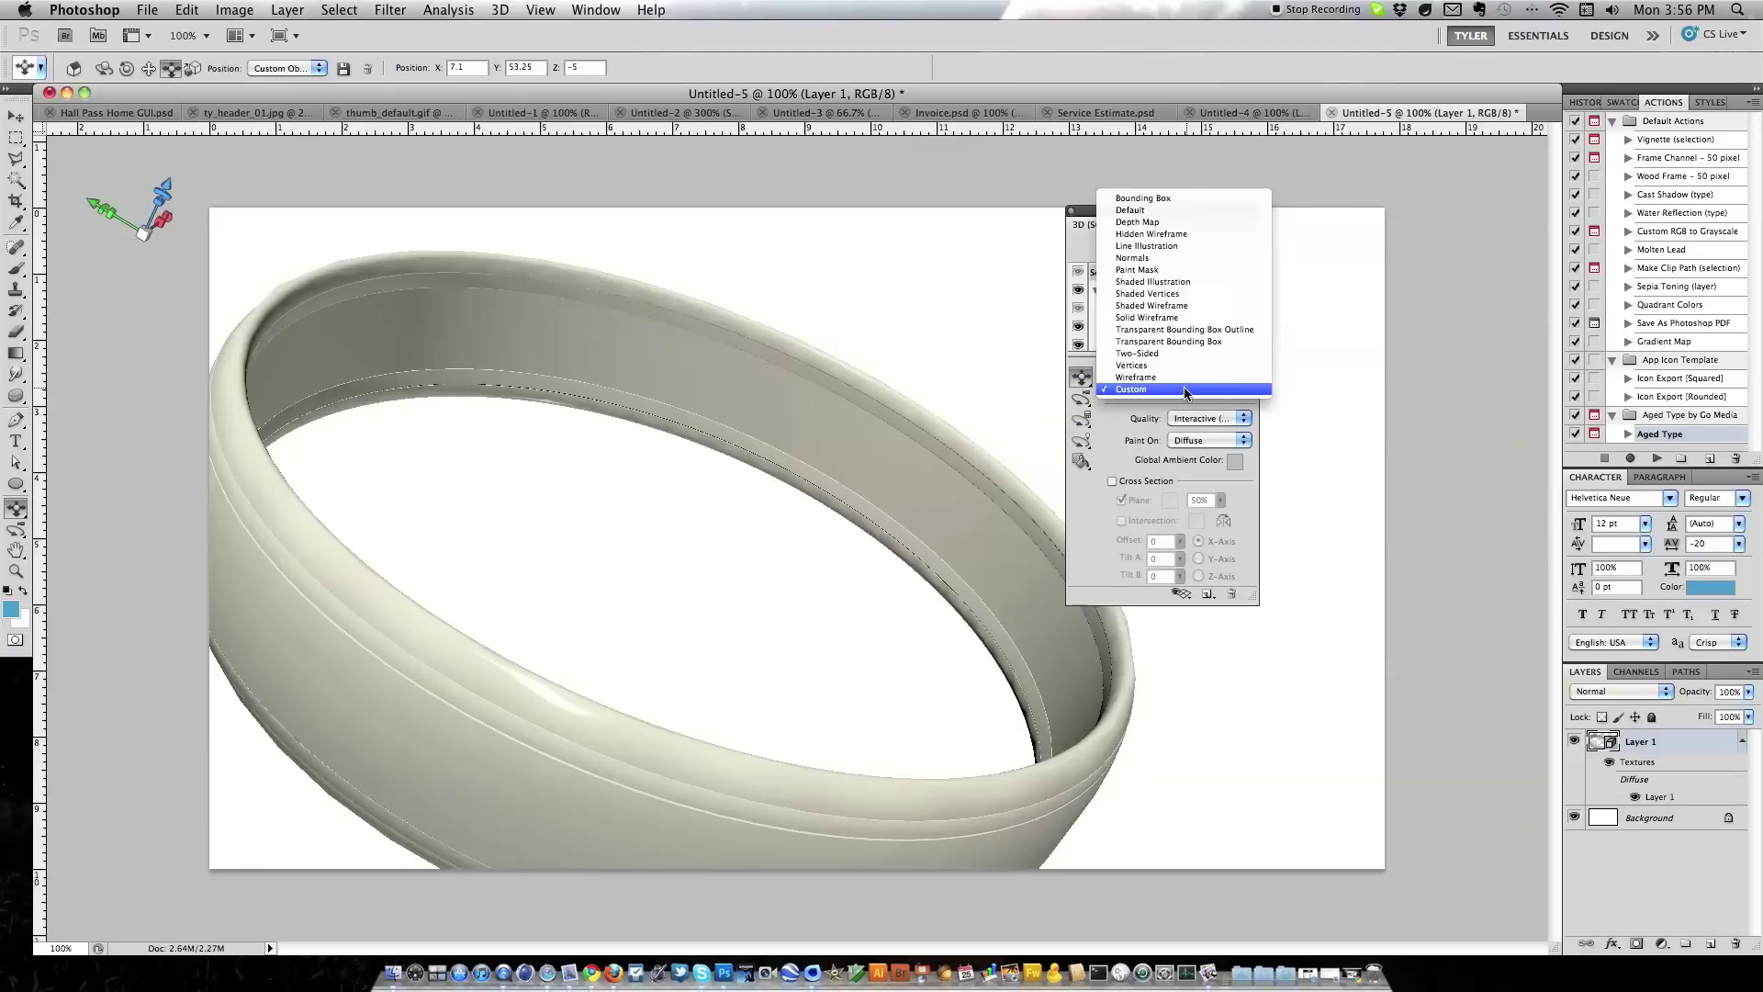
pyautogui.click(1187, 373)
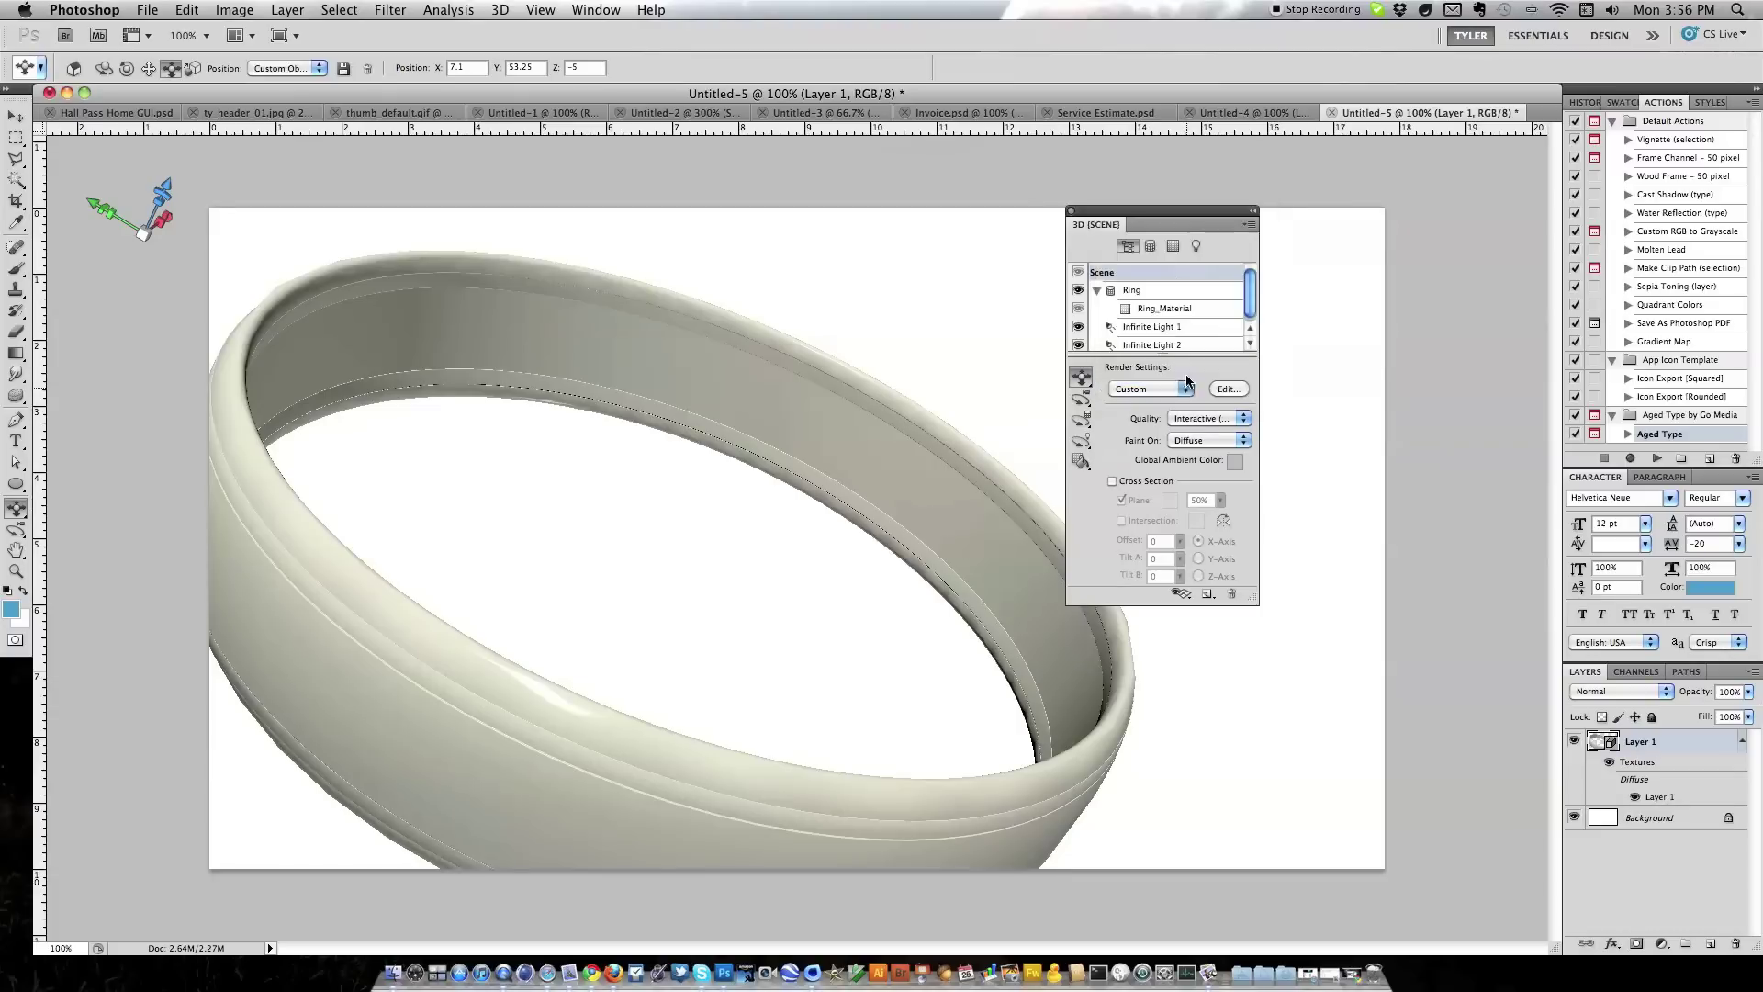
pyautogui.moveTo(681, 547)
pyautogui.mouseDown()
pyautogui.moveTo(661, 563)
pyautogui.moveTo(814, 541)
pyautogui.moveTo(684, 536)
pyautogui.mouseUp()
pyautogui.click(1166, 388)
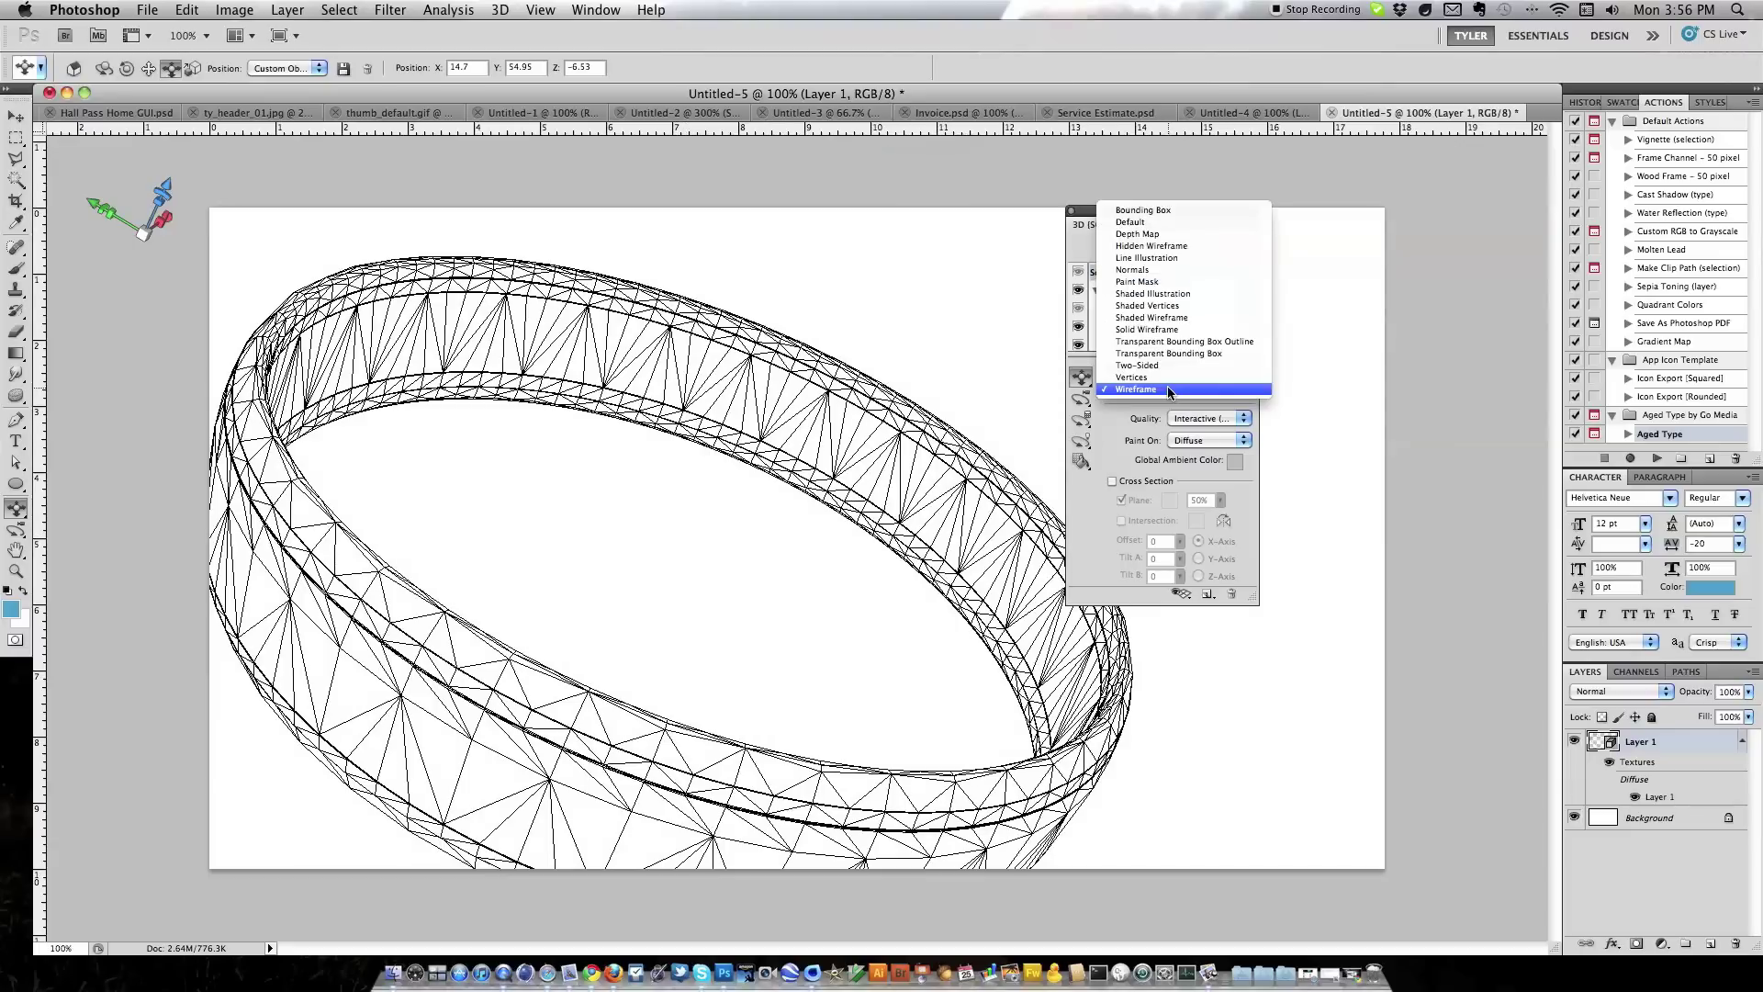
pyautogui.click(1122, 467)
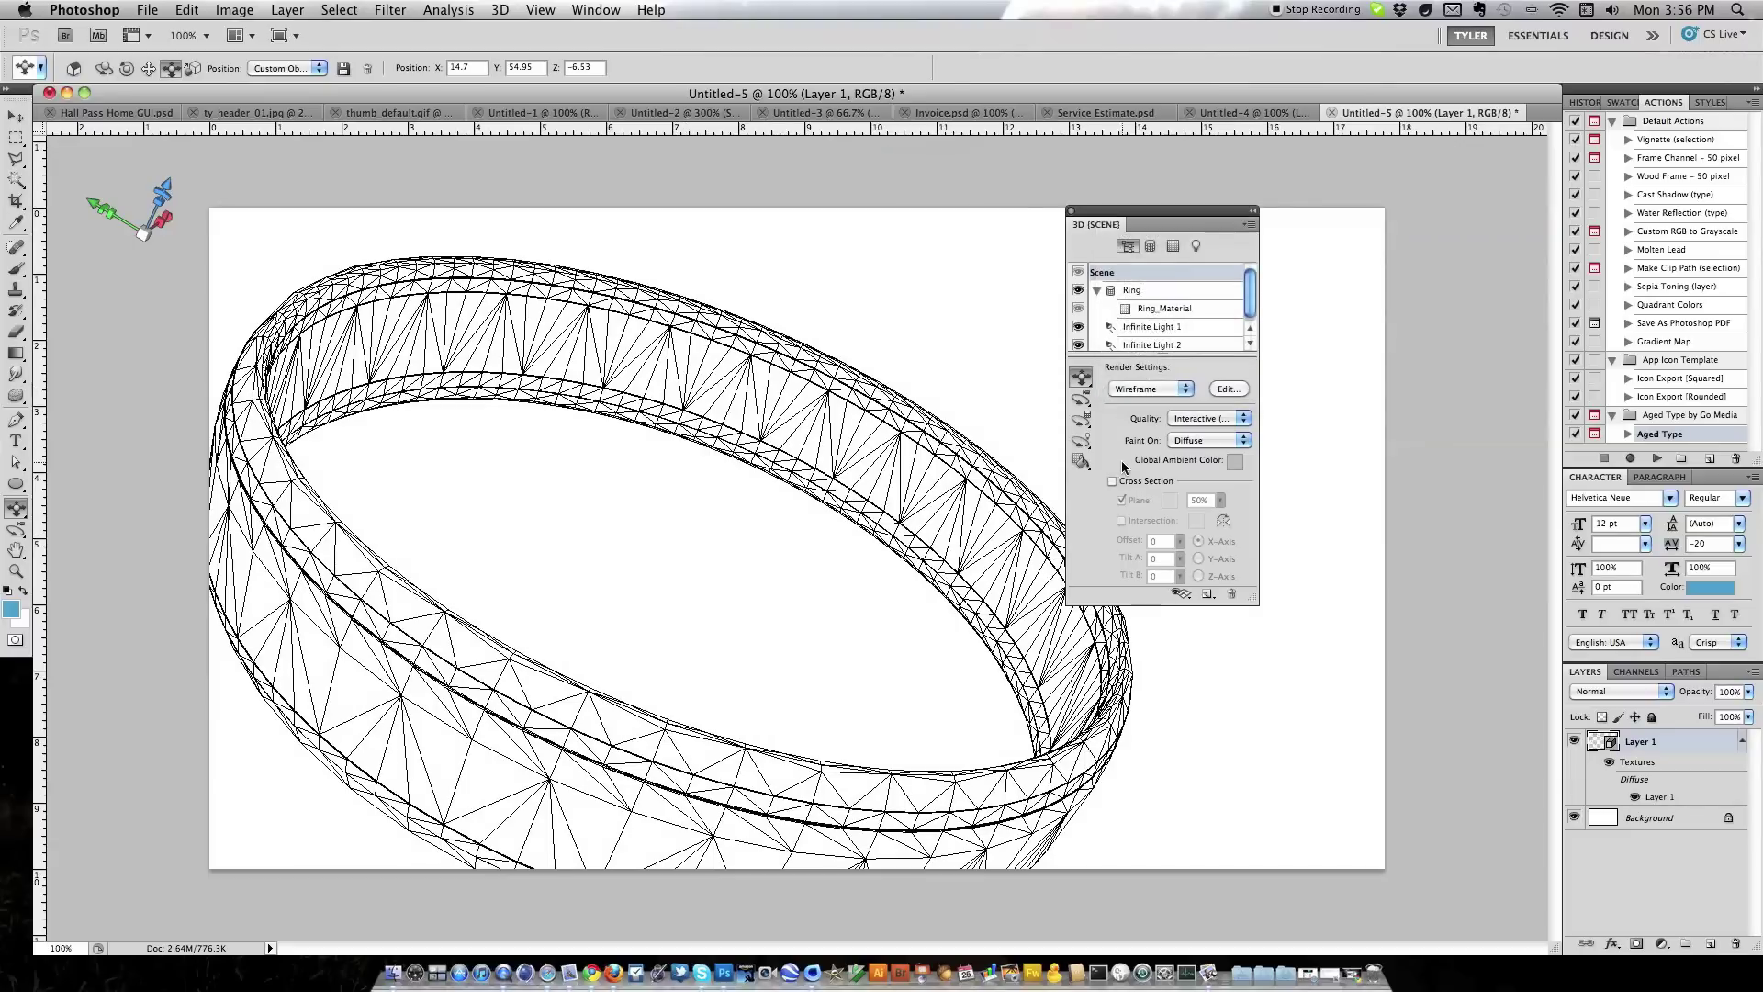
pyautogui.click(1231, 388)
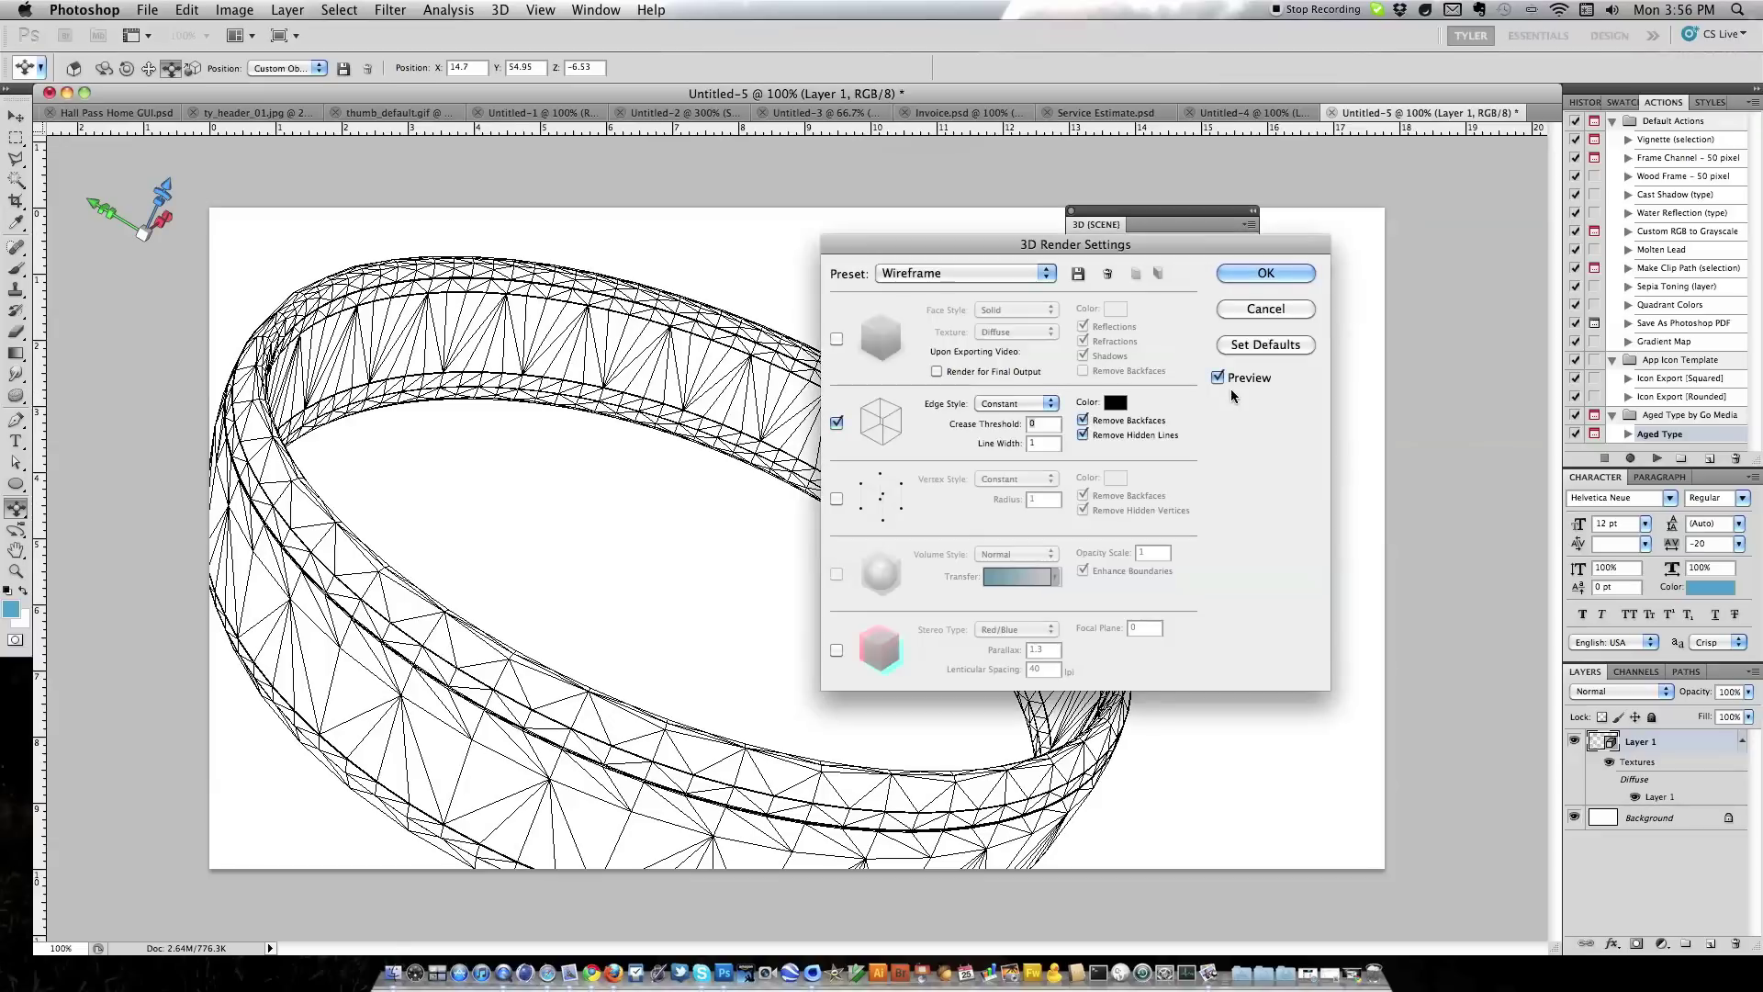
# Try Face, Vertex and Stereo render styles, ending with only Edge Style switched on
pyautogui.click(835, 339)
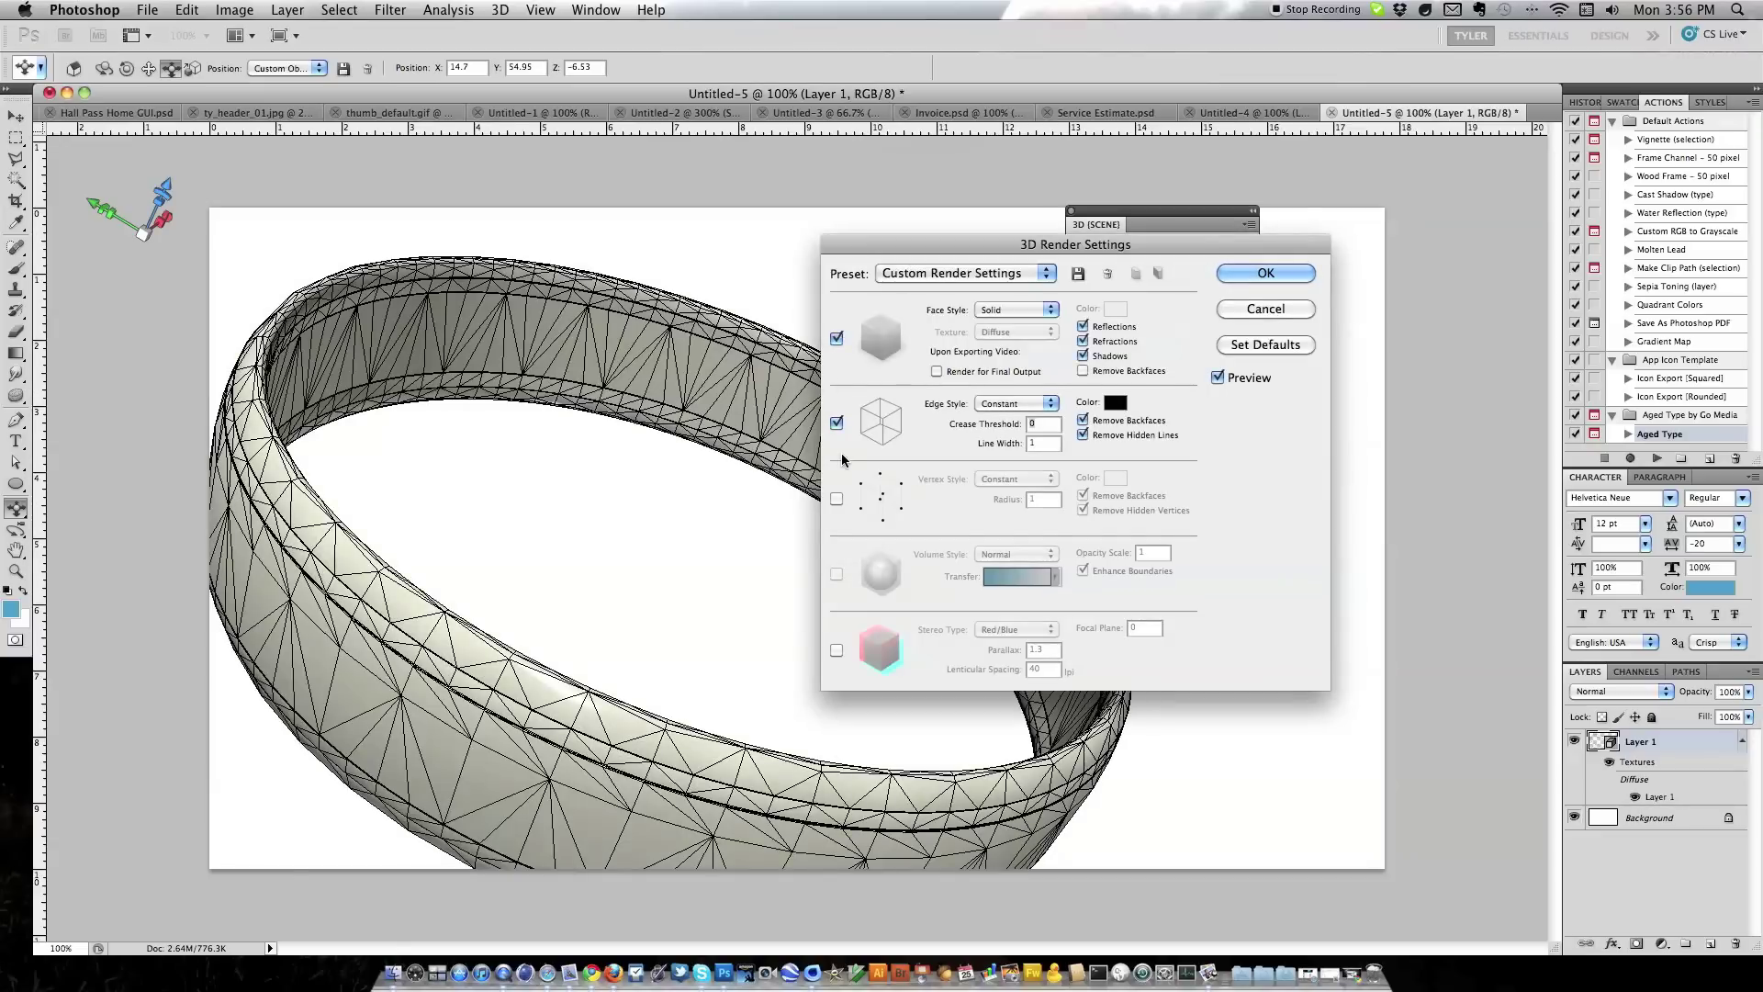
pyautogui.click(835, 422)
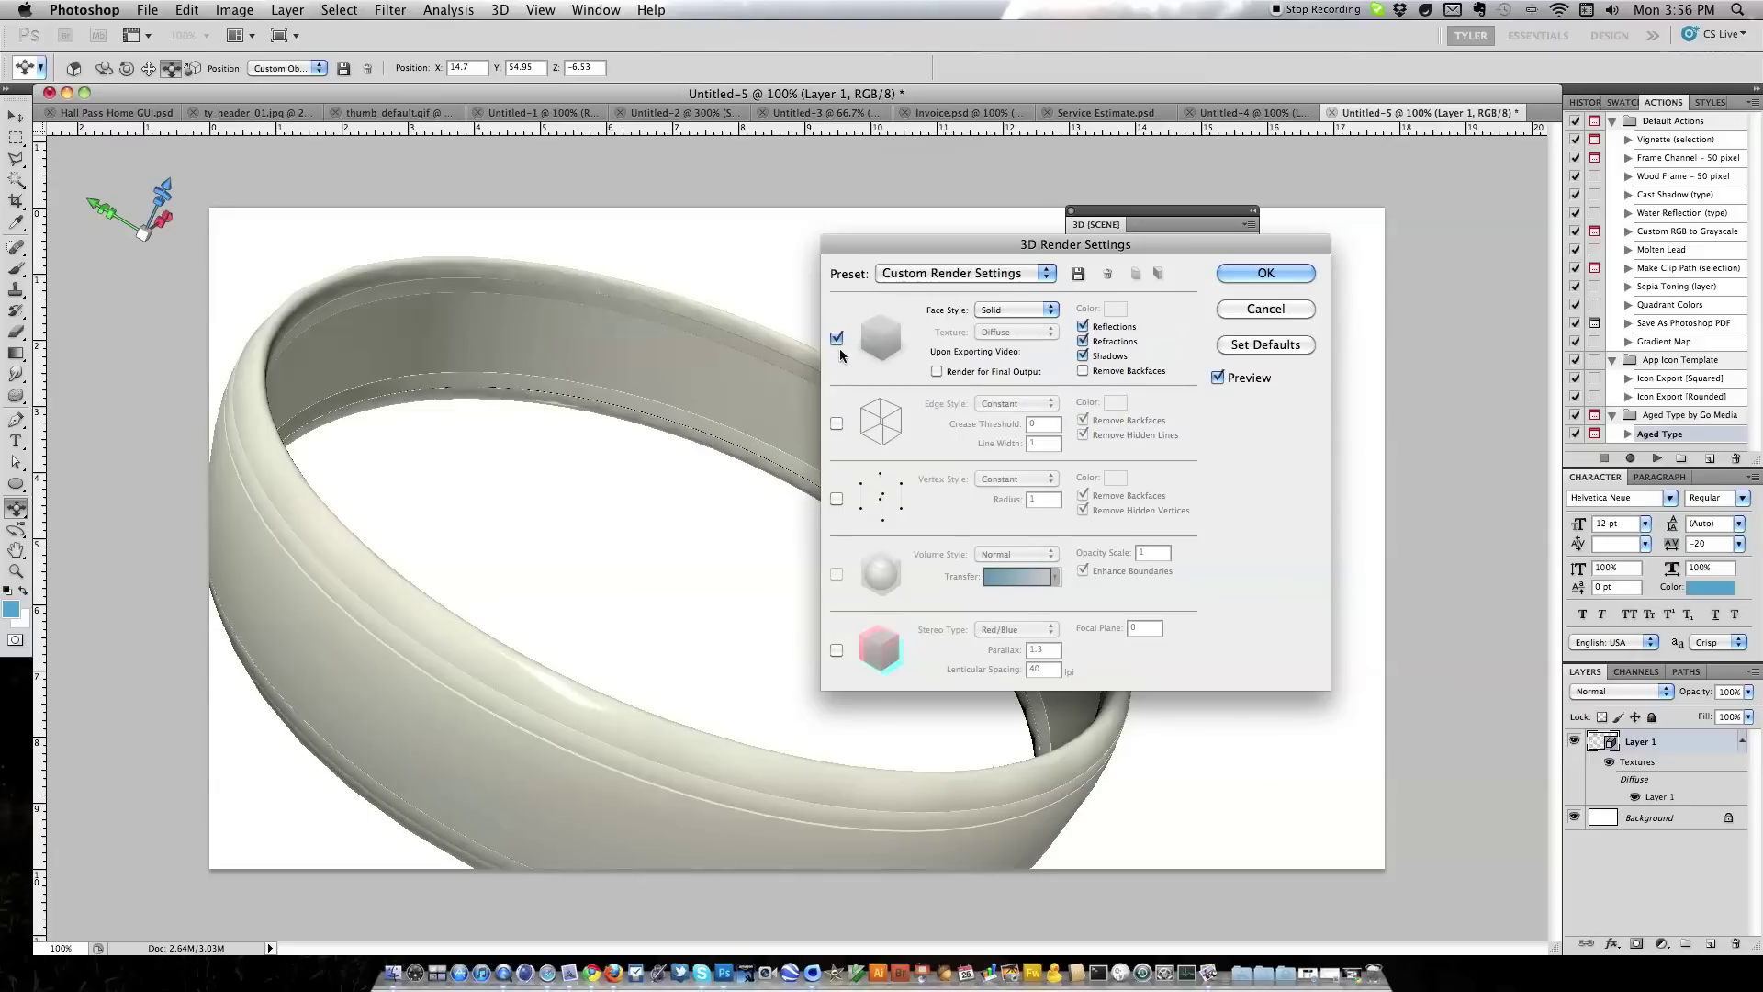
pyautogui.click(835, 339)
pyautogui.click(835, 426)
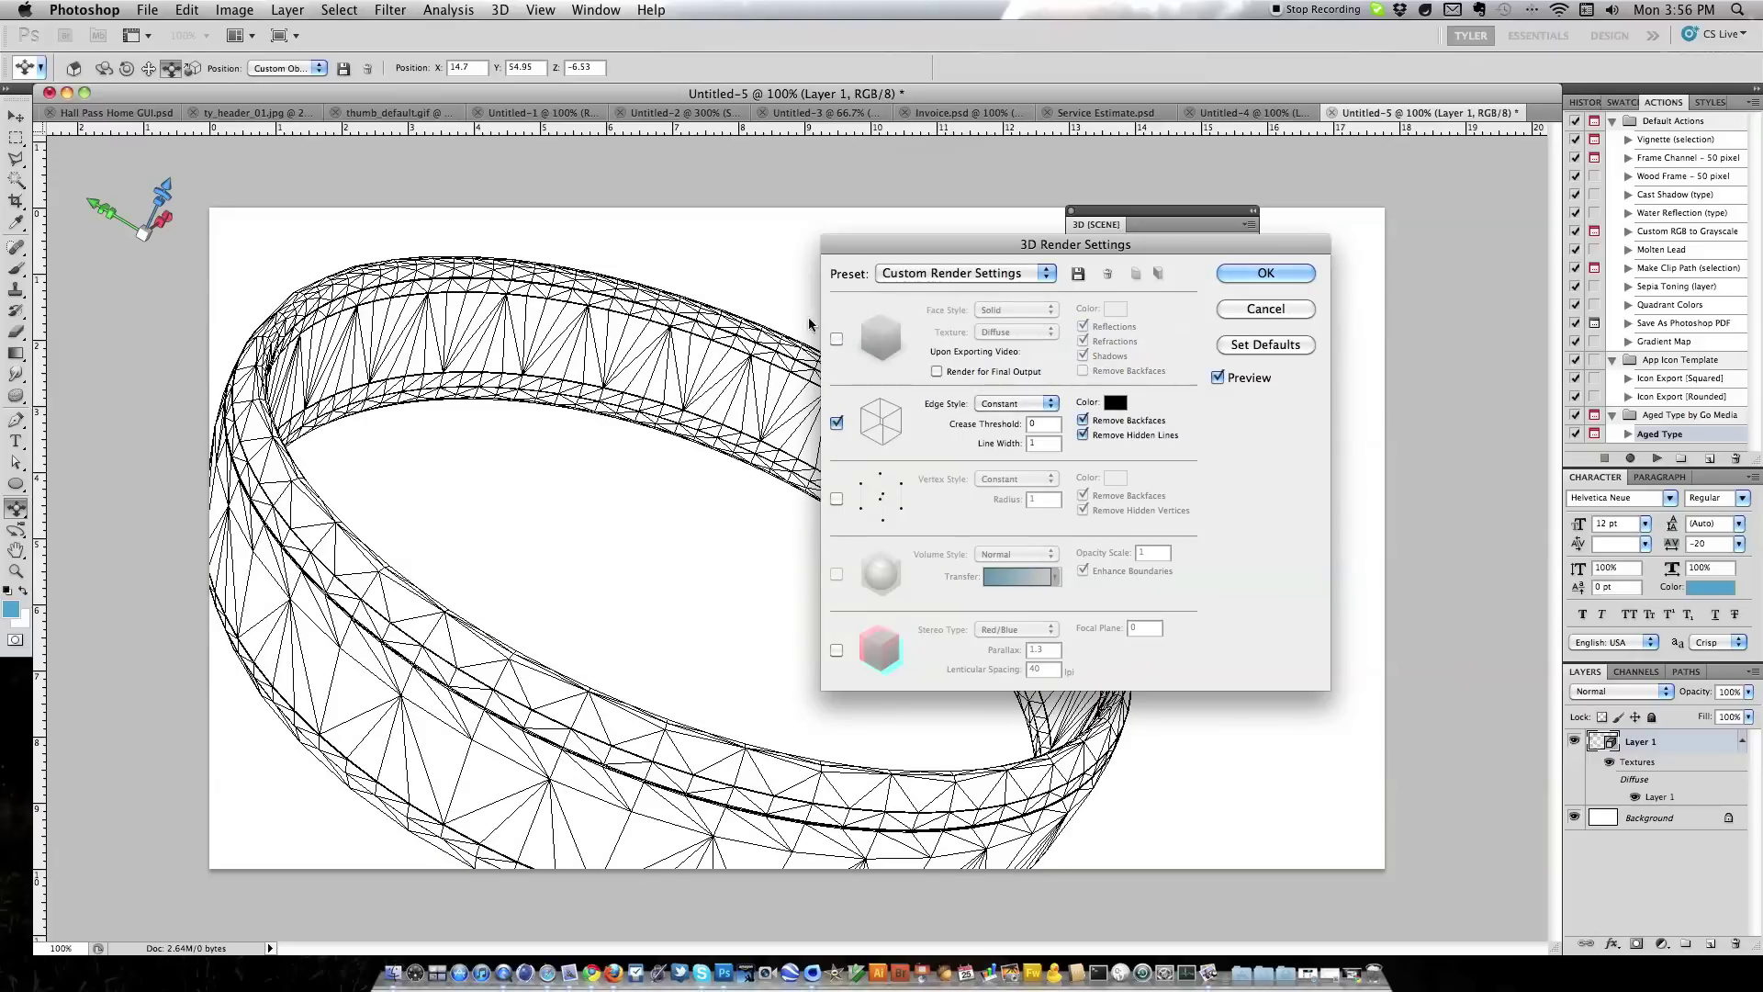
pyautogui.click(836, 423)
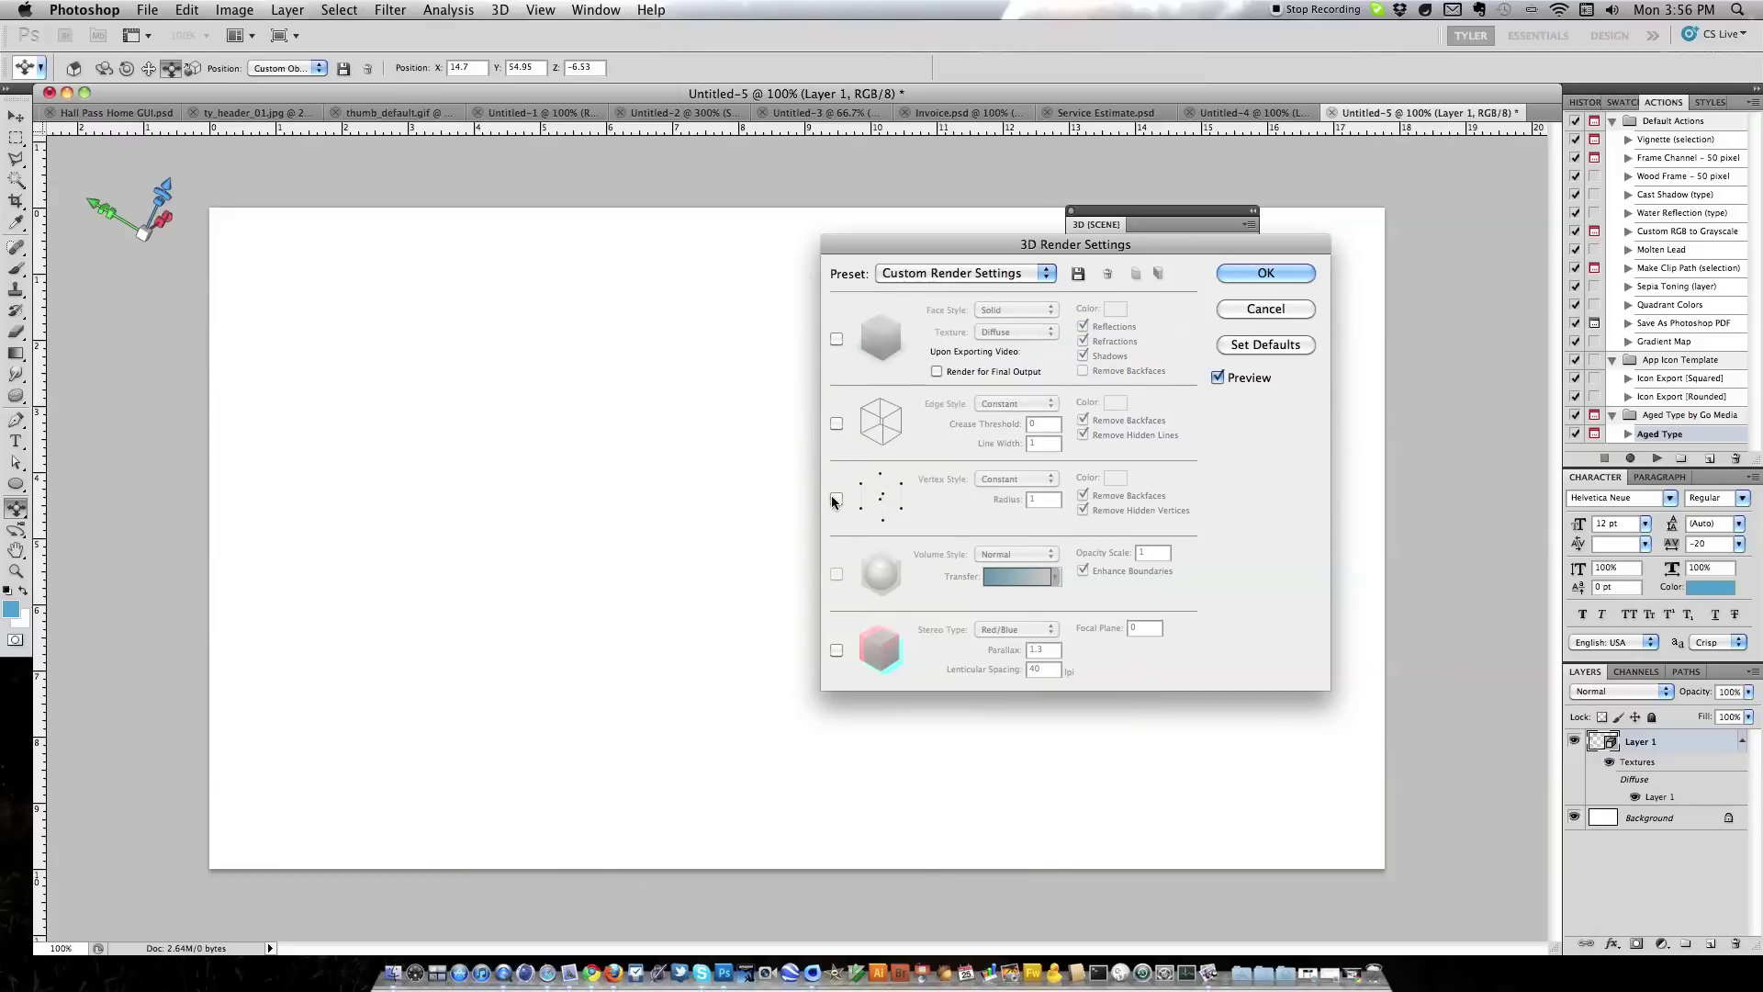
pyautogui.click(835, 497)
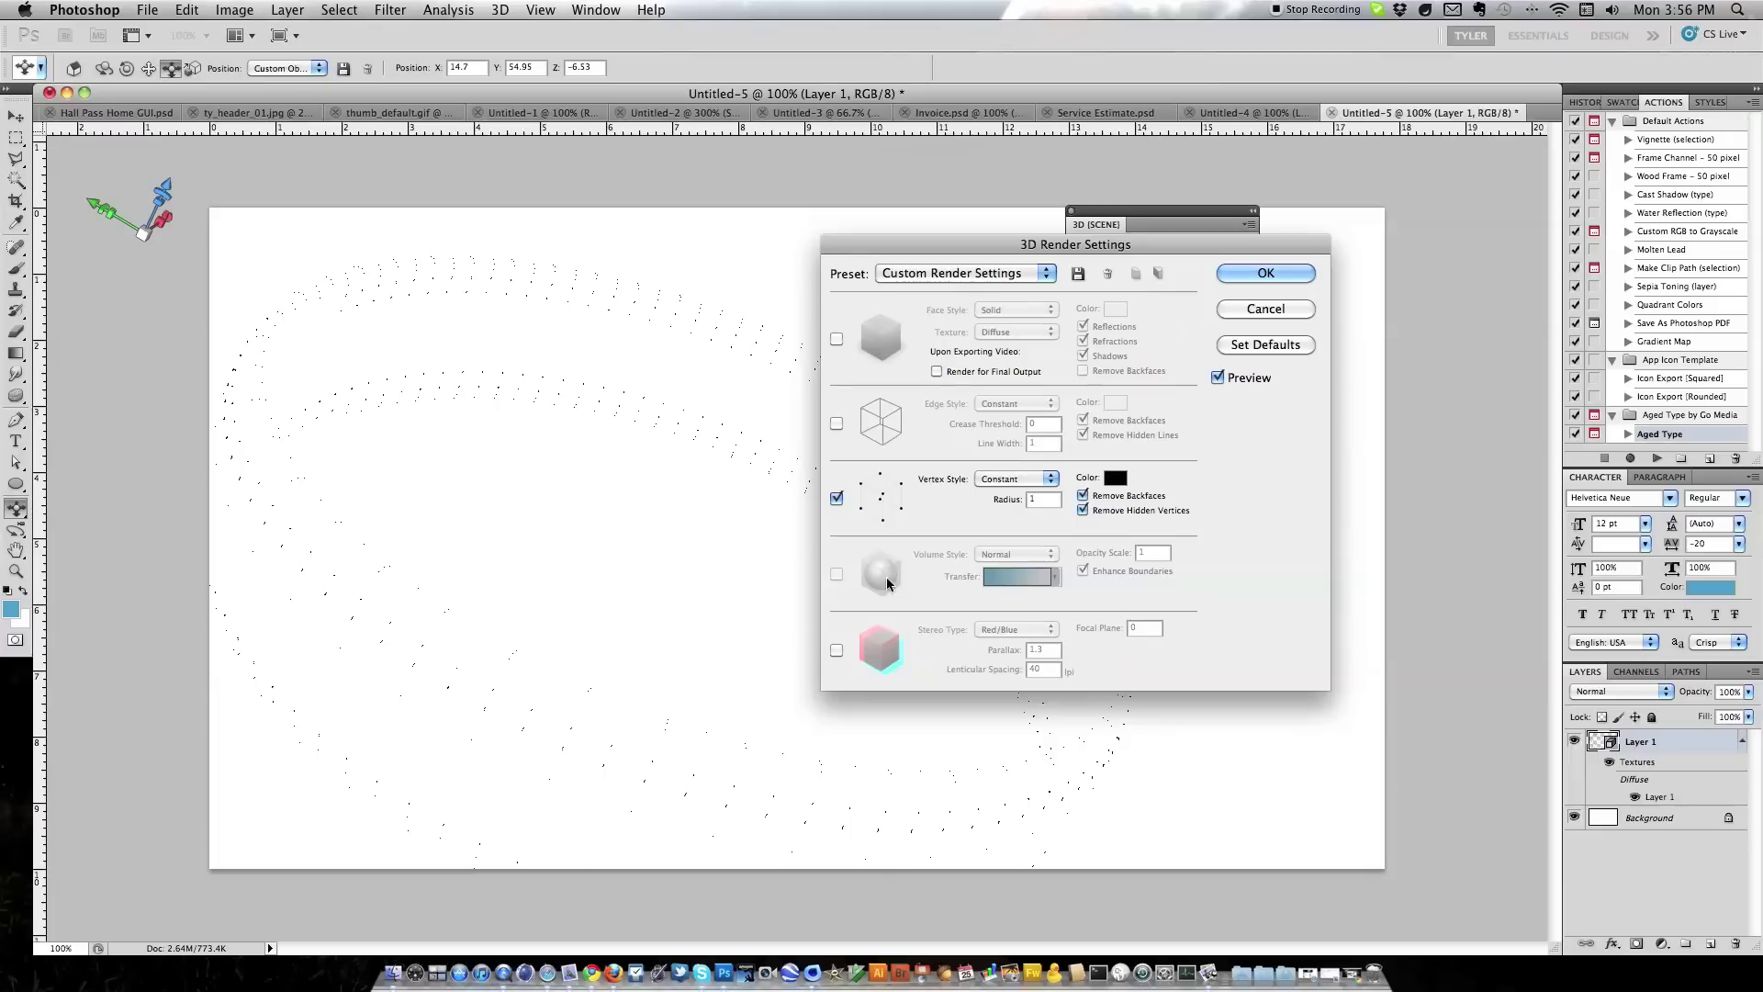
pyautogui.click(836, 498)
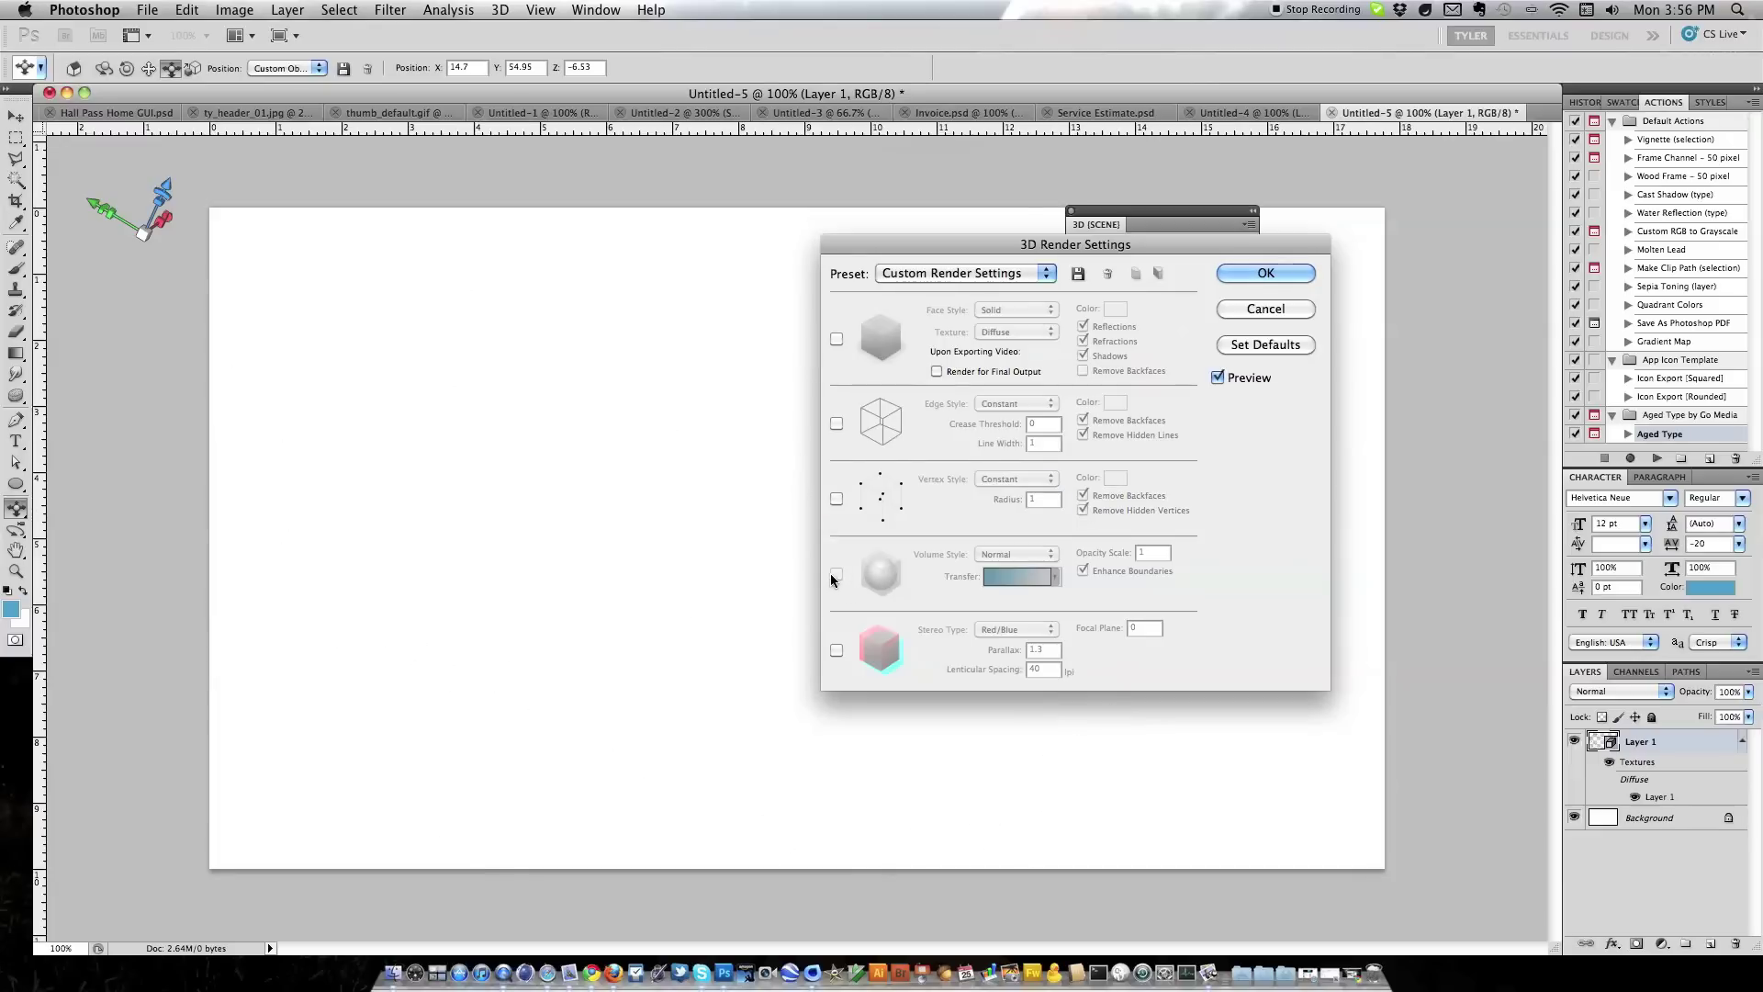
pyautogui.click(836, 649)
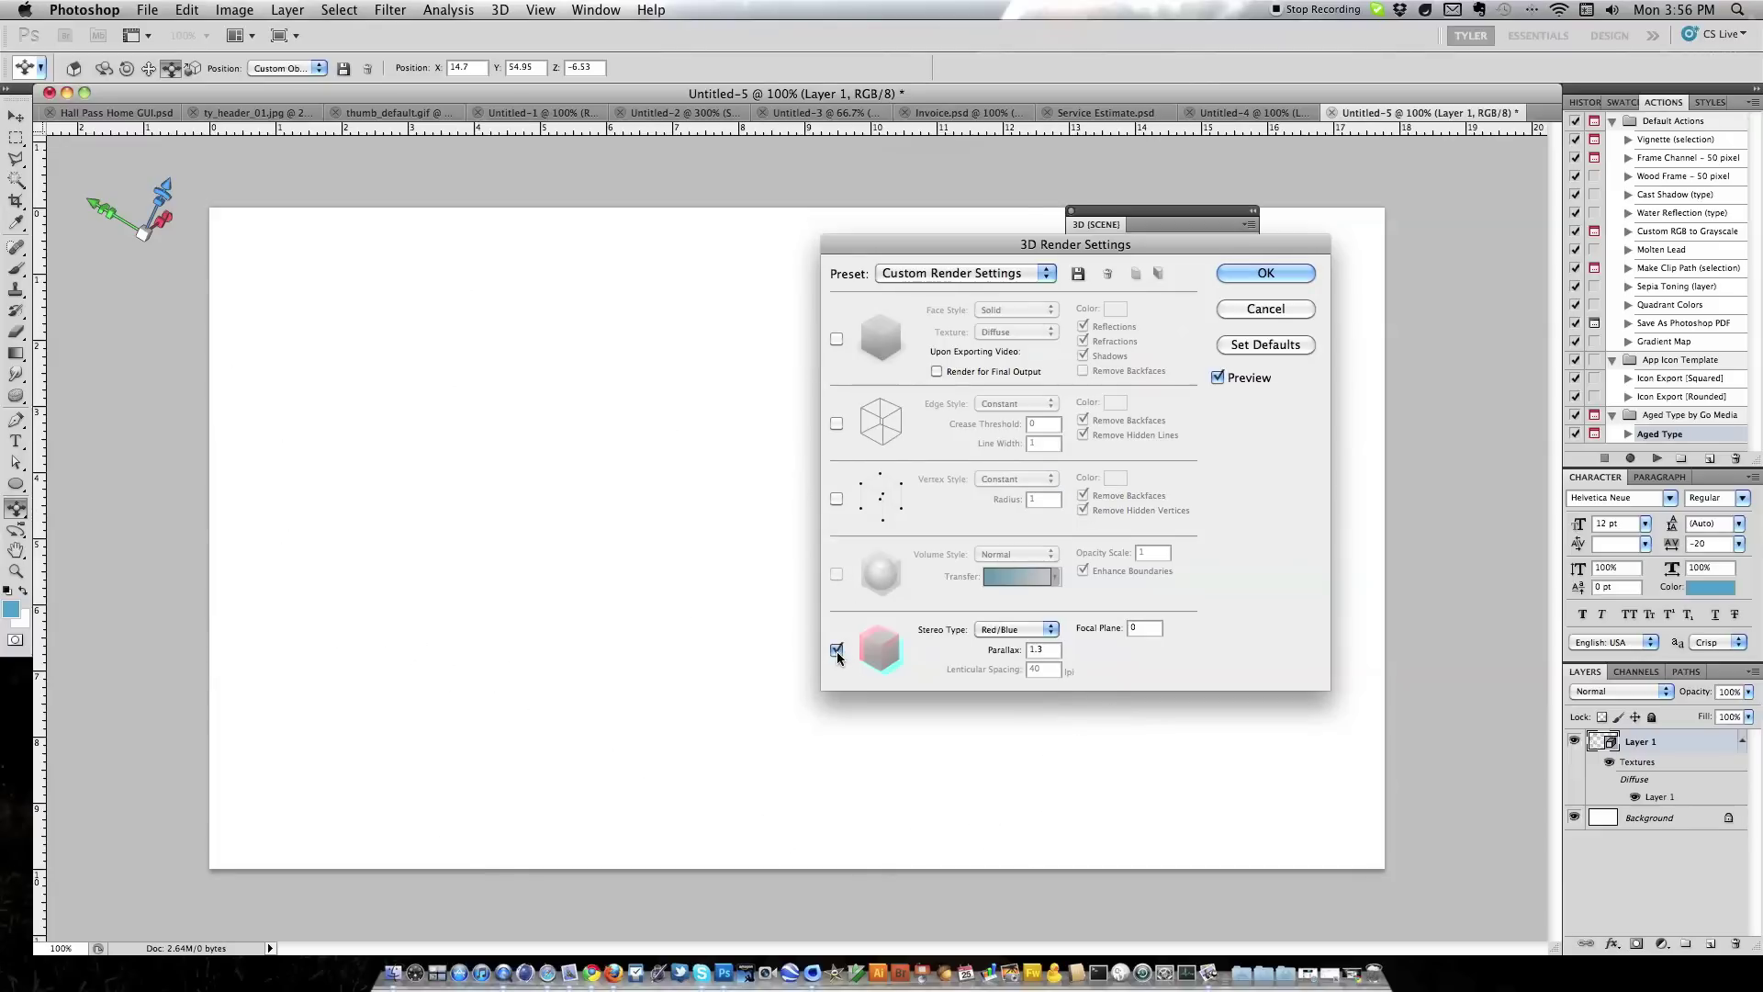
pyautogui.click(835, 650)
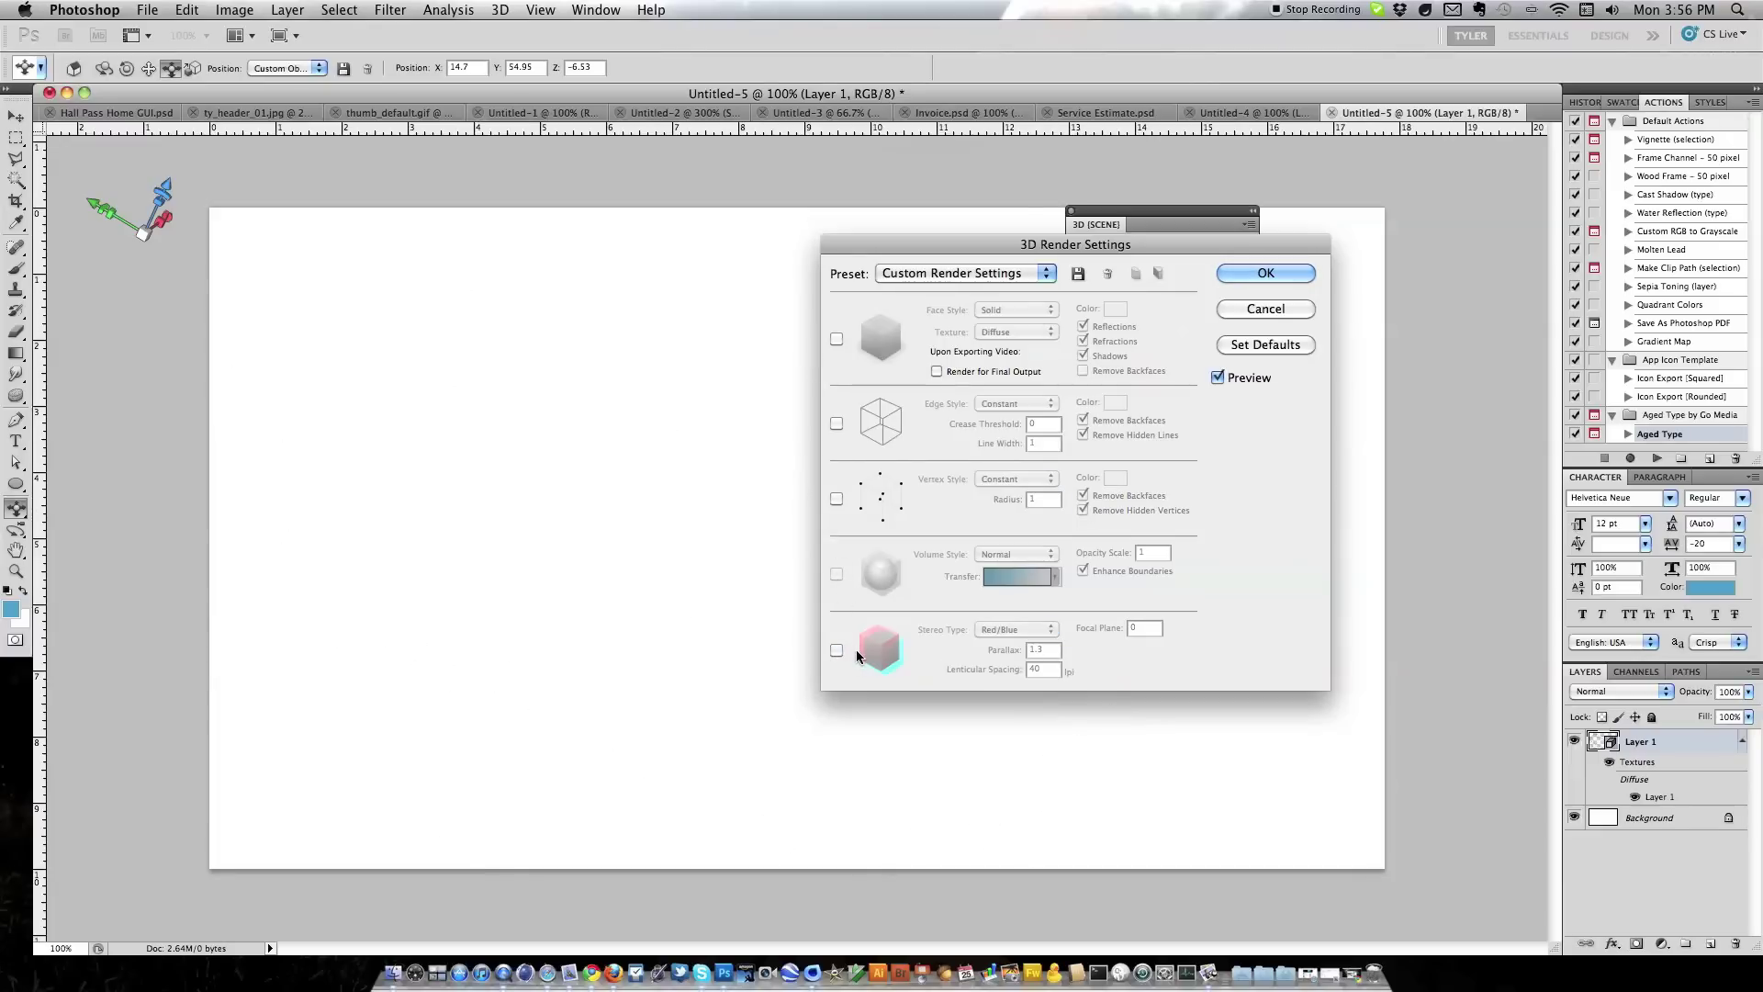
pyautogui.click(836, 423)
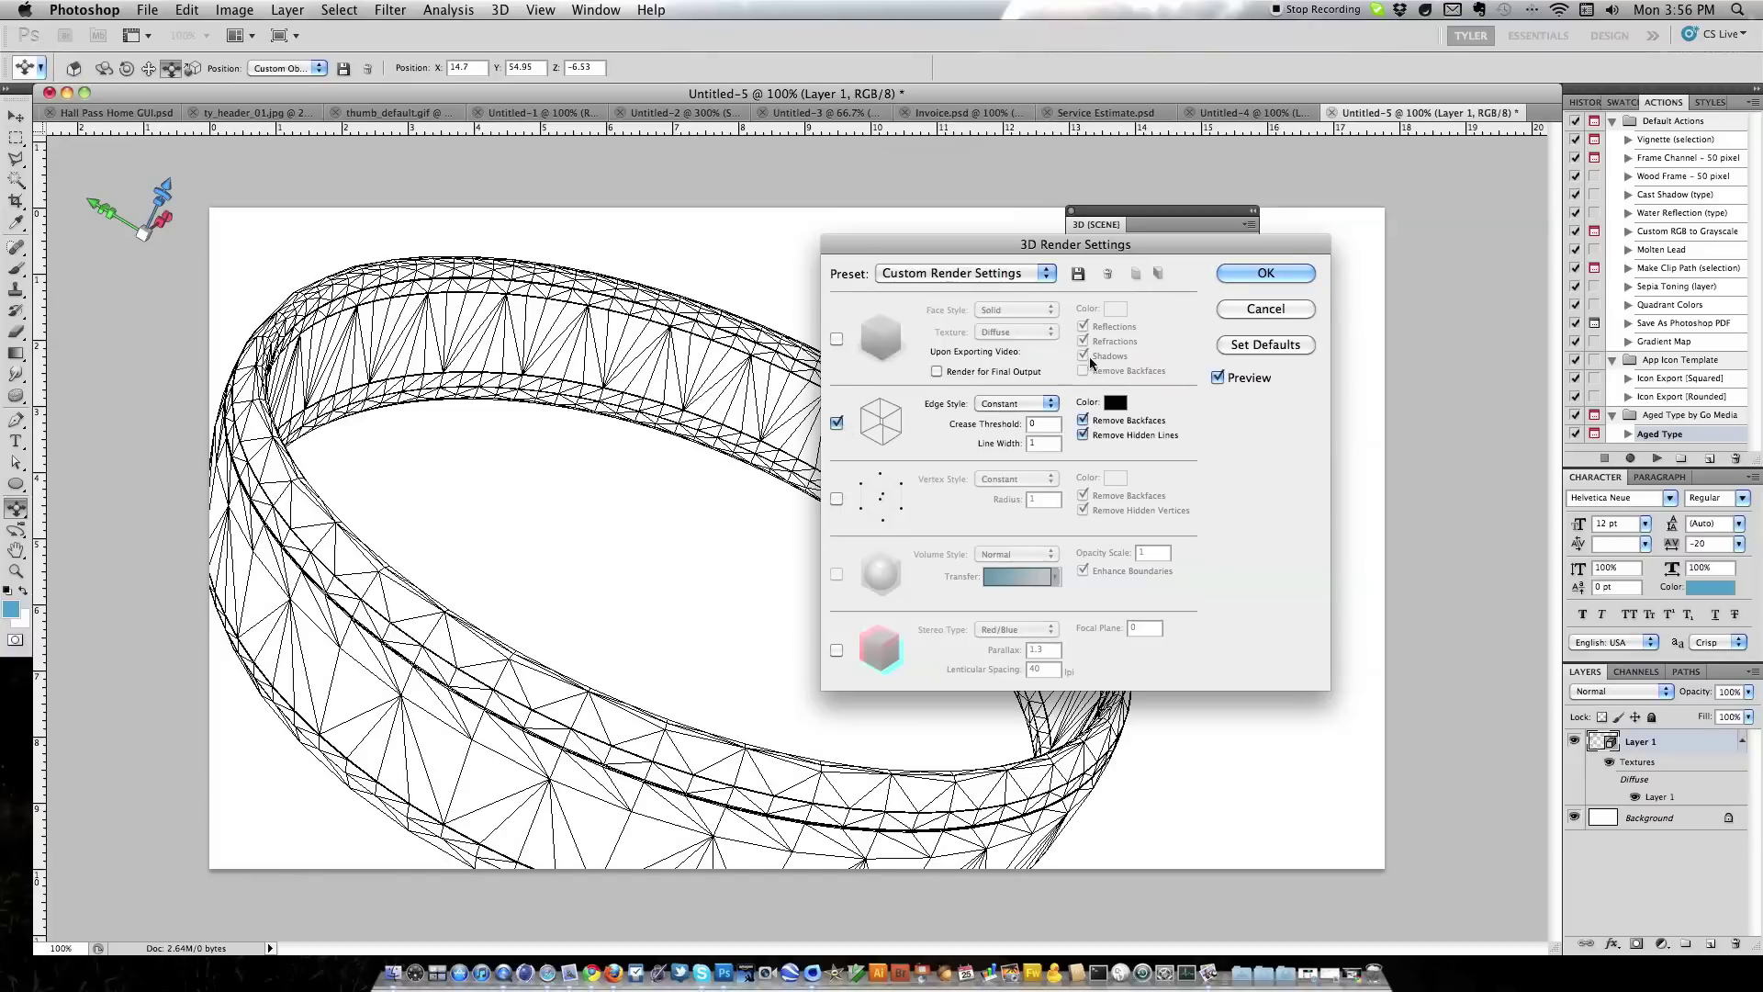
# Test a pink edge colour, reset it to black, and apply the Custom render settings
pyautogui.click(1116, 403)
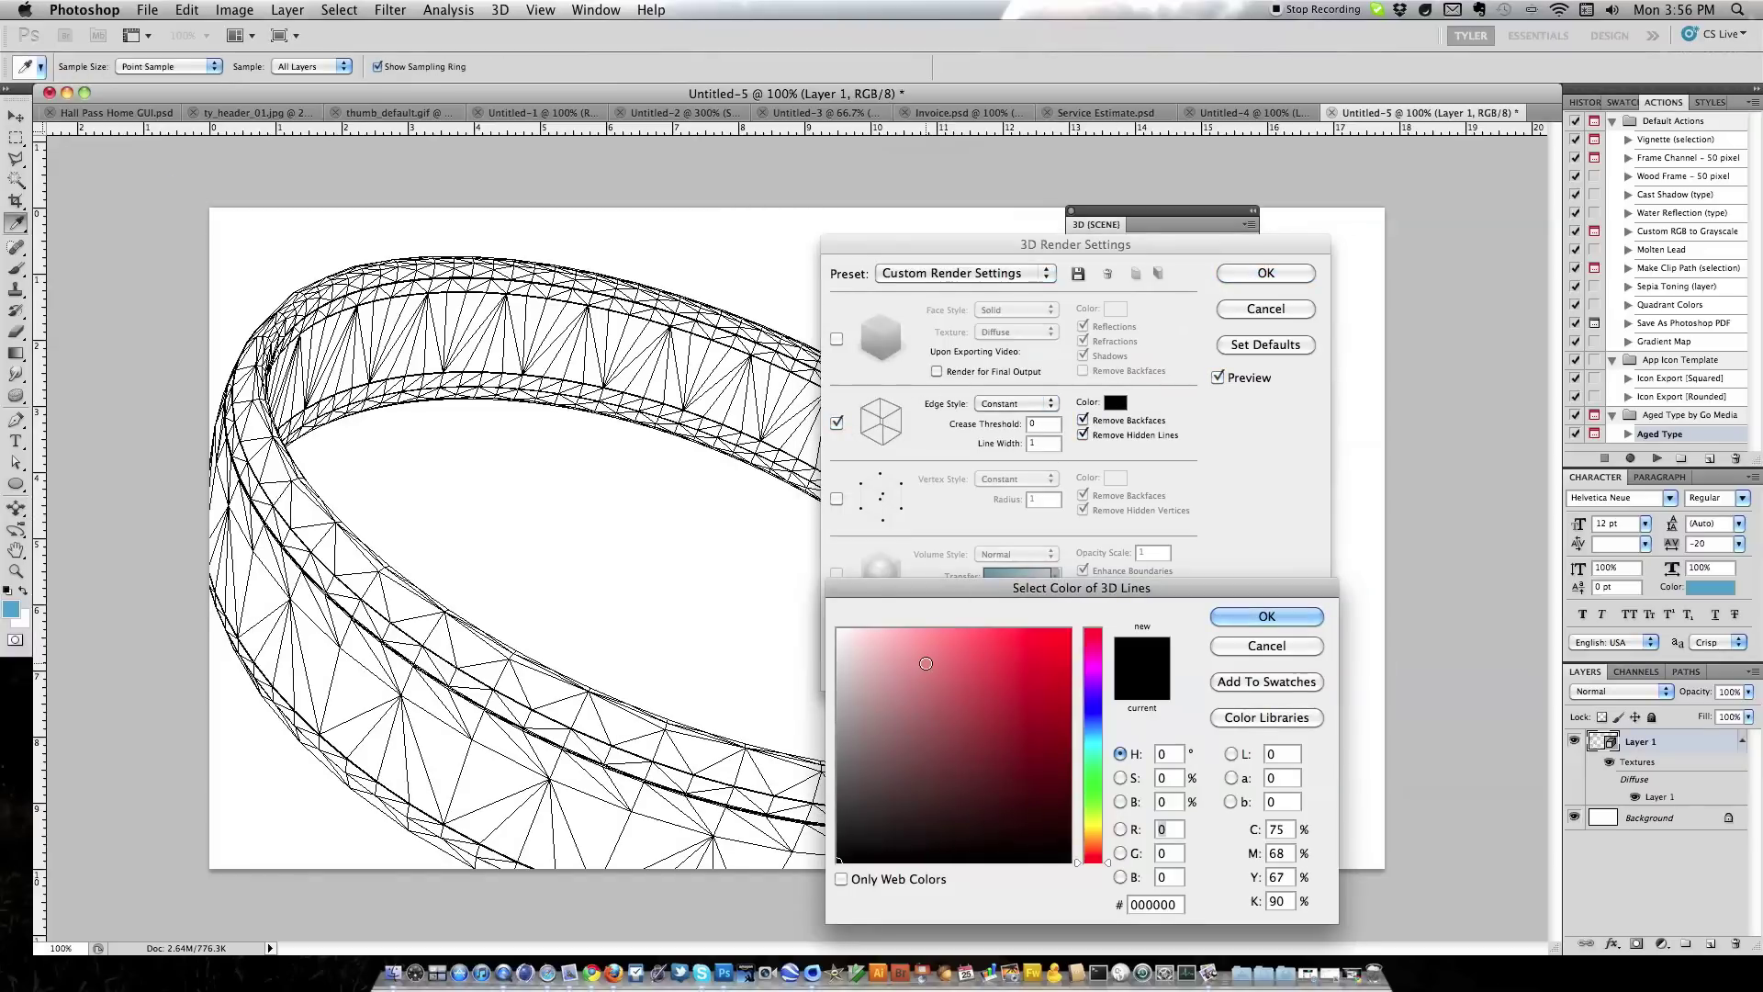
pyautogui.click(932, 661)
pyautogui.click(1008, 650)
pyautogui.moveTo(1093, 729); pyautogui.dragTo(1097, 886)
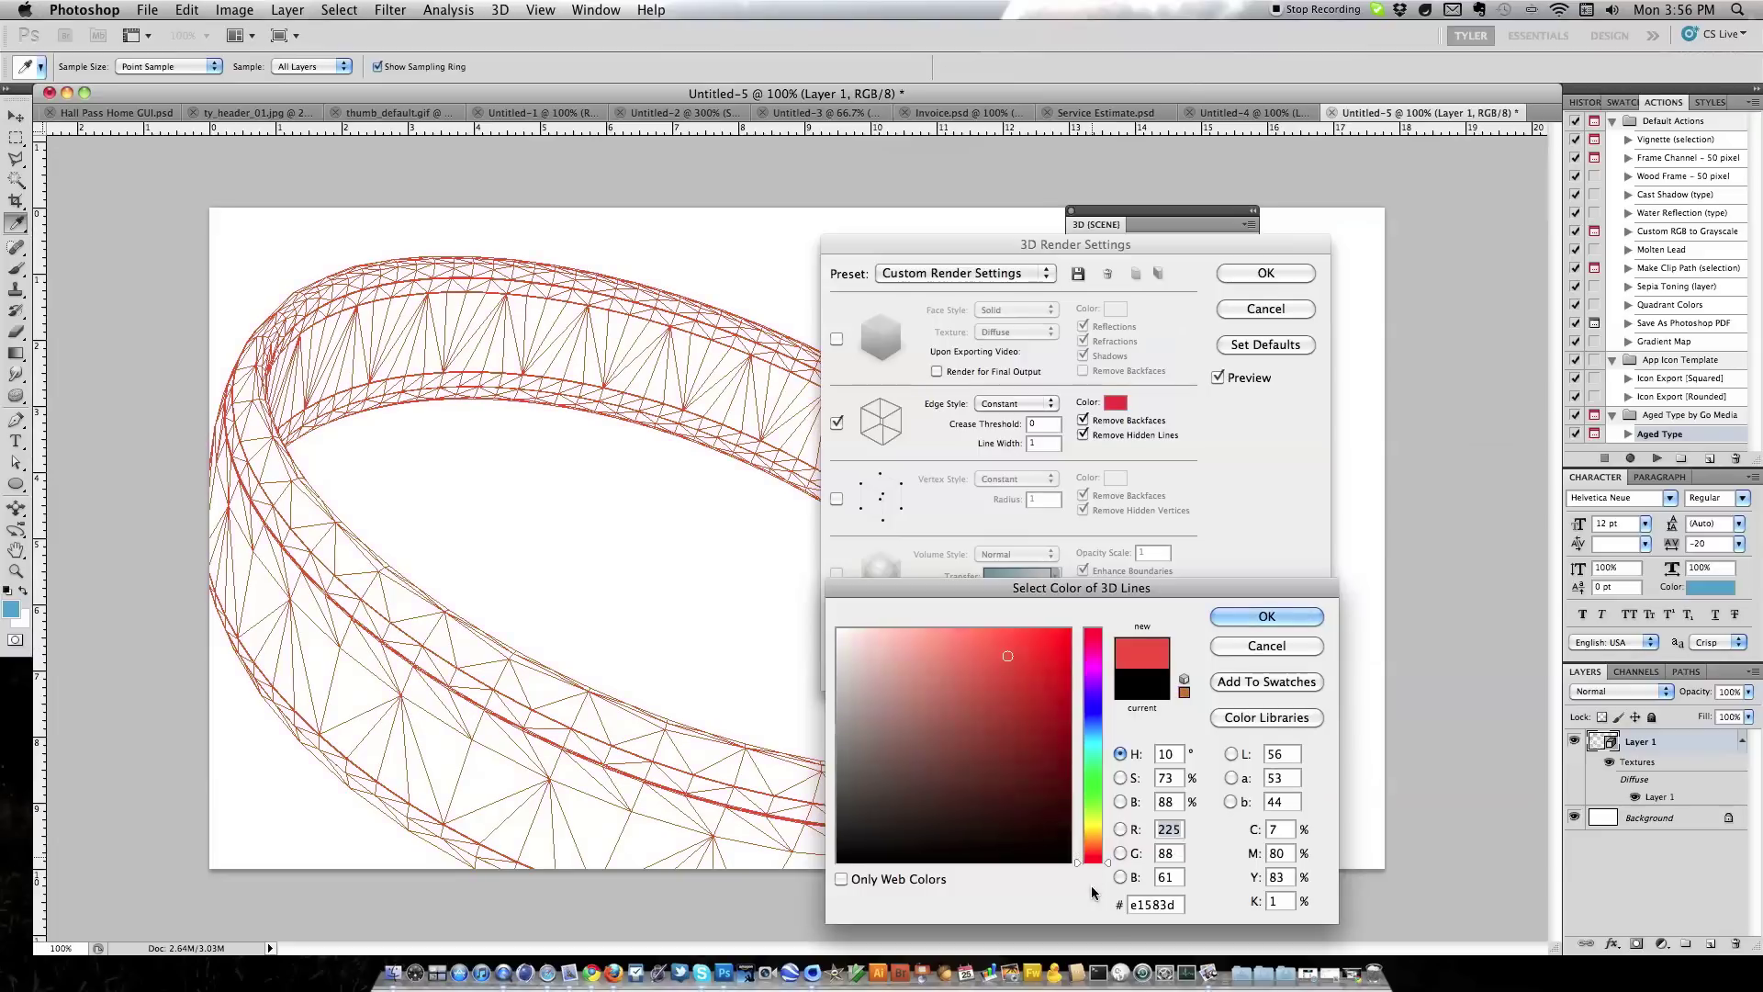
pyautogui.click(974, 858)
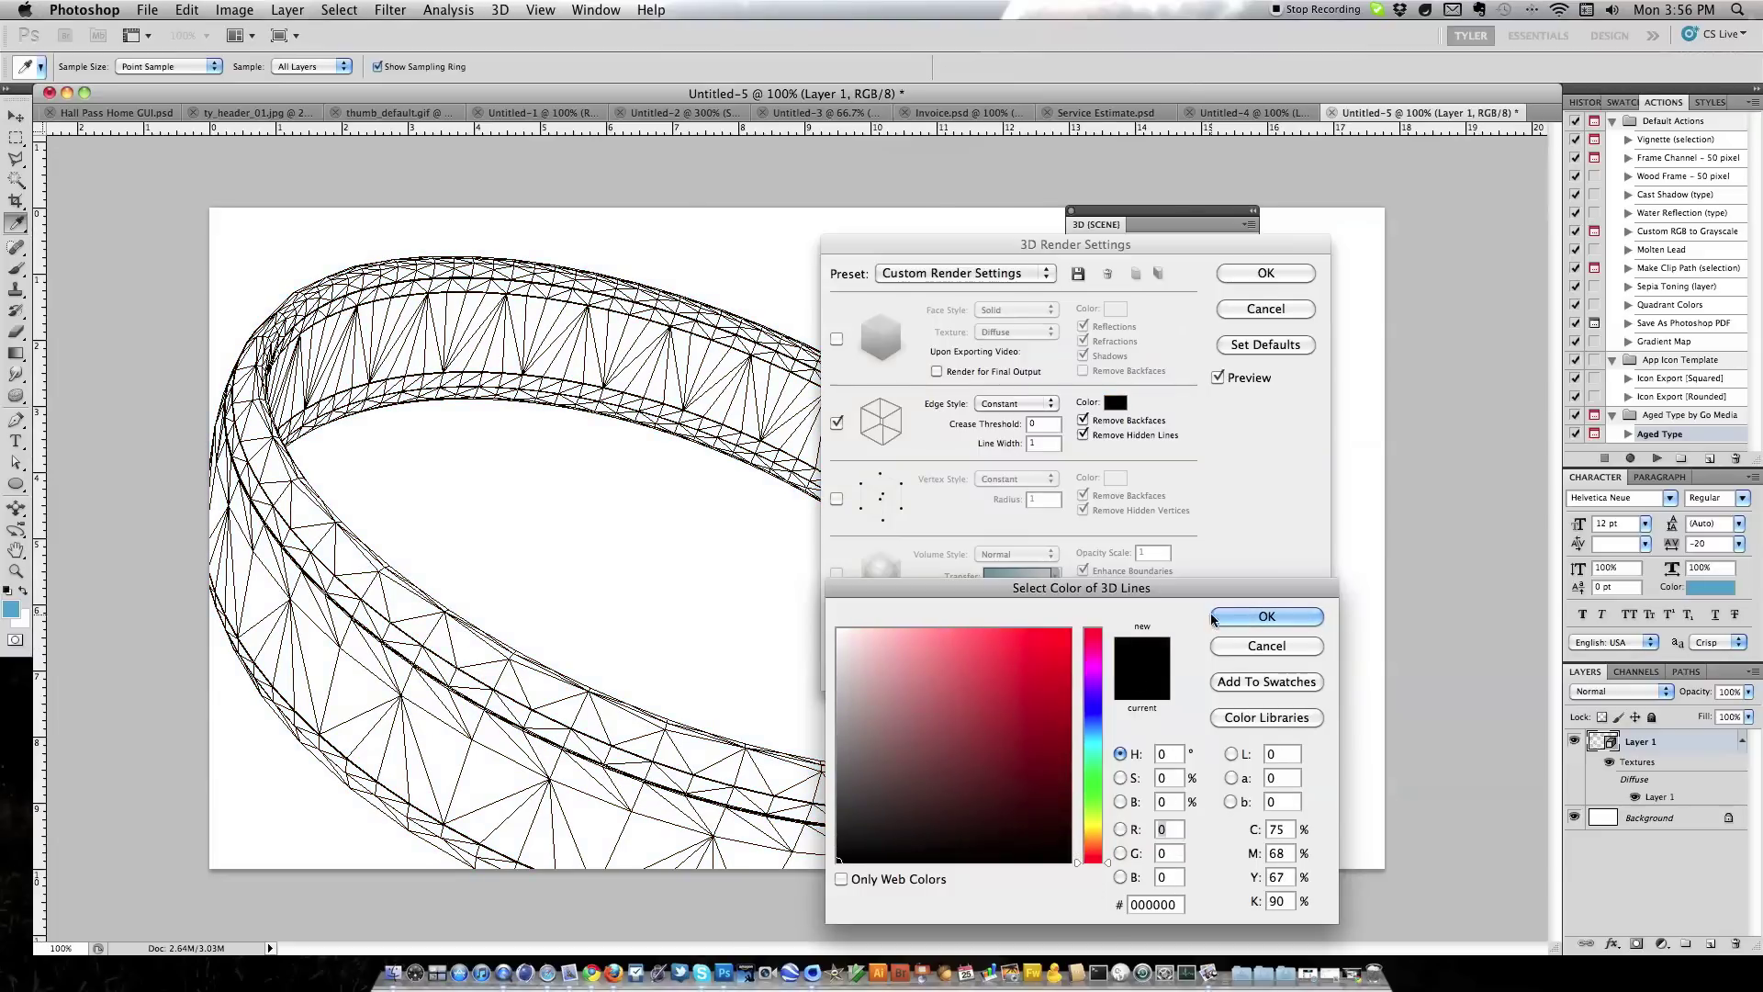
pyautogui.click(1266, 617)
pyautogui.click(1260, 276)
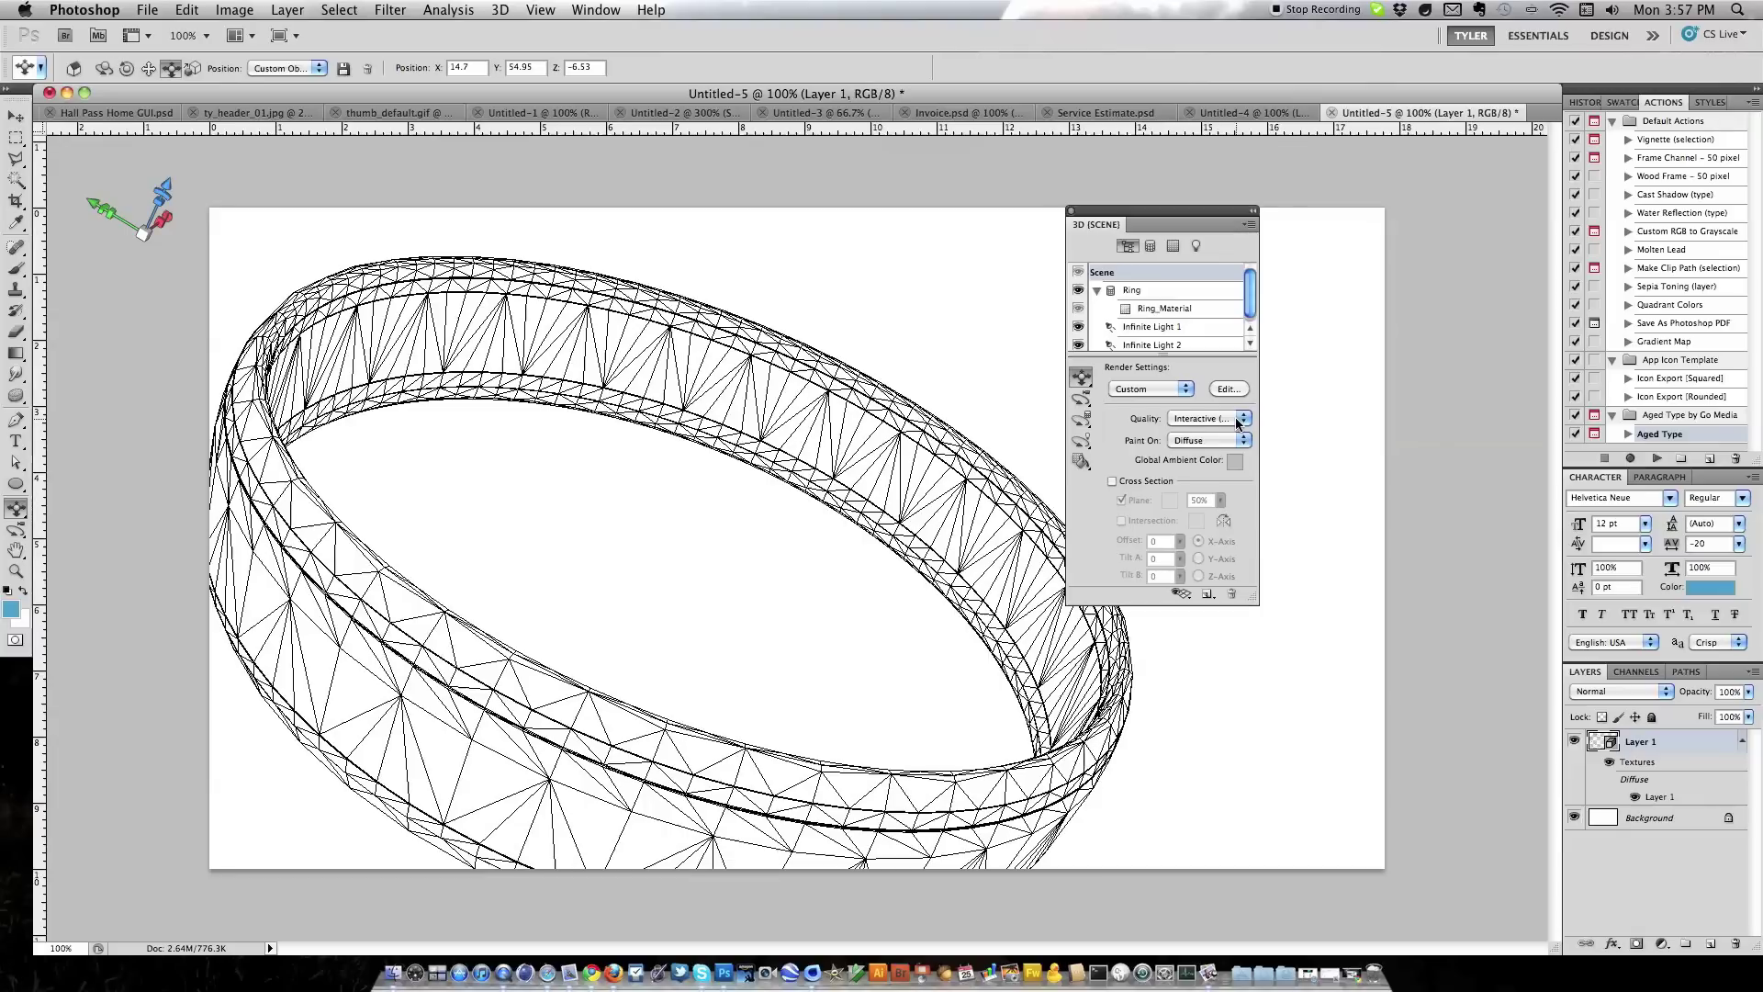
# Set 3D Scene Quality to Ray Traced Final, keeping Paint On at Diffuse
pyautogui.click(1237, 422)
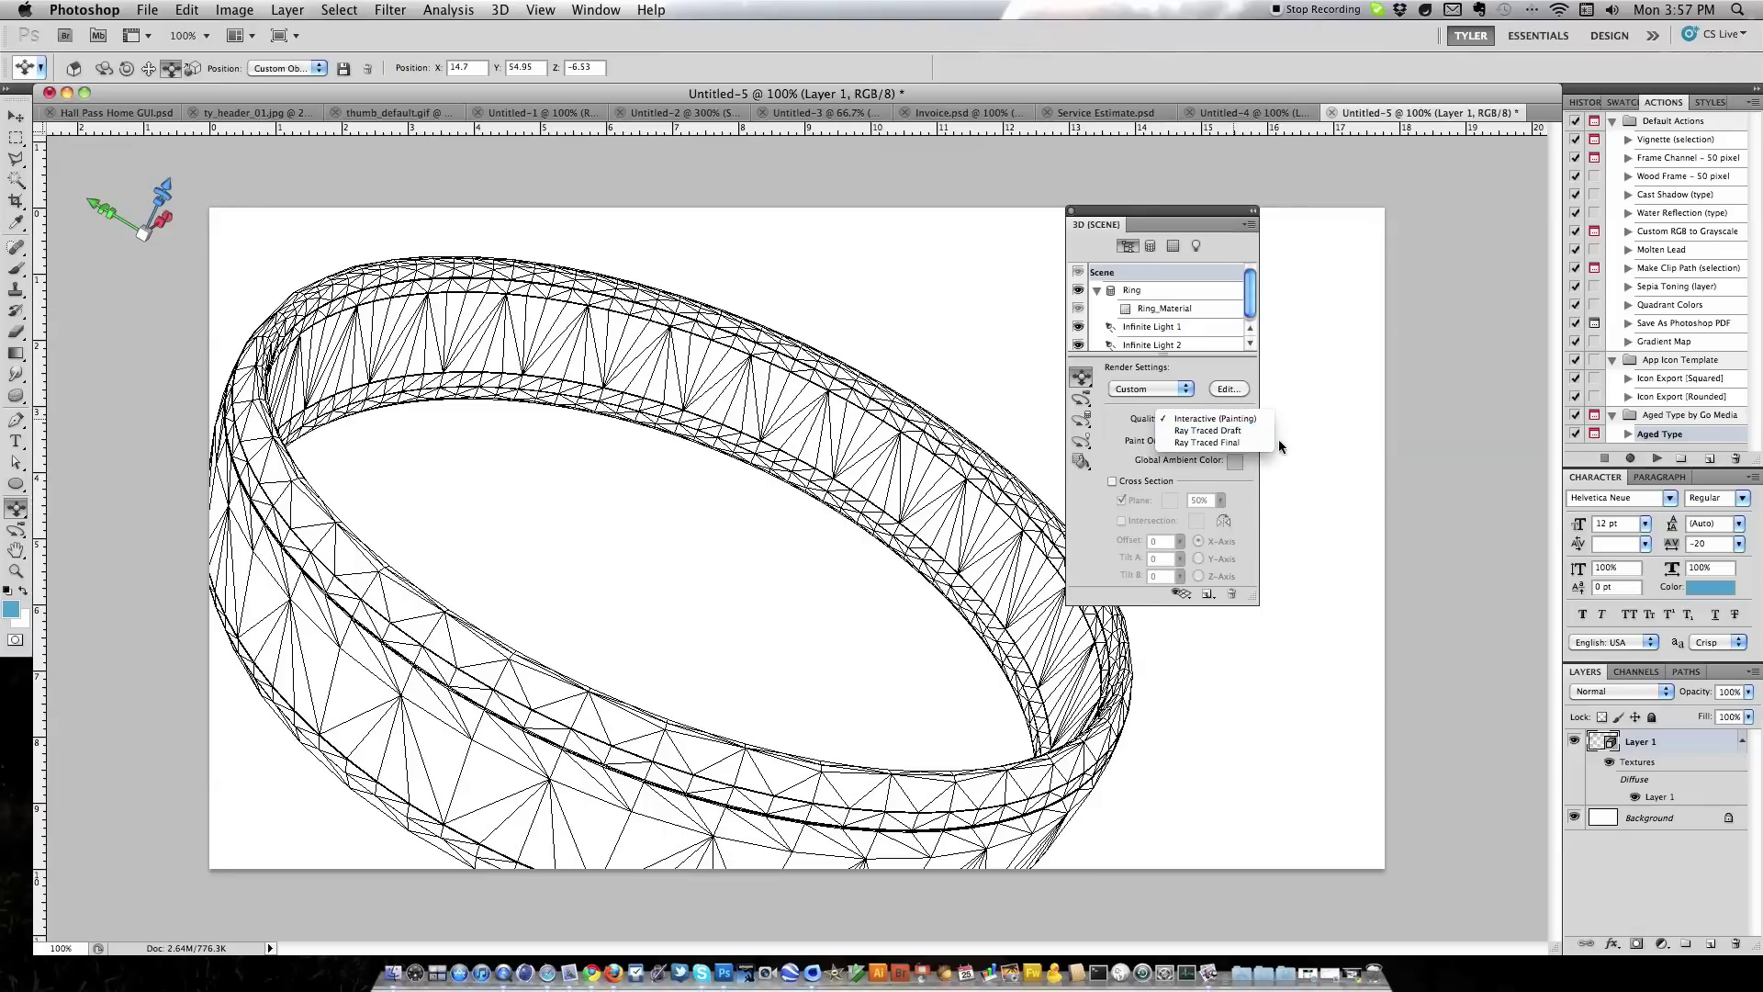
pyautogui.click(1261, 443)
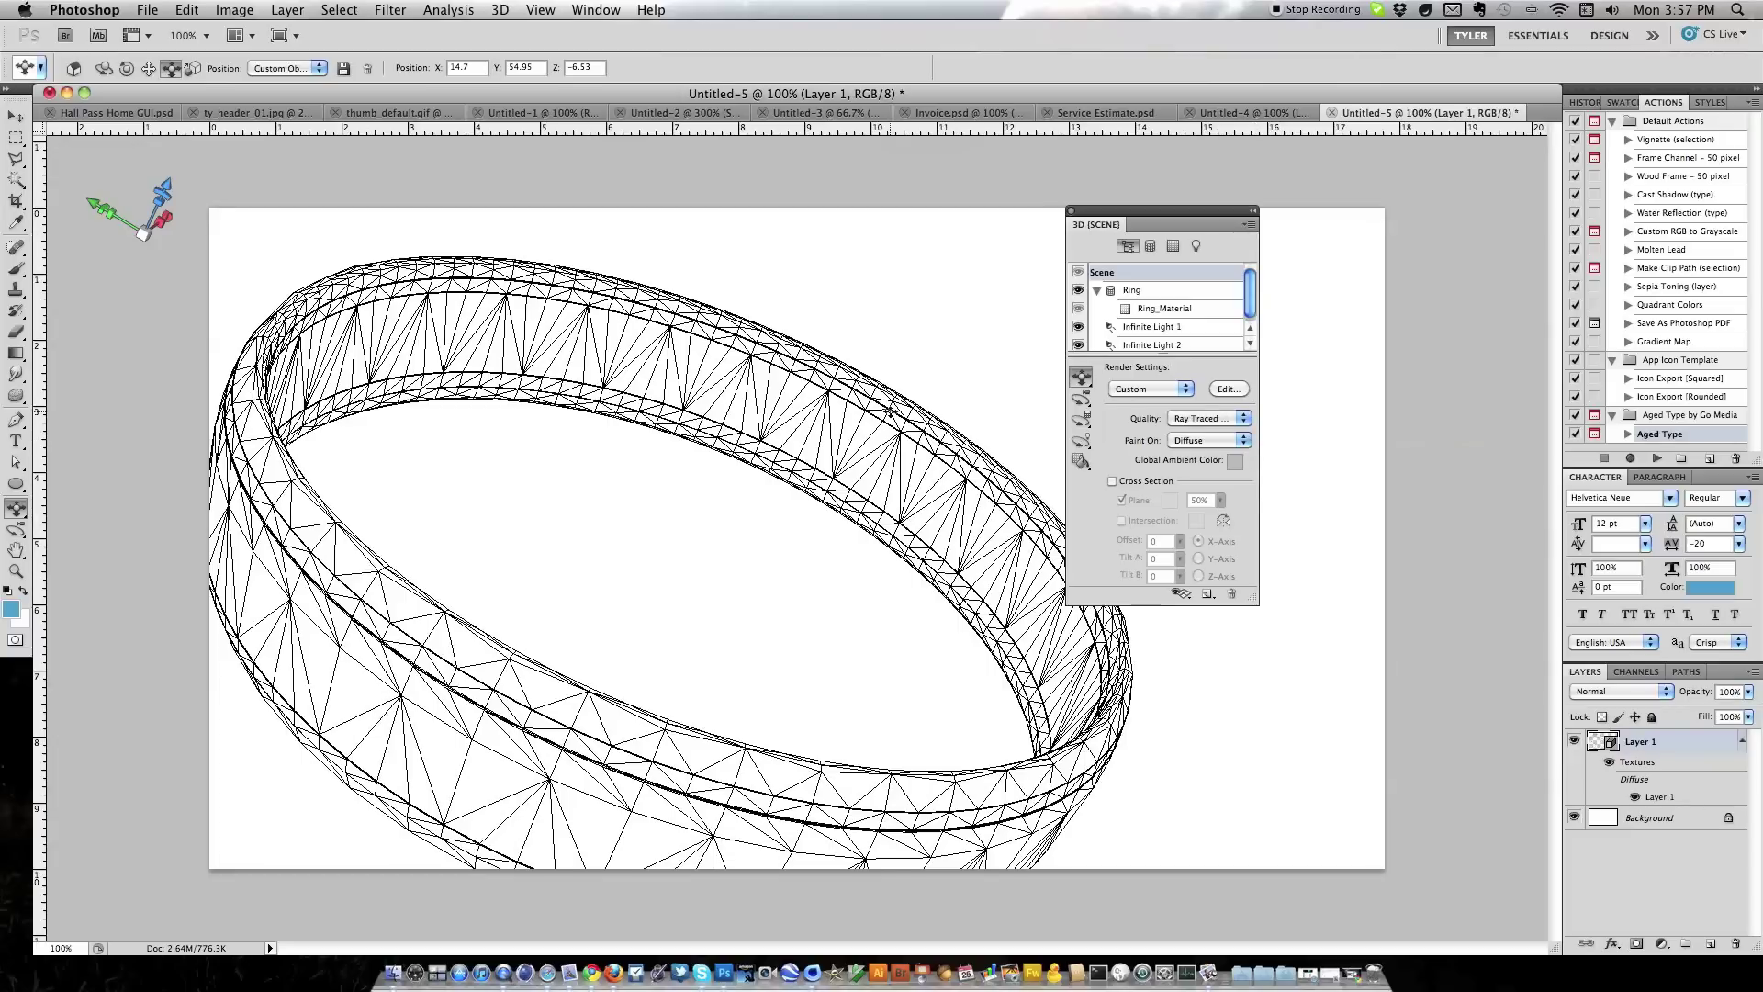
pyautogui.click(1212, 438)
pyautogui.click(1145, 427)
pyautogui.click(1749, 691)
# Lower Layer 1 opacity to 41%, enable Cross Section with its Plane hidden, and move the panel aside
pyautogui.moveTo(1751, 710); pyautogui.dragTo(1689, 711)
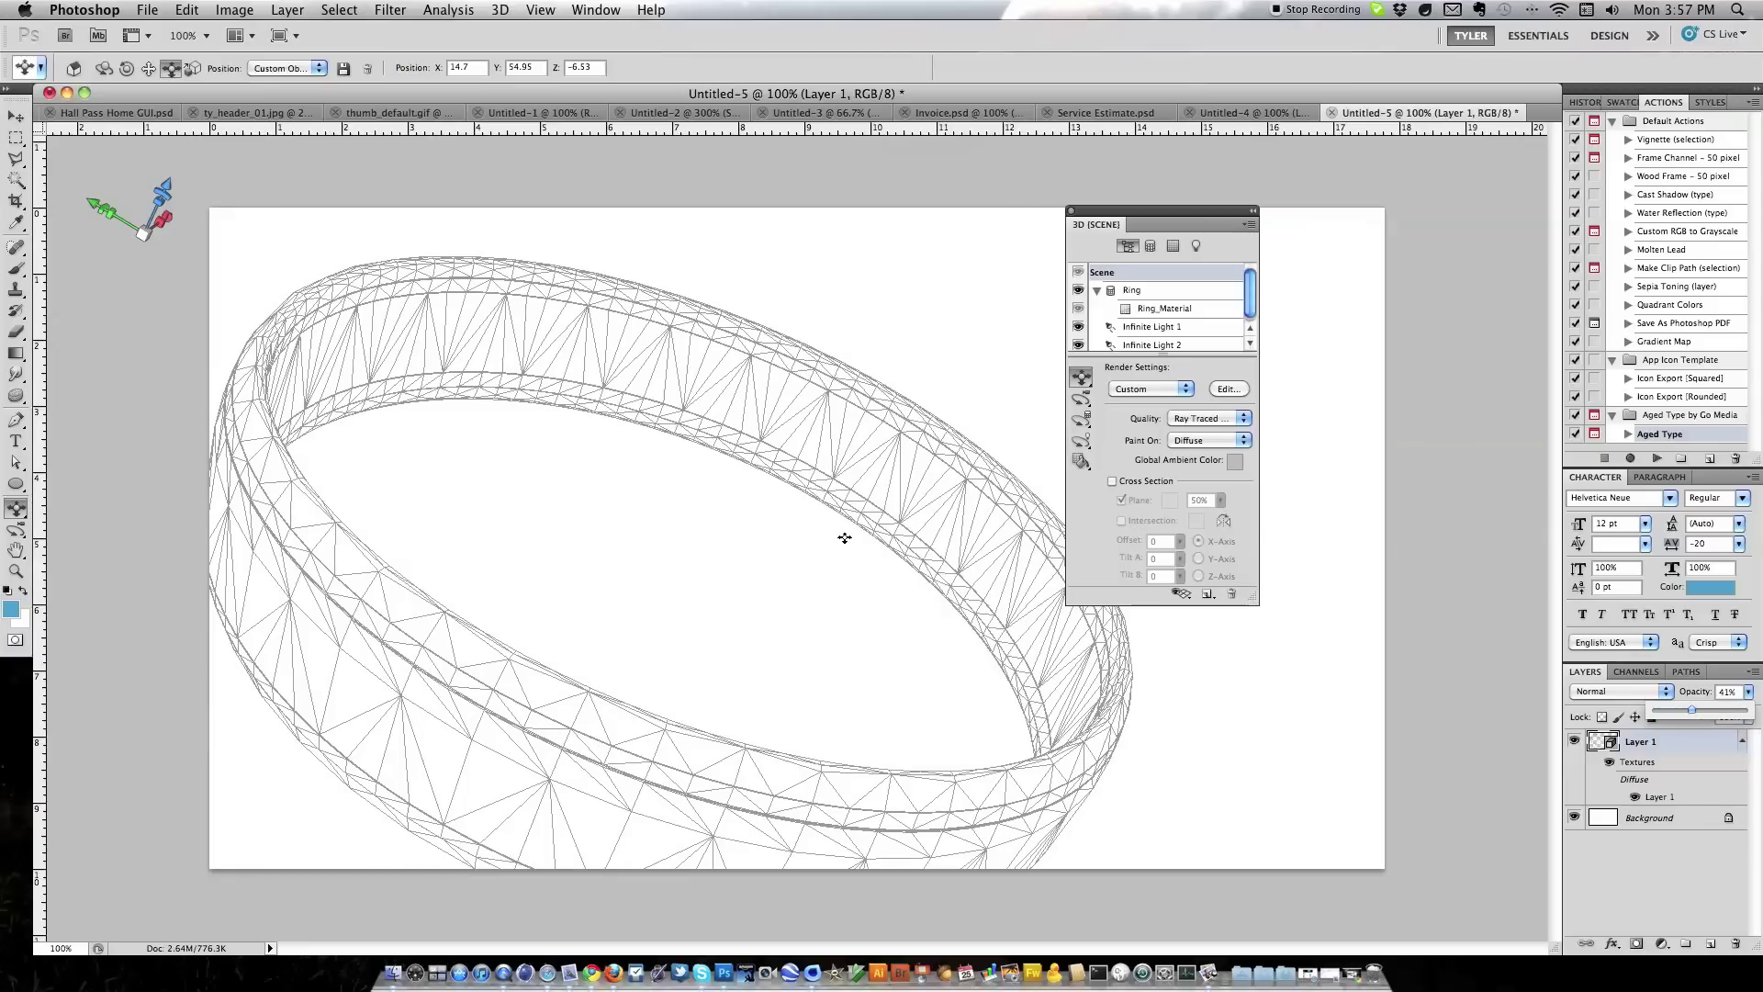
pyautogui.click(1112, 483)
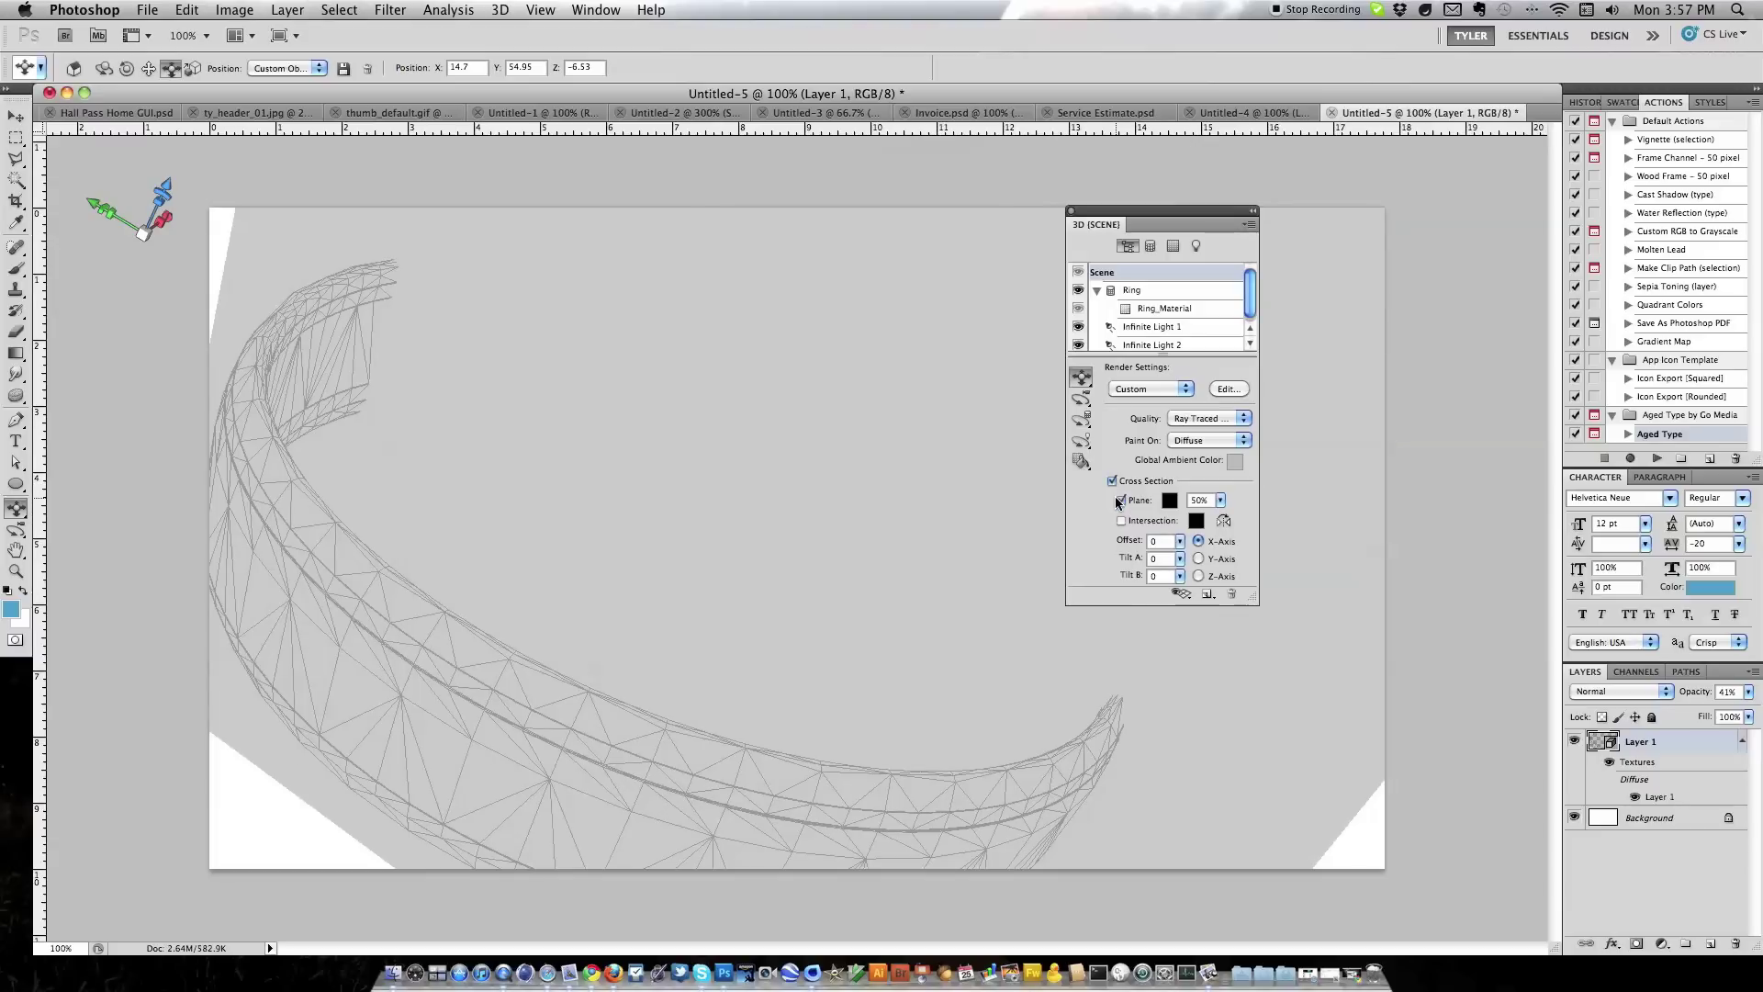
pyautogui.click(1121, 500)
pyautogui.click(1120, 501)
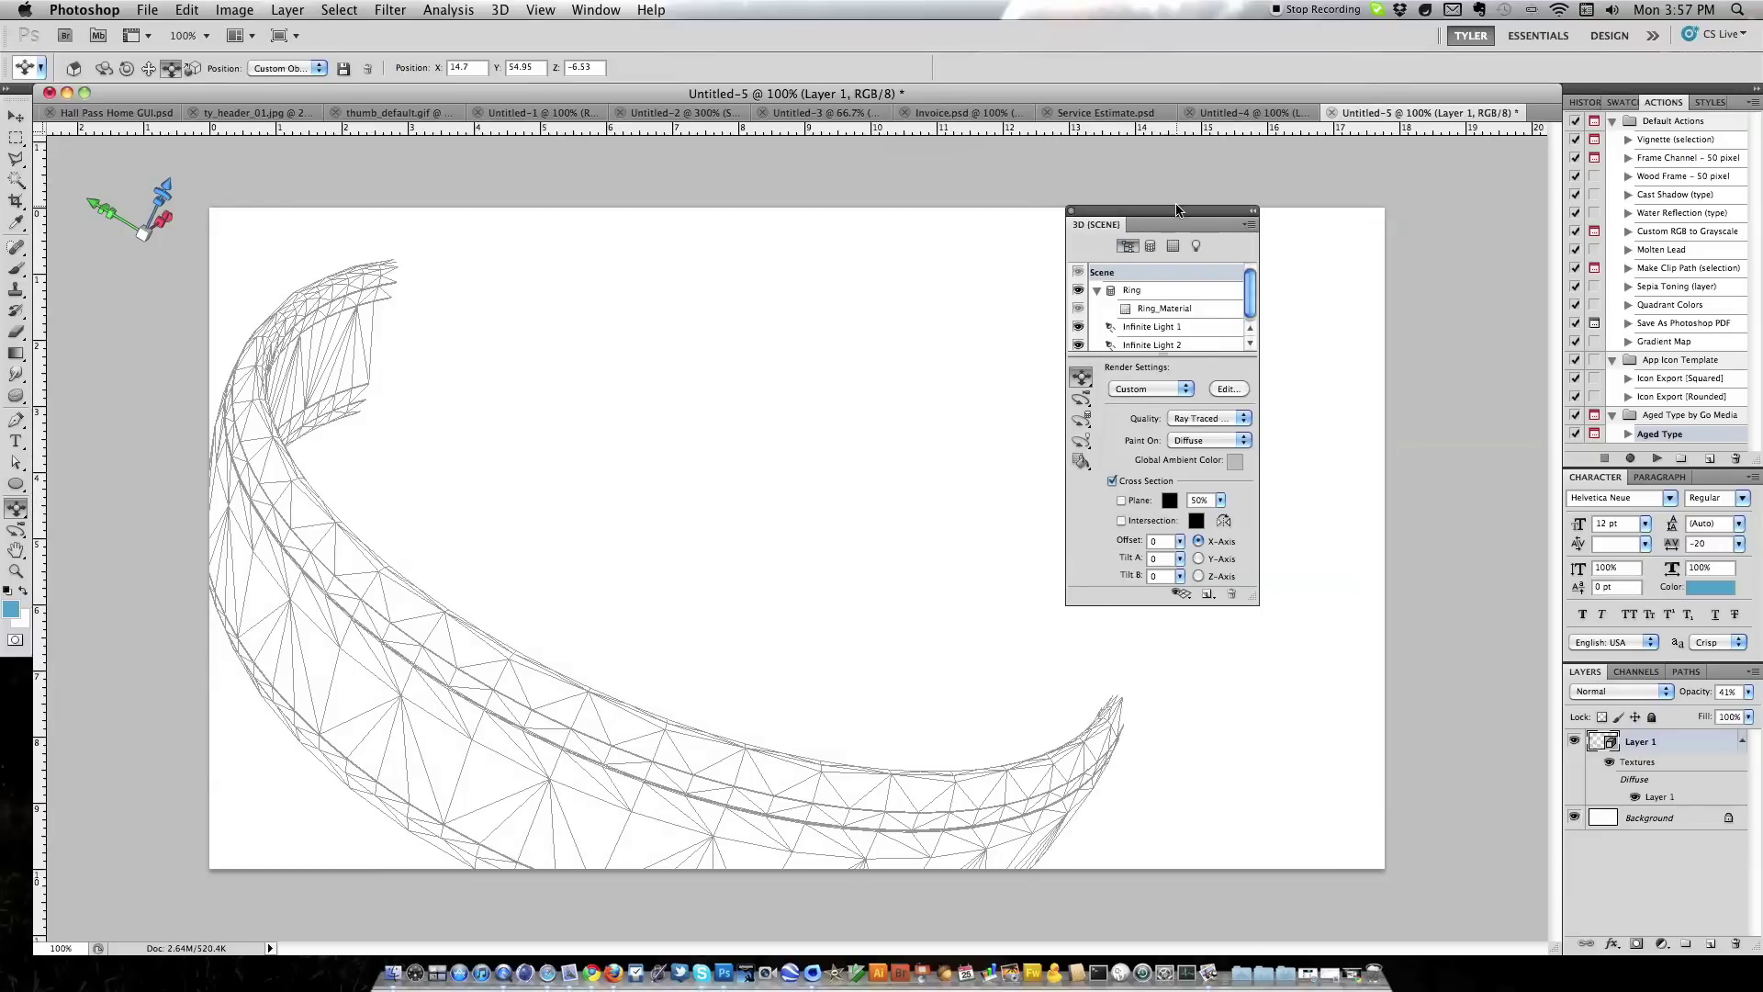
pyautogui.moveTo(1148, 210); pyautogui.dragTo(1261, 193)
# Rotate the sliced ring with the 3D Object Rotate tool and set the cross-section offset to +77
pyautogui.click(17, 508)
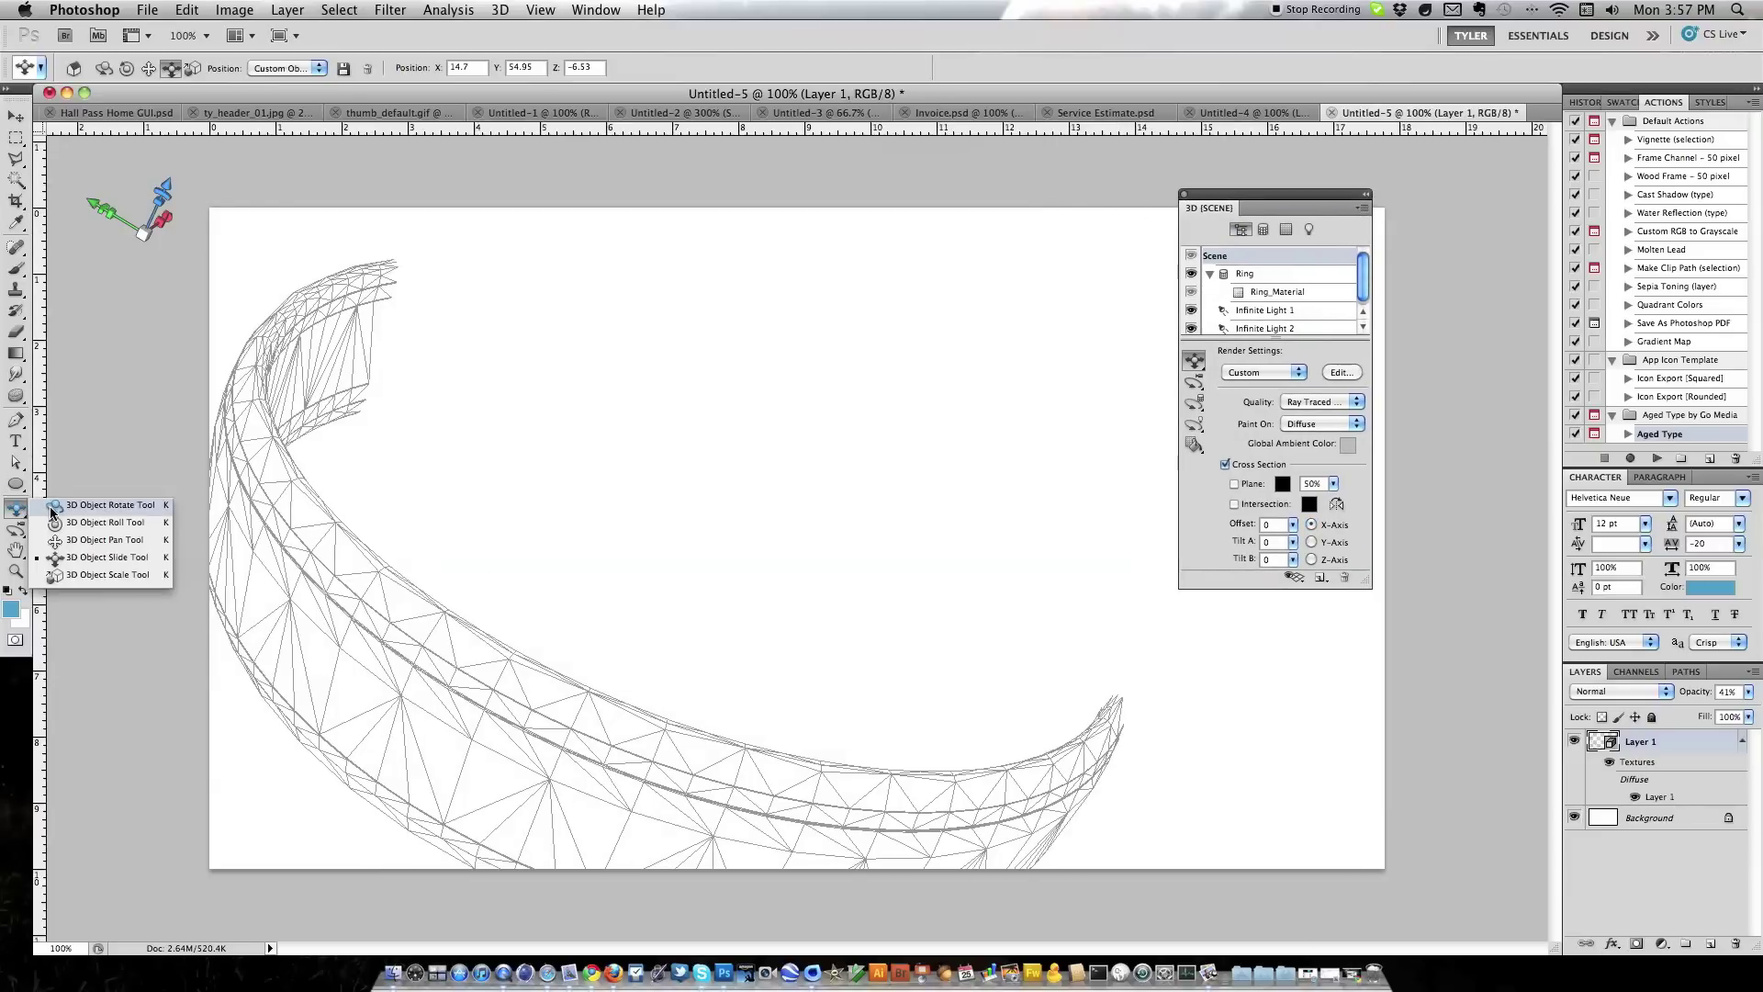
pyautogui.click(51, 508)
pyautogui.moveTo(650, 415); pyautogui.dragTo(837, 464)
pyautogui.moveTo(1252, 531); pyautogui.dragTo(1318, 530)
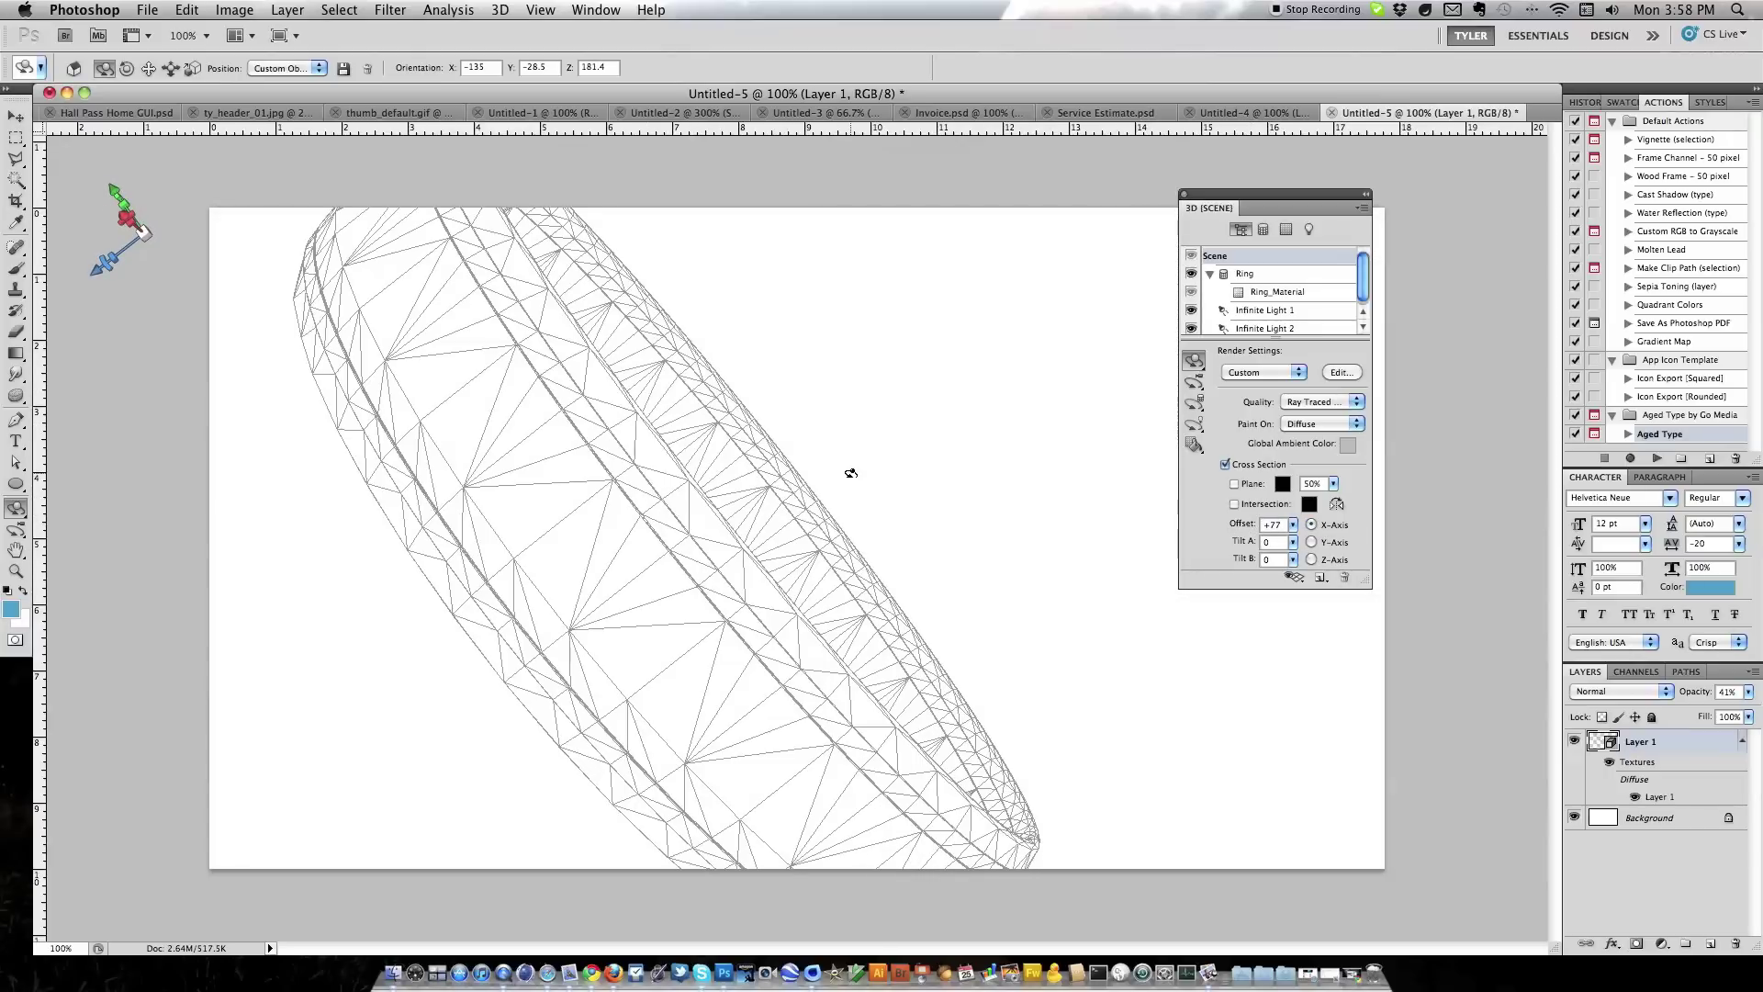
# Rotate the wireframe ring to X -152.8, Y -31.9, Z 228.3 so its inner band shows
pyautogui.moveTo(851, 473); pyautogui.dragTo(614, 451)
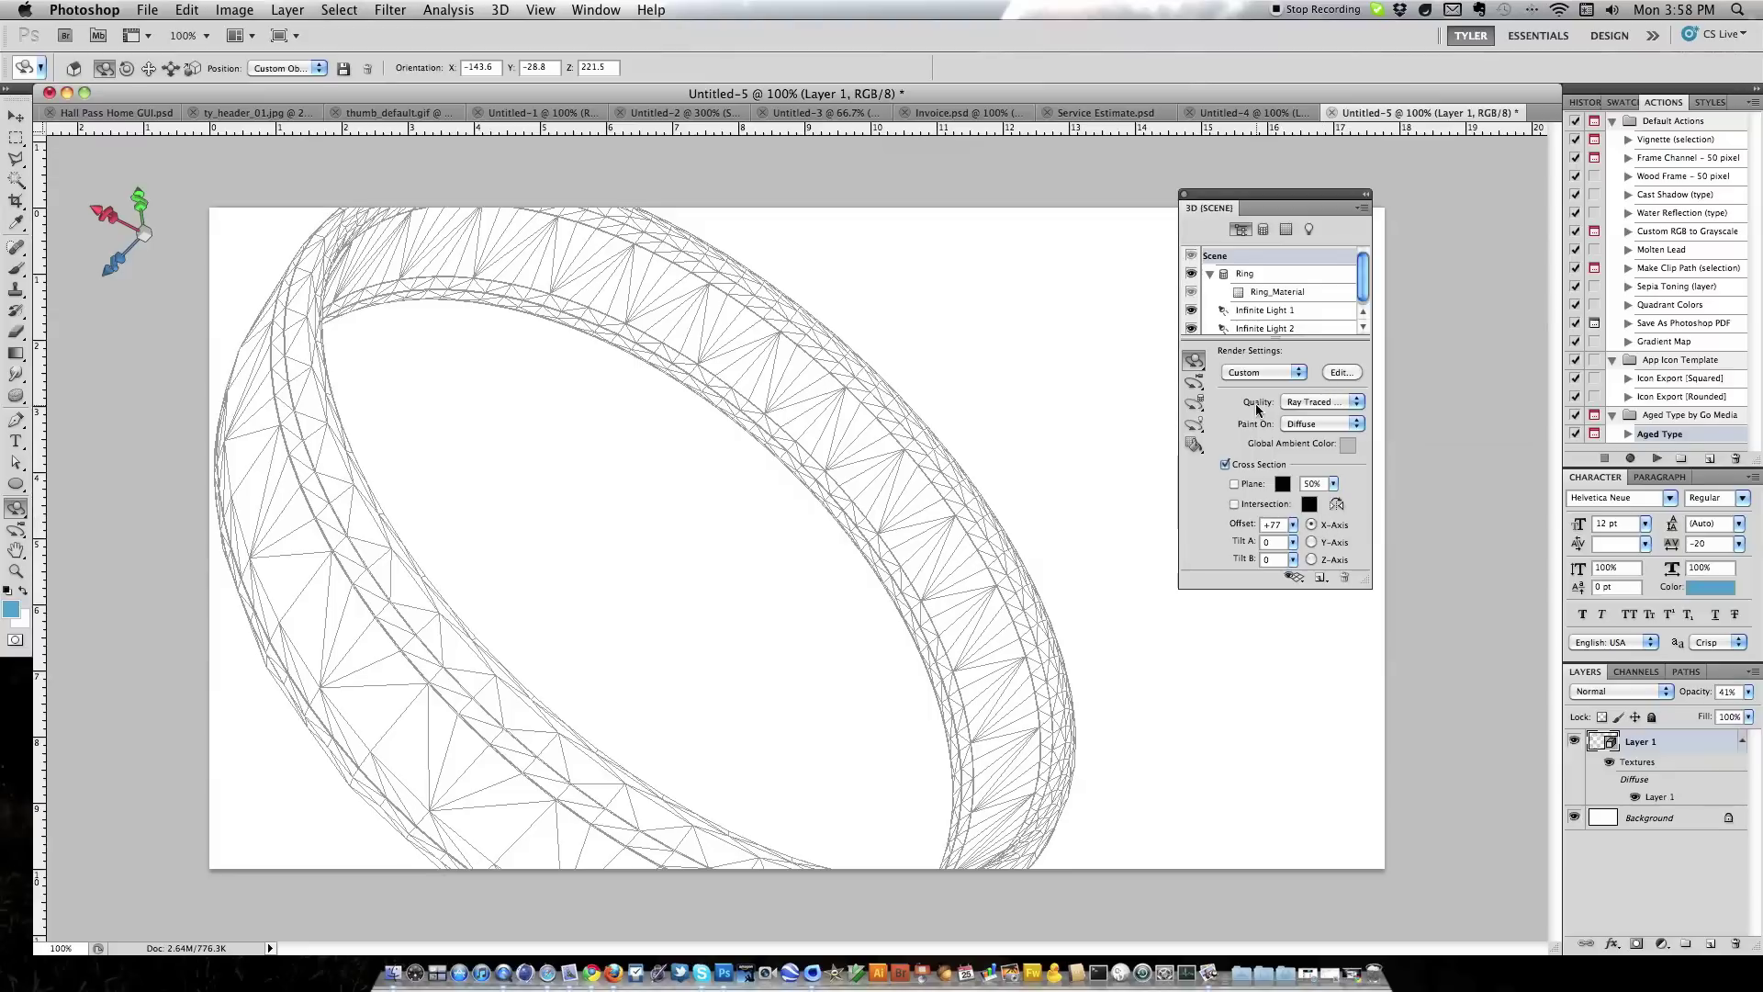
pyautogui.moveTo(599, 551); pyautogui.dragTo(628, 521)
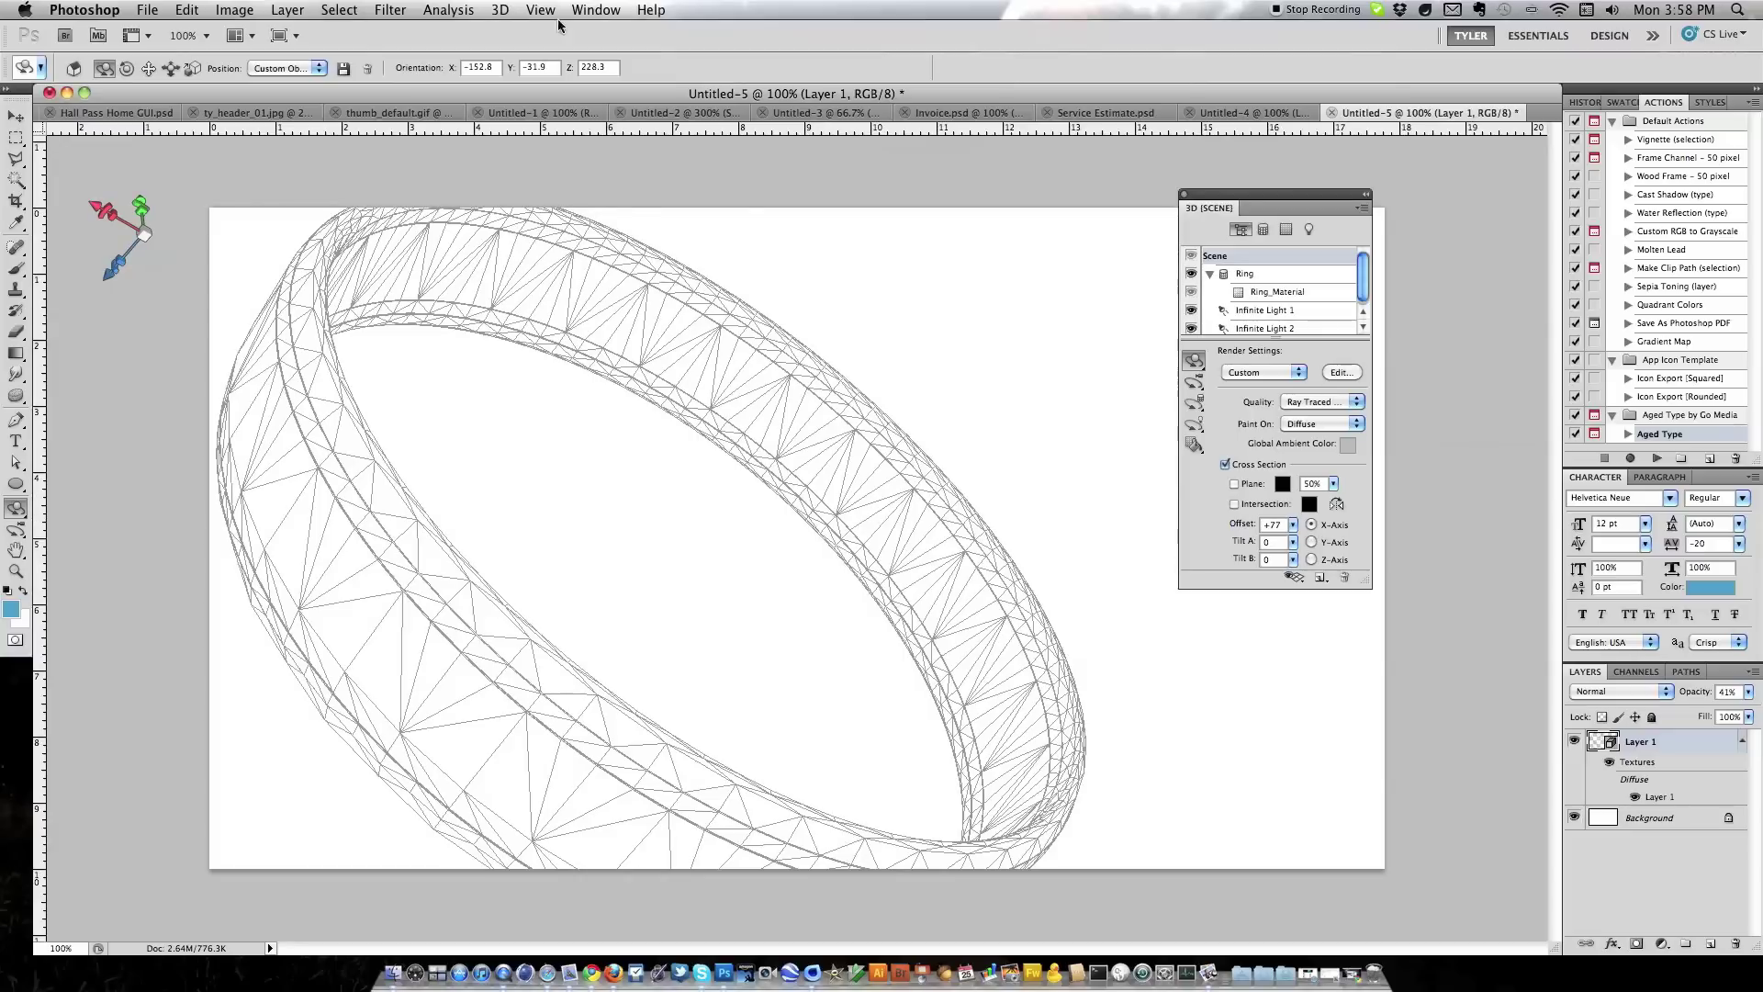
pyautogui.click(596, 9)
# Show the Animation timeline, expand Layer 1 and start keyframing 3D Cross Section
pyautogui.click(658, 174)
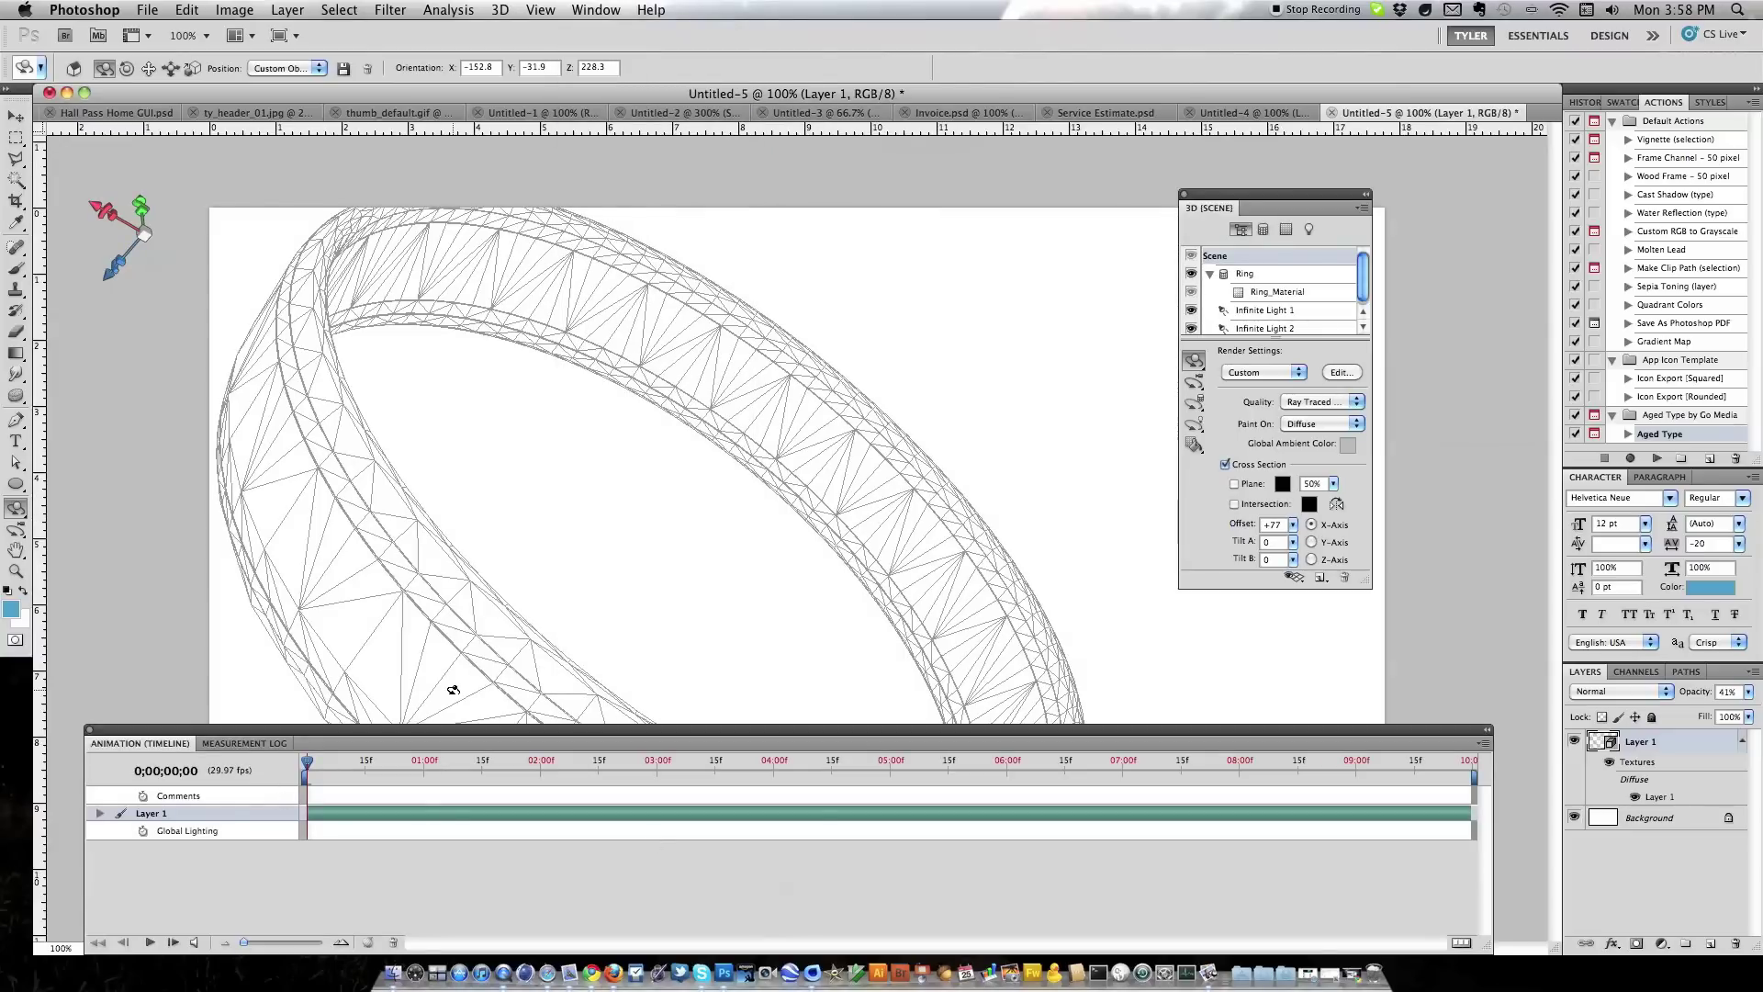
pyautogui.click(98, 814)
pyautogui.scroll(-1, 102, 816)
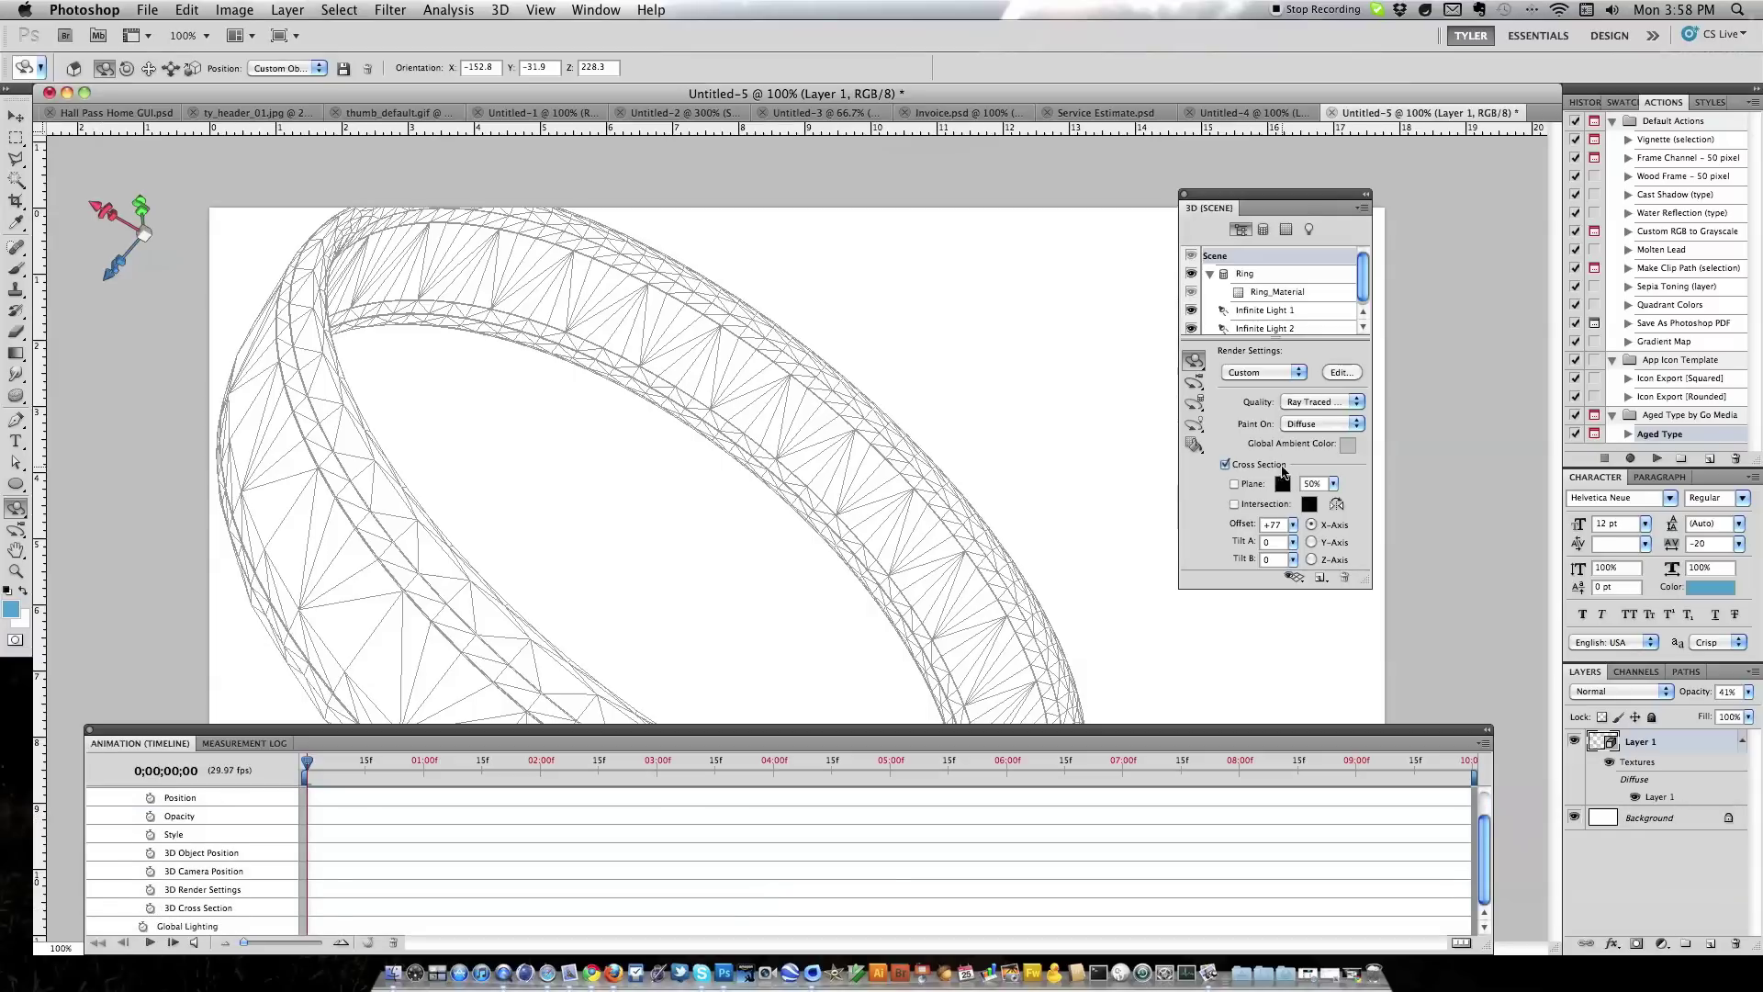
pyautogui.click(149, 908)
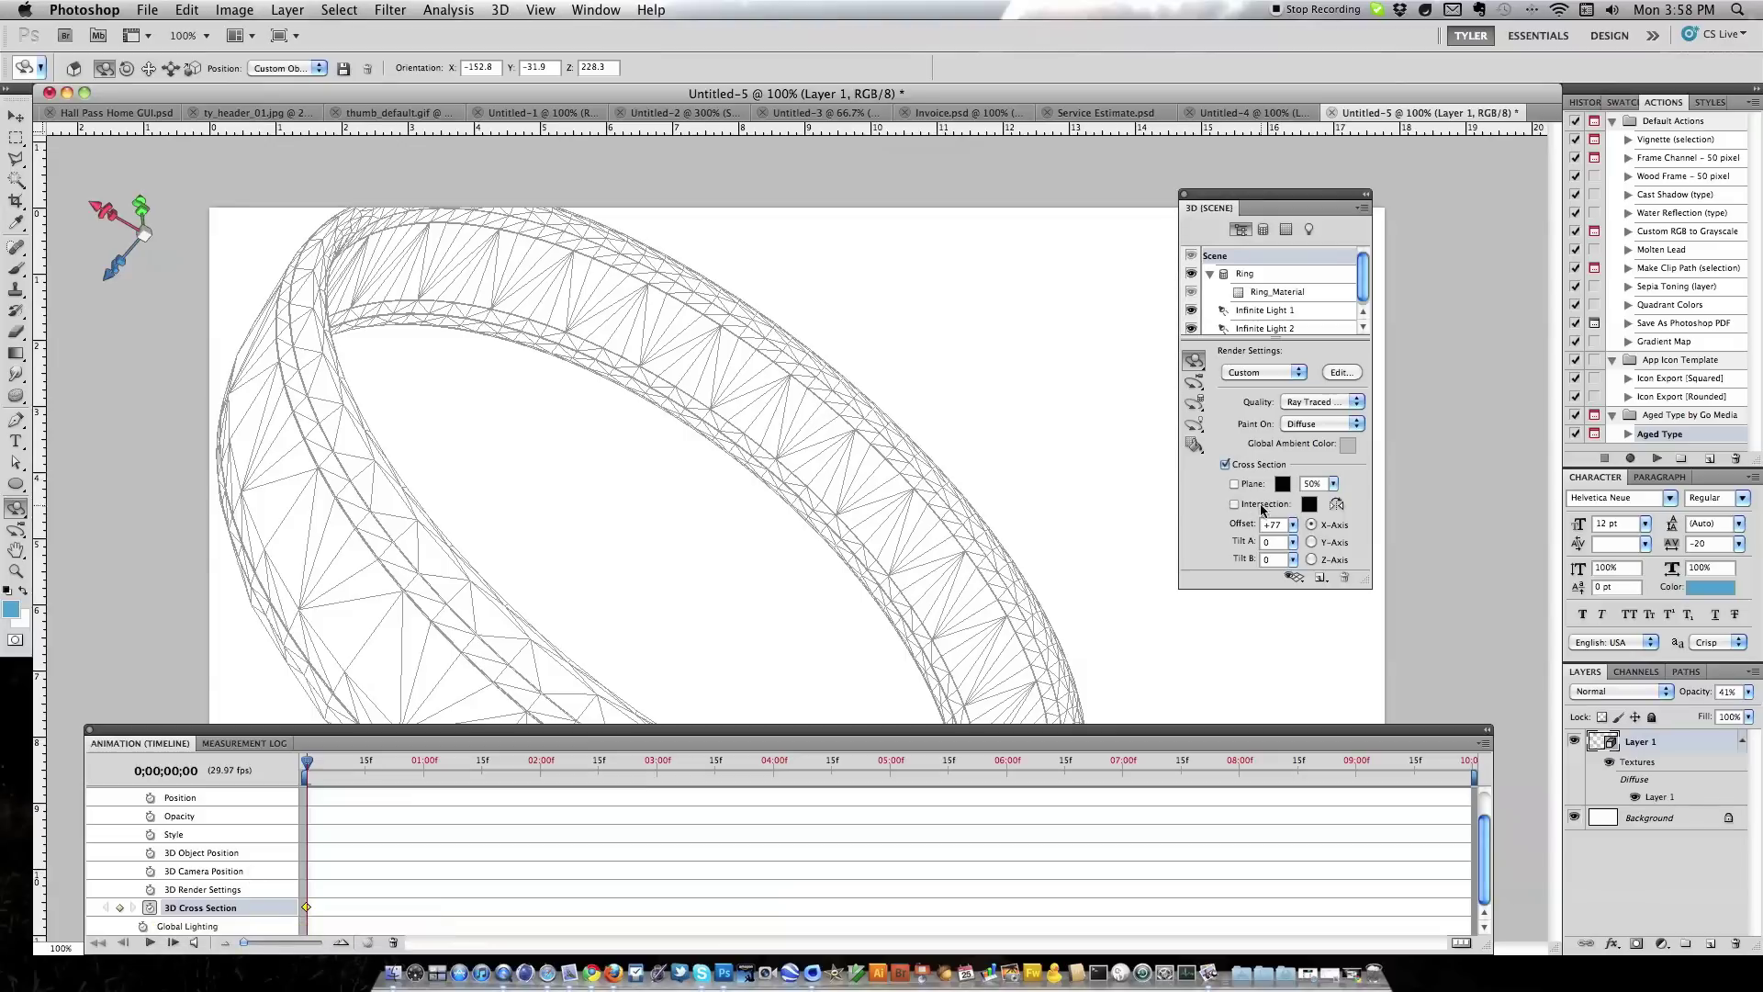
# Key the cross-section offset at -100 at 0 seconds and +100 at 3 seconds
pyautogui.moveTo(1251, 524); pyautogui.dragTo(1082, 530)
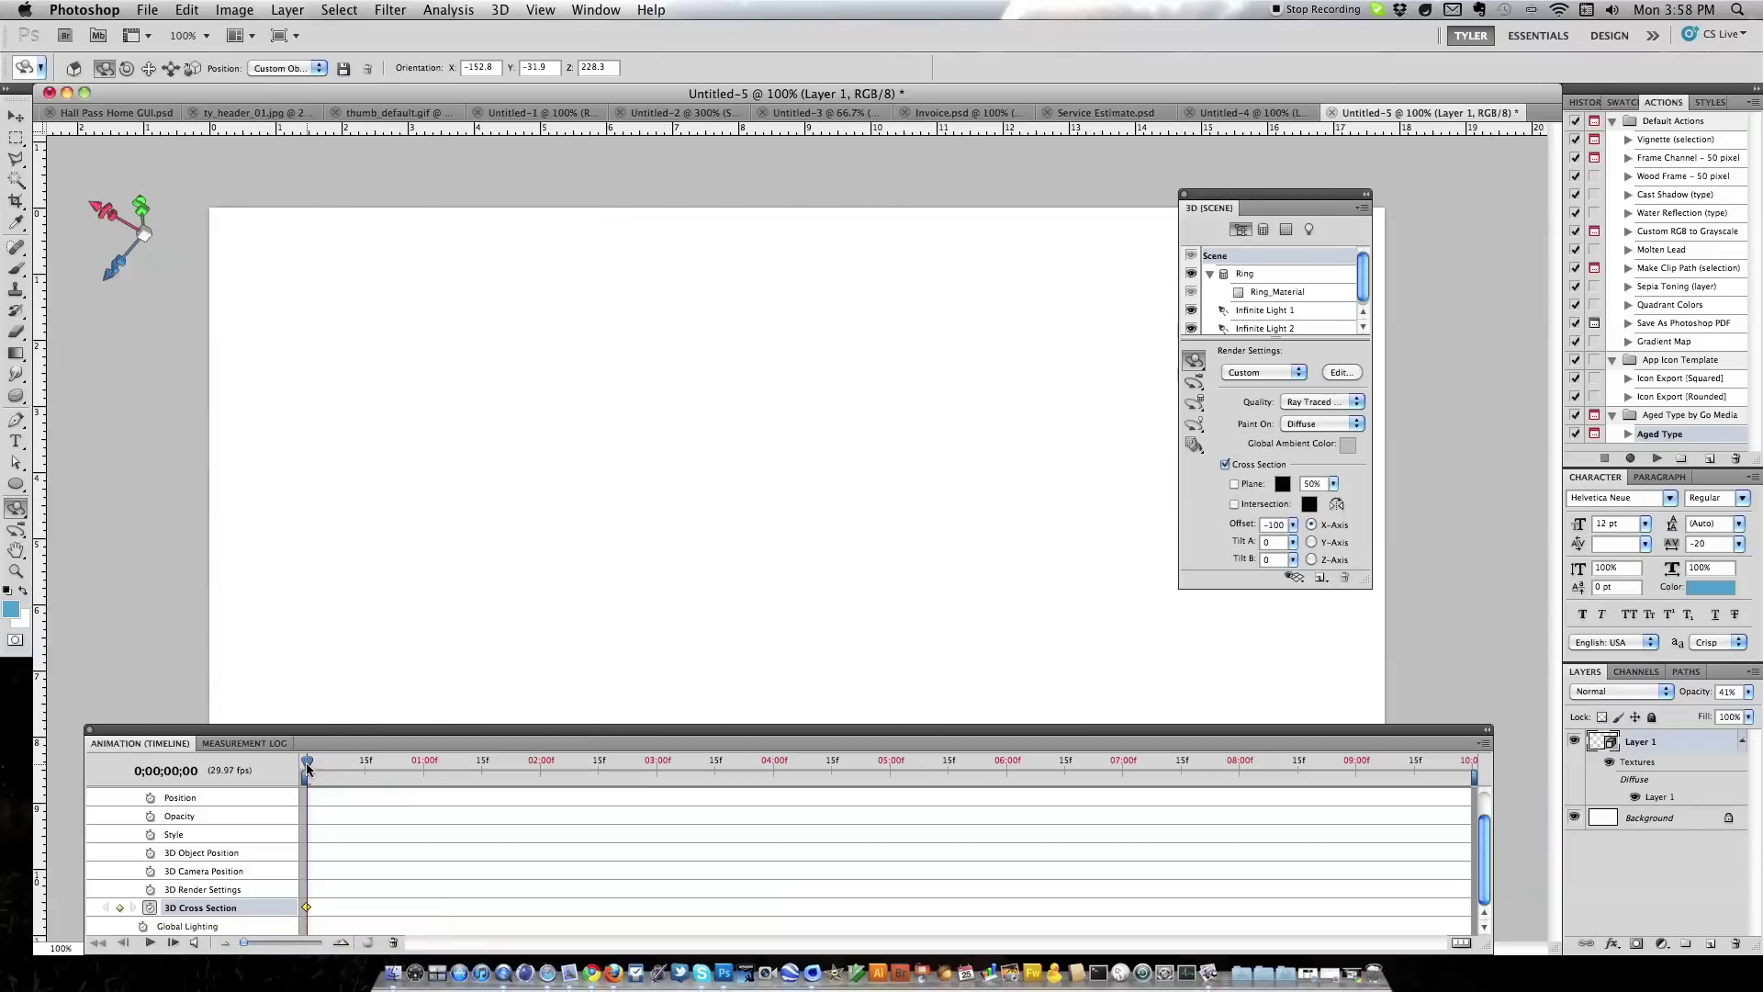
pyautogui.moveTo(306, 769); pyautogui.dragTo(658, 765)
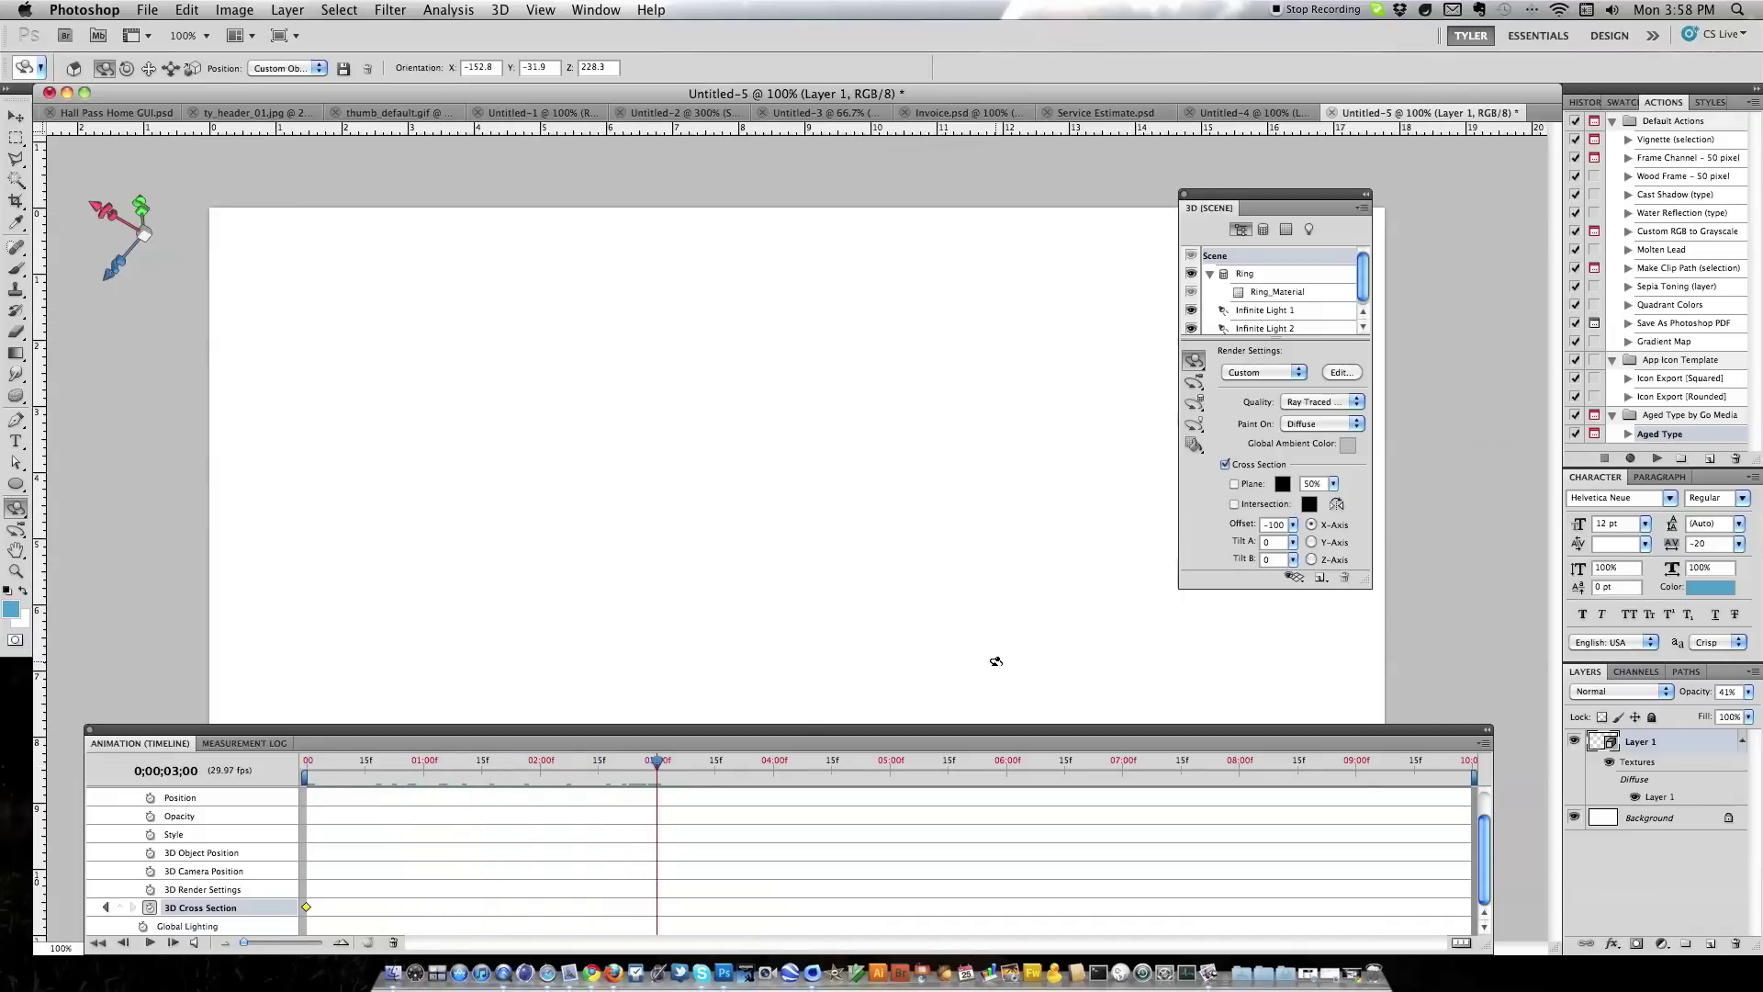
pyautogui.moveTo(1249, 525); pyautogui.dragTo(1440, 528)
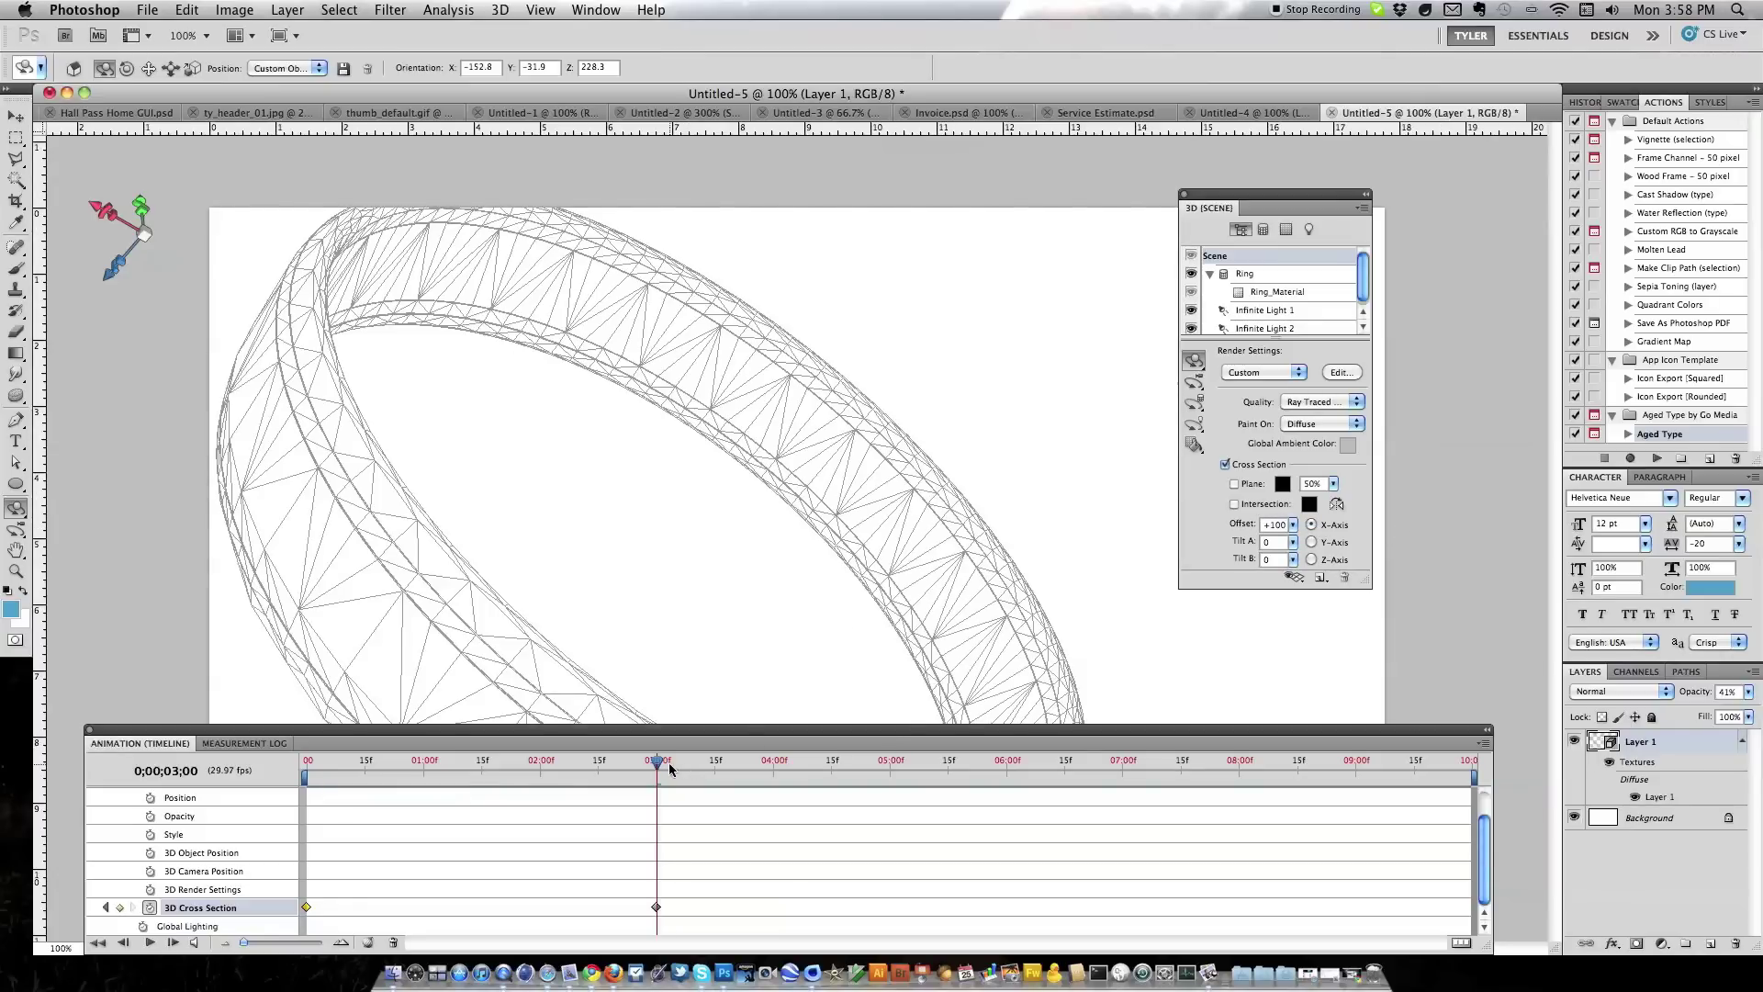
# Step back to 2 seconds and reposition the timeline panel to show more rows
pyautogui.moveTo(658, 762); pyautogui.dragTo(540, 763)
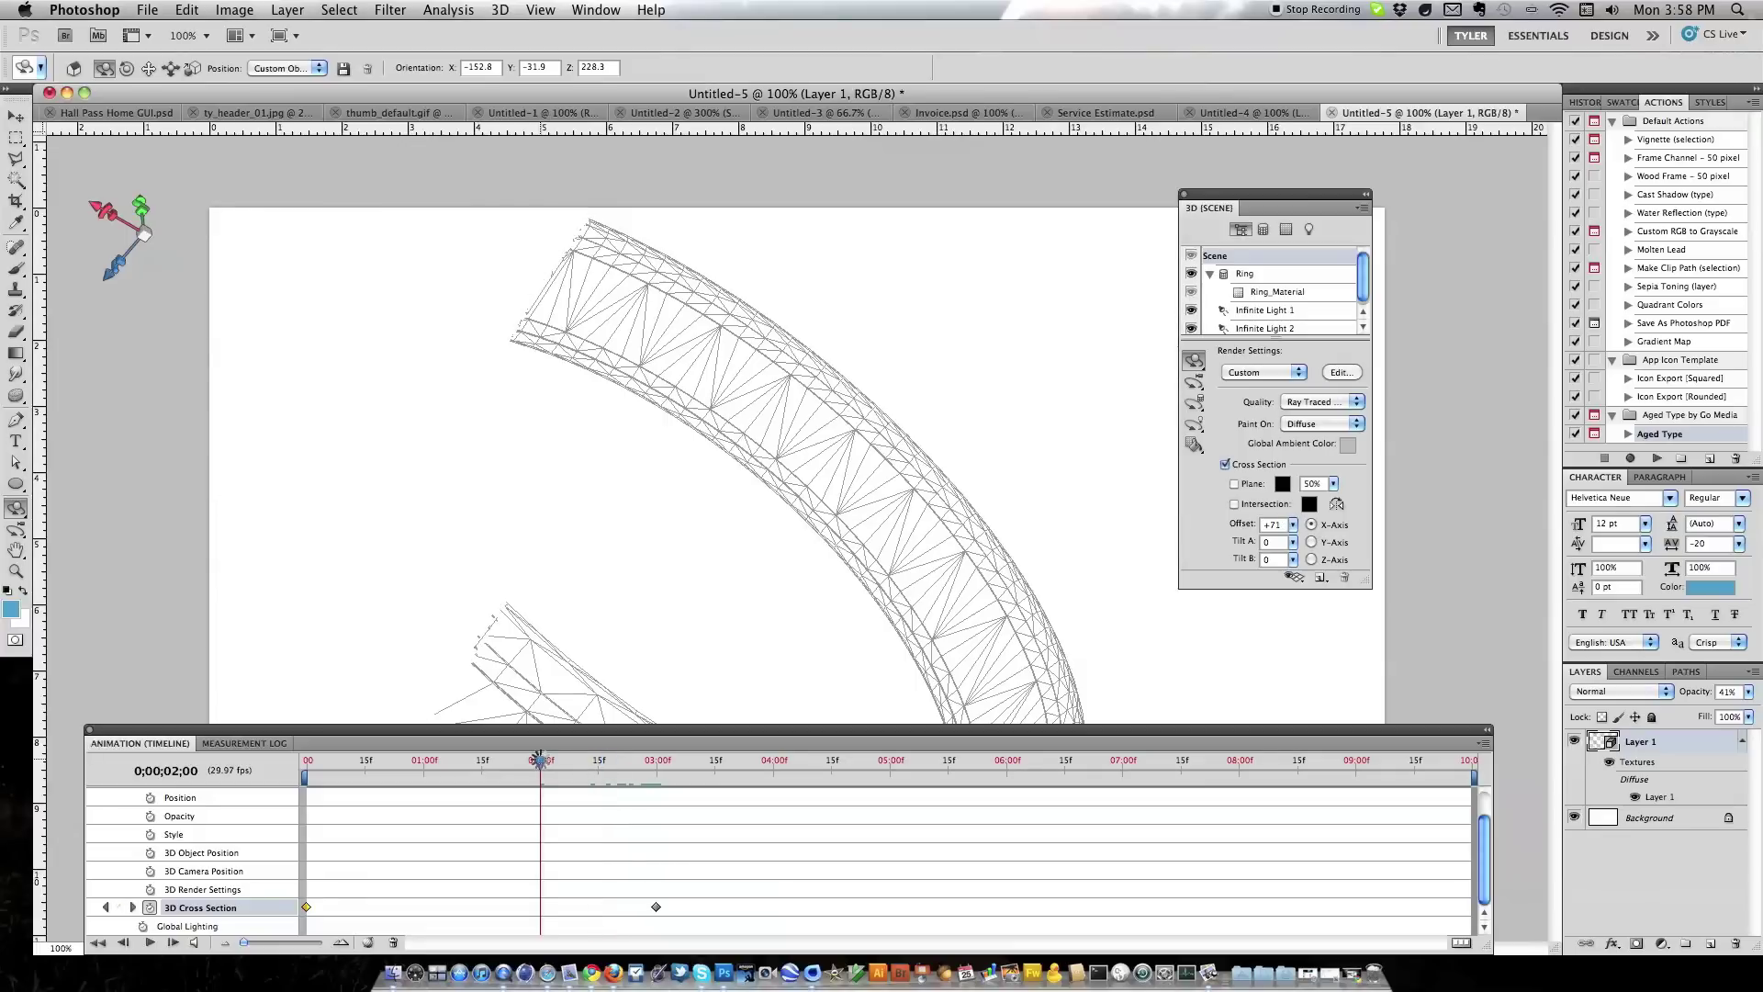
pyautogui.moveTo(689, 731); pyautogui.dragTo(1048, 850)
pyautogui.moveTo(1022, 861); pyautogui.dragTo(655, 756)
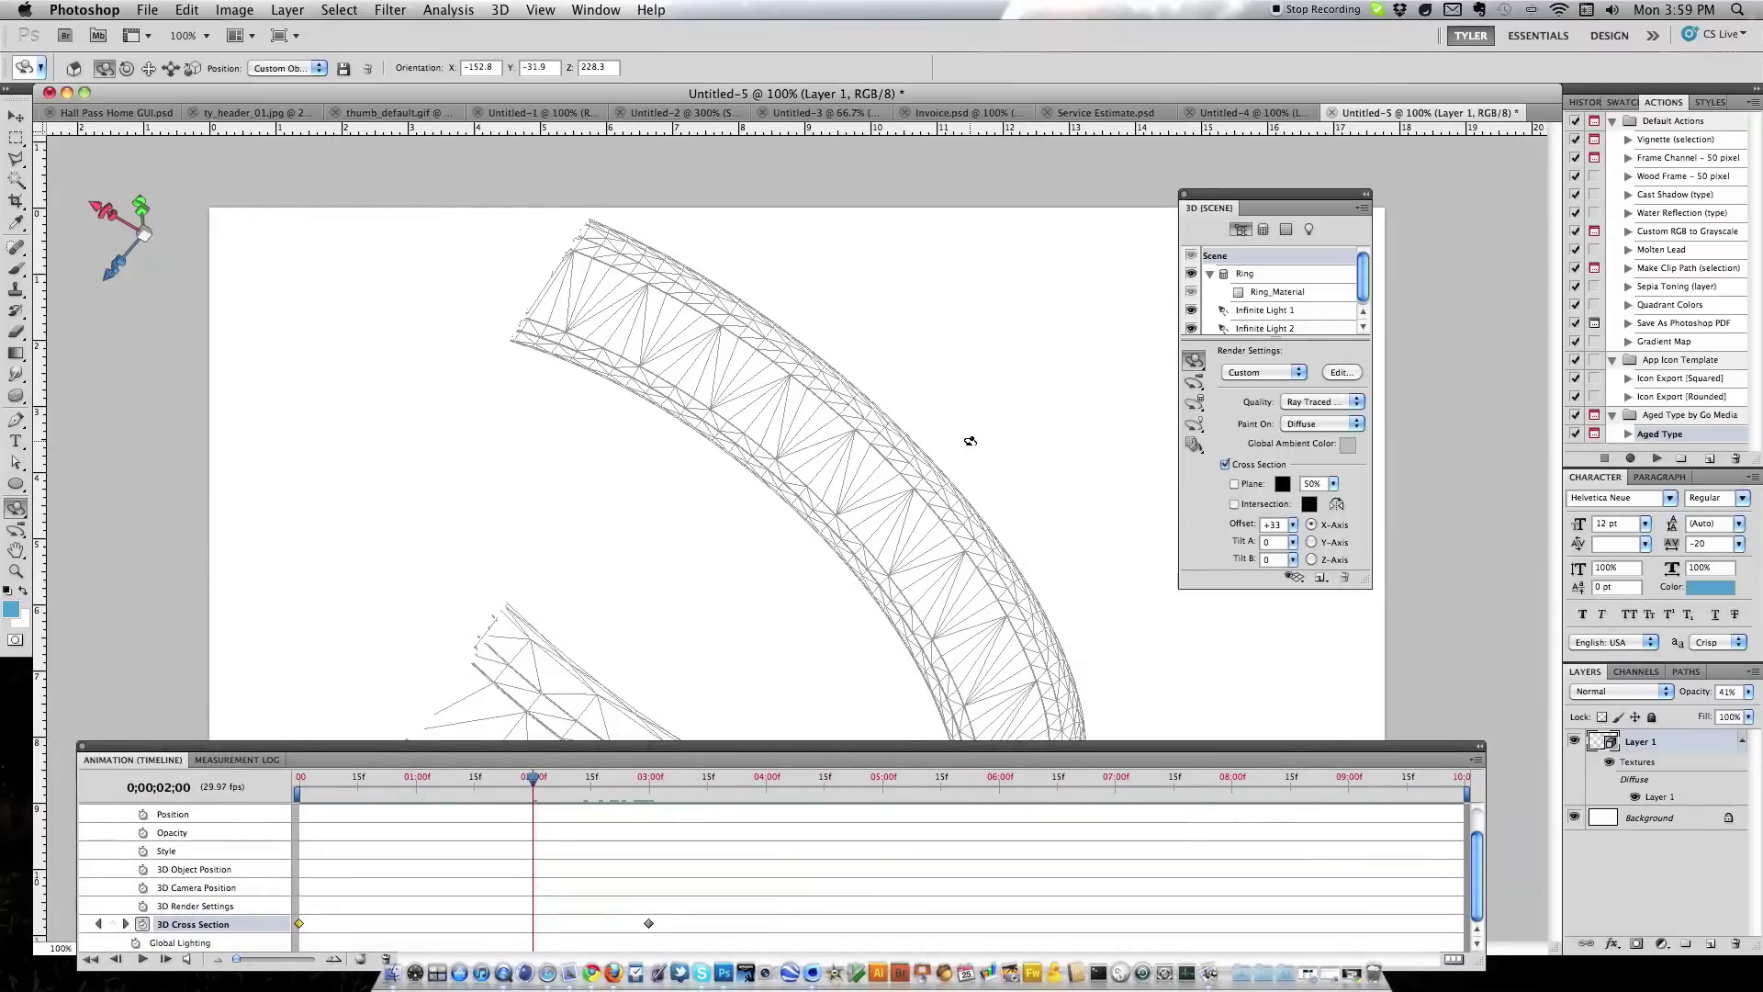
# At 2 seconds, raise cross-section Tilt A to +27, trying the Y axis before returning to X
pyautogui.moveTo(1244, 542); pyautogui.dragTo(1305, 545)
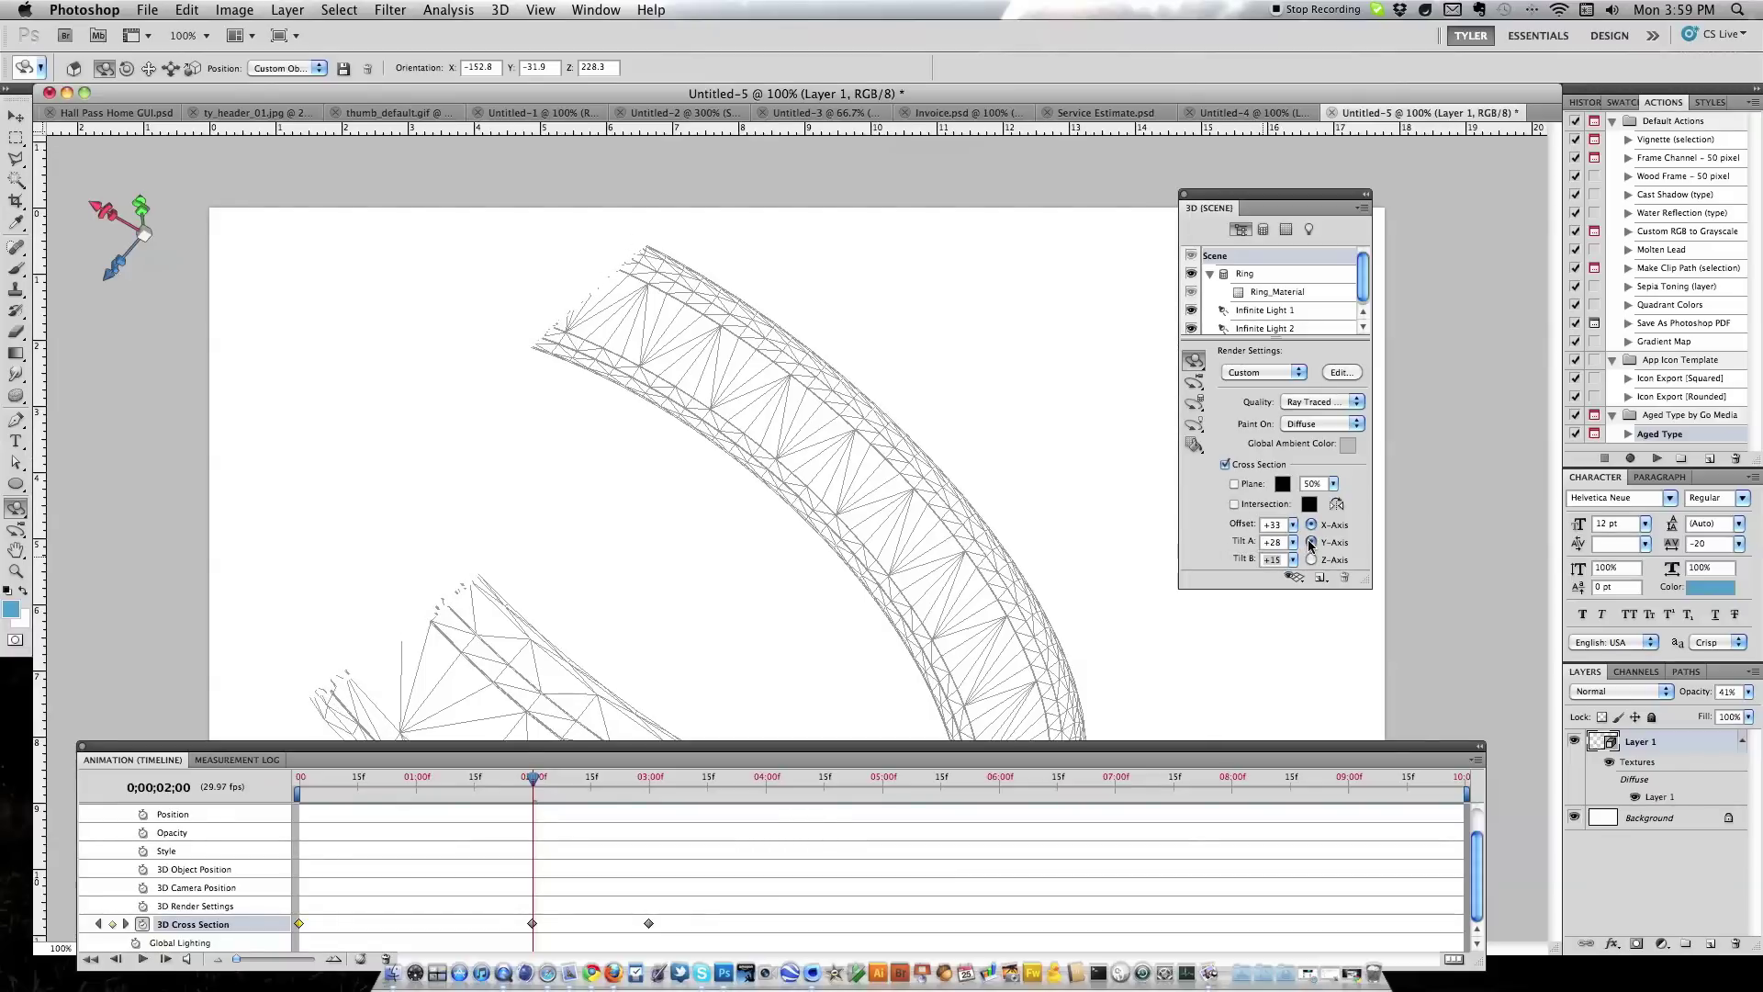
pyautogui.click(1312, 542)
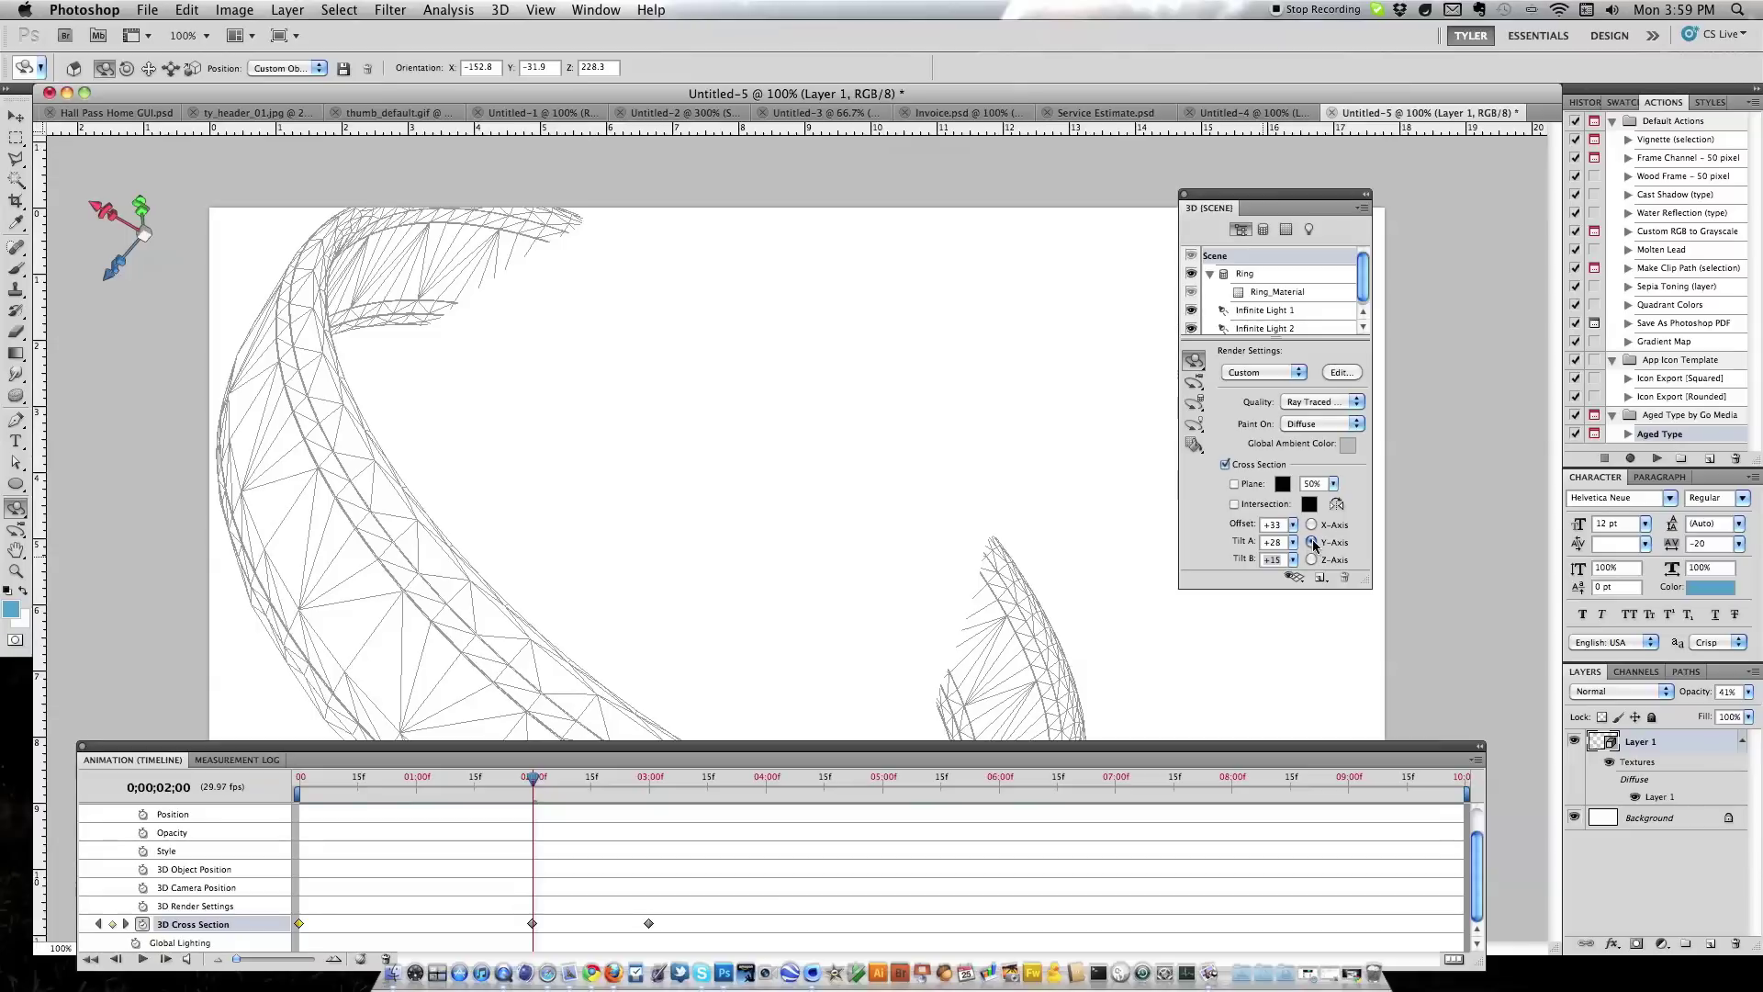
pyautogui.click(1312, 527)
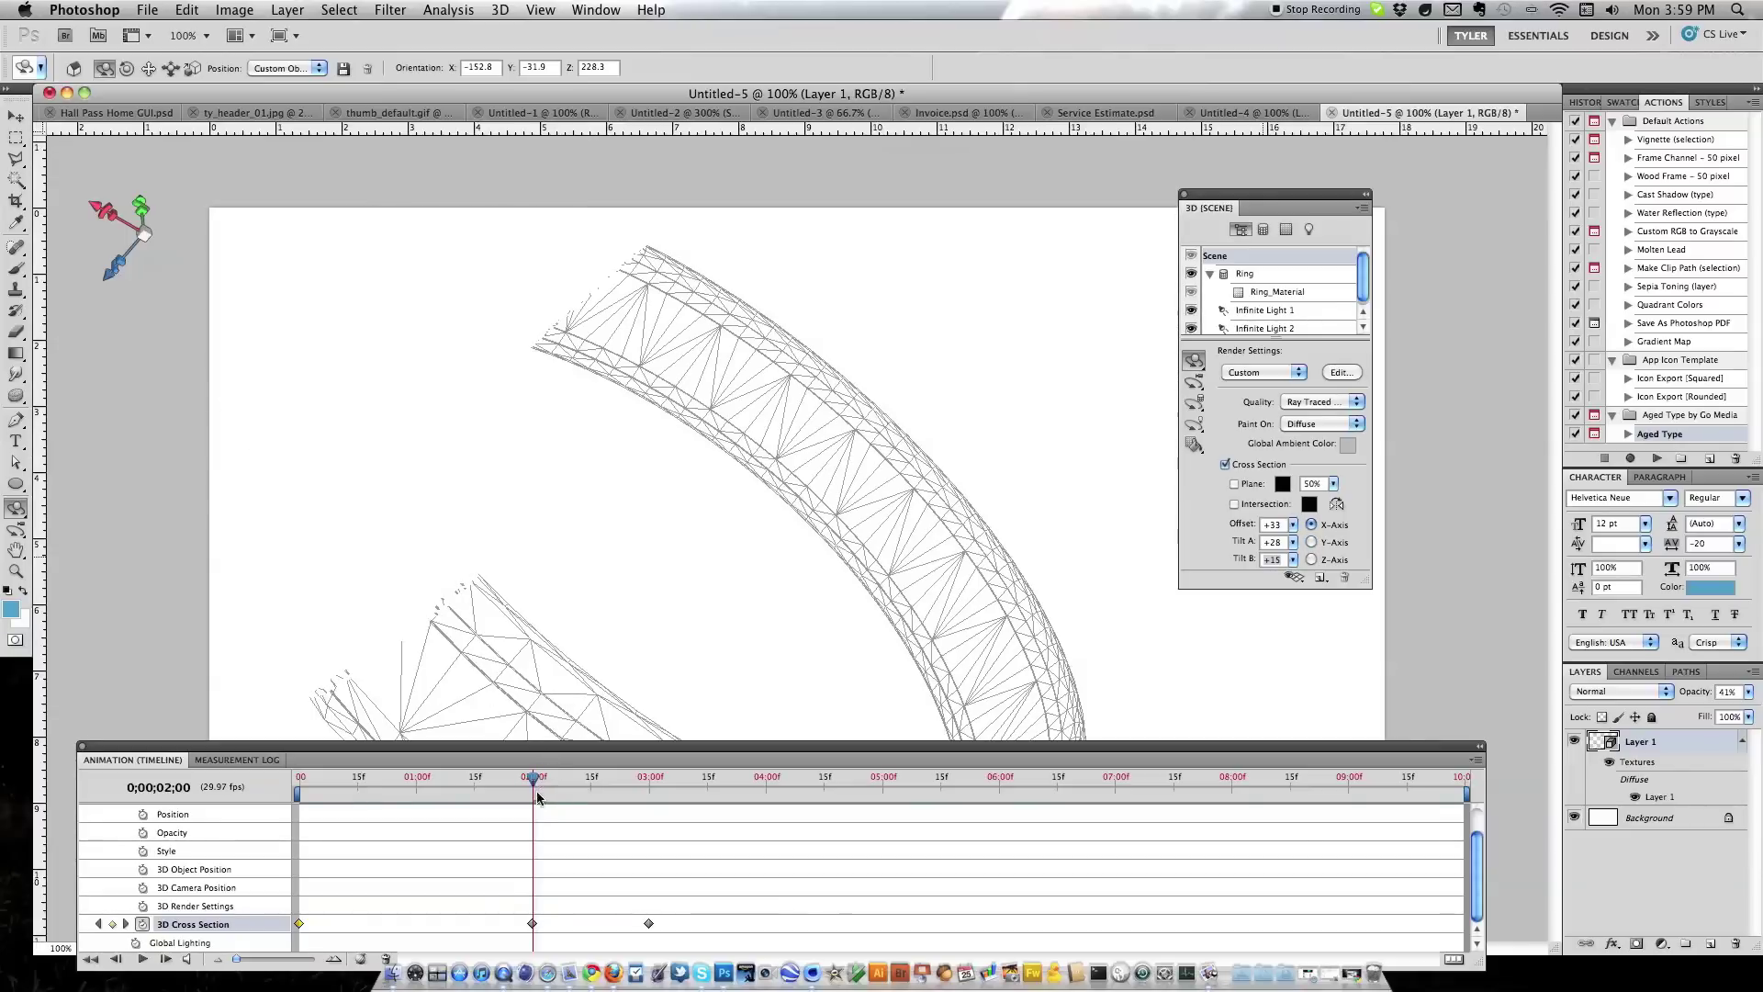
pyautogui.moveTo(534, 925); pyautogui.dragTo(529, 925)
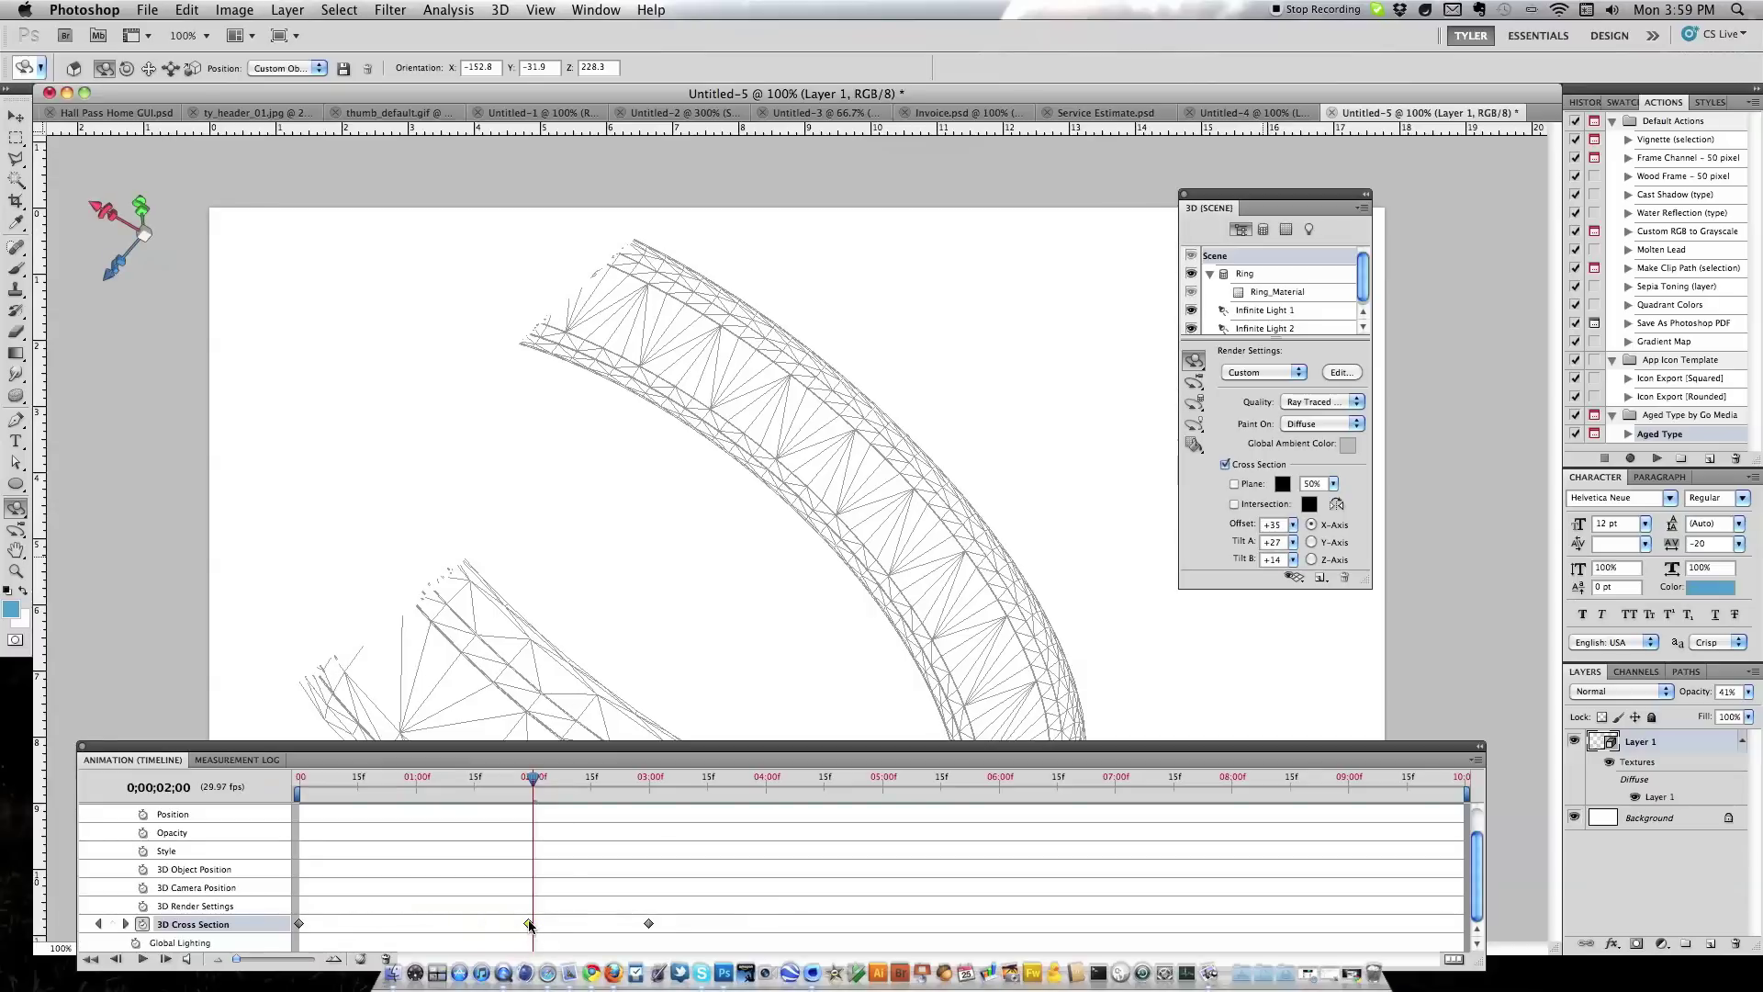
pyautogui.press('Delete')
# Undo the accidental layer deletion and return the playhead to the start
pyautogui.press('super+z')
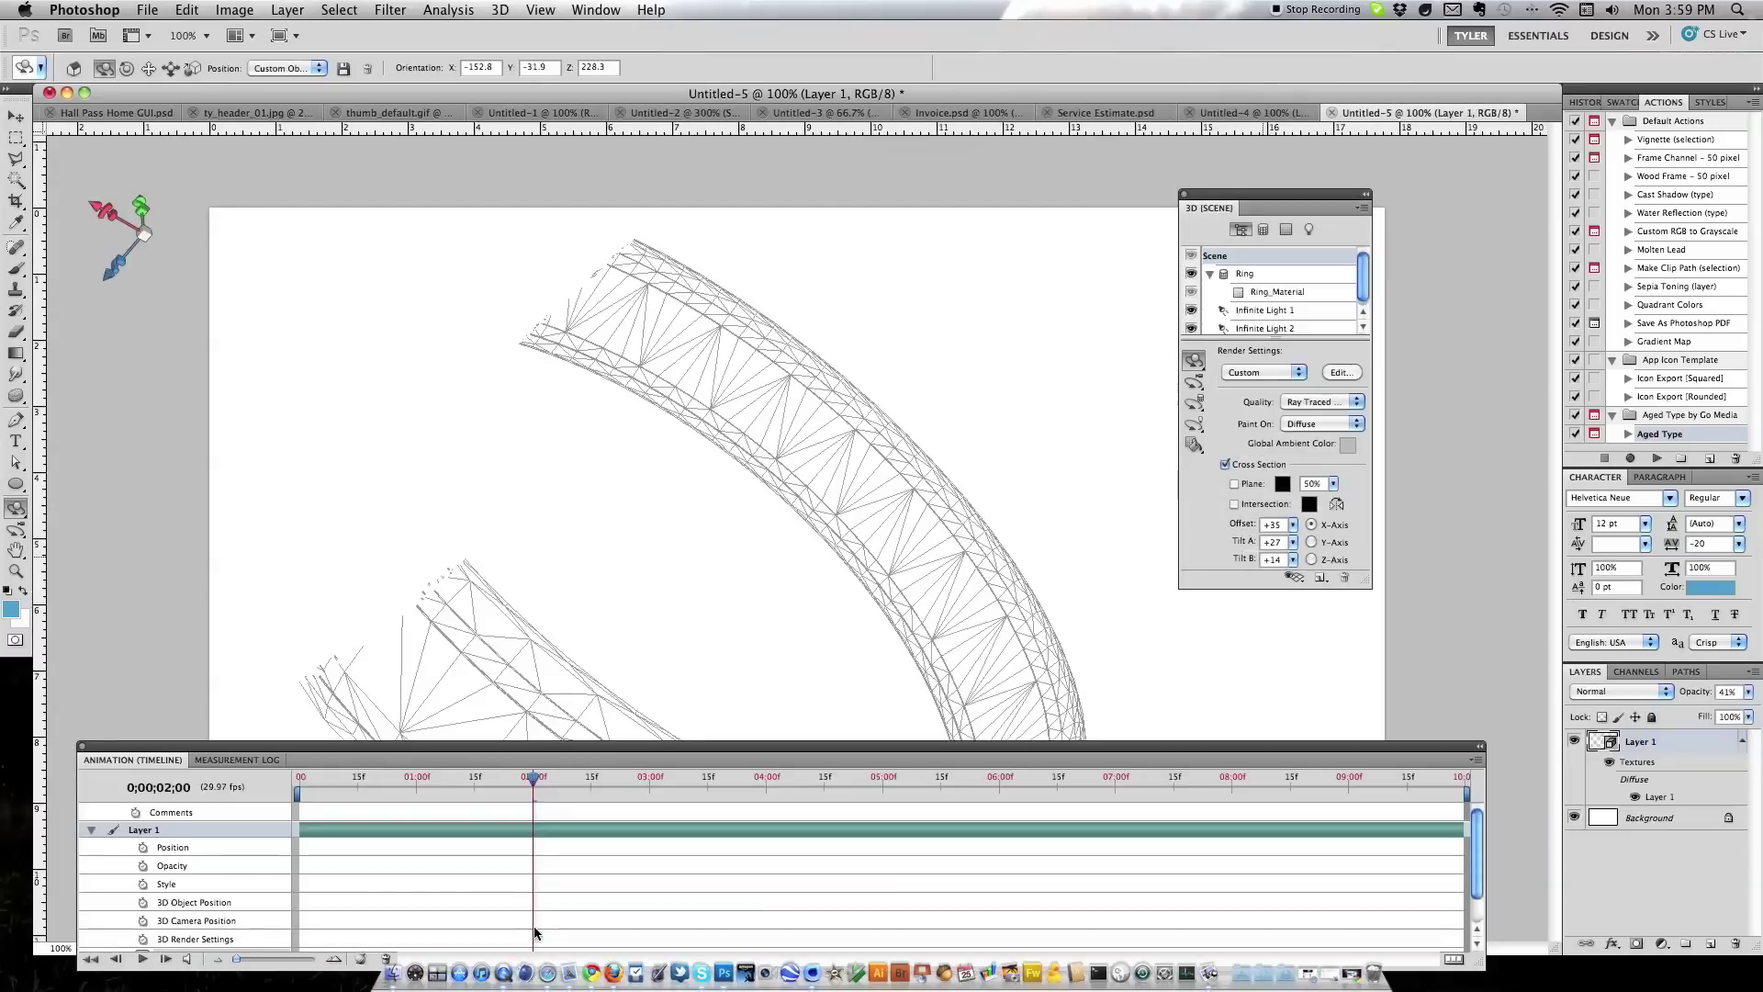
pyautogui.moveTo(520, 787); pyautogui.dragTo(246, 786)
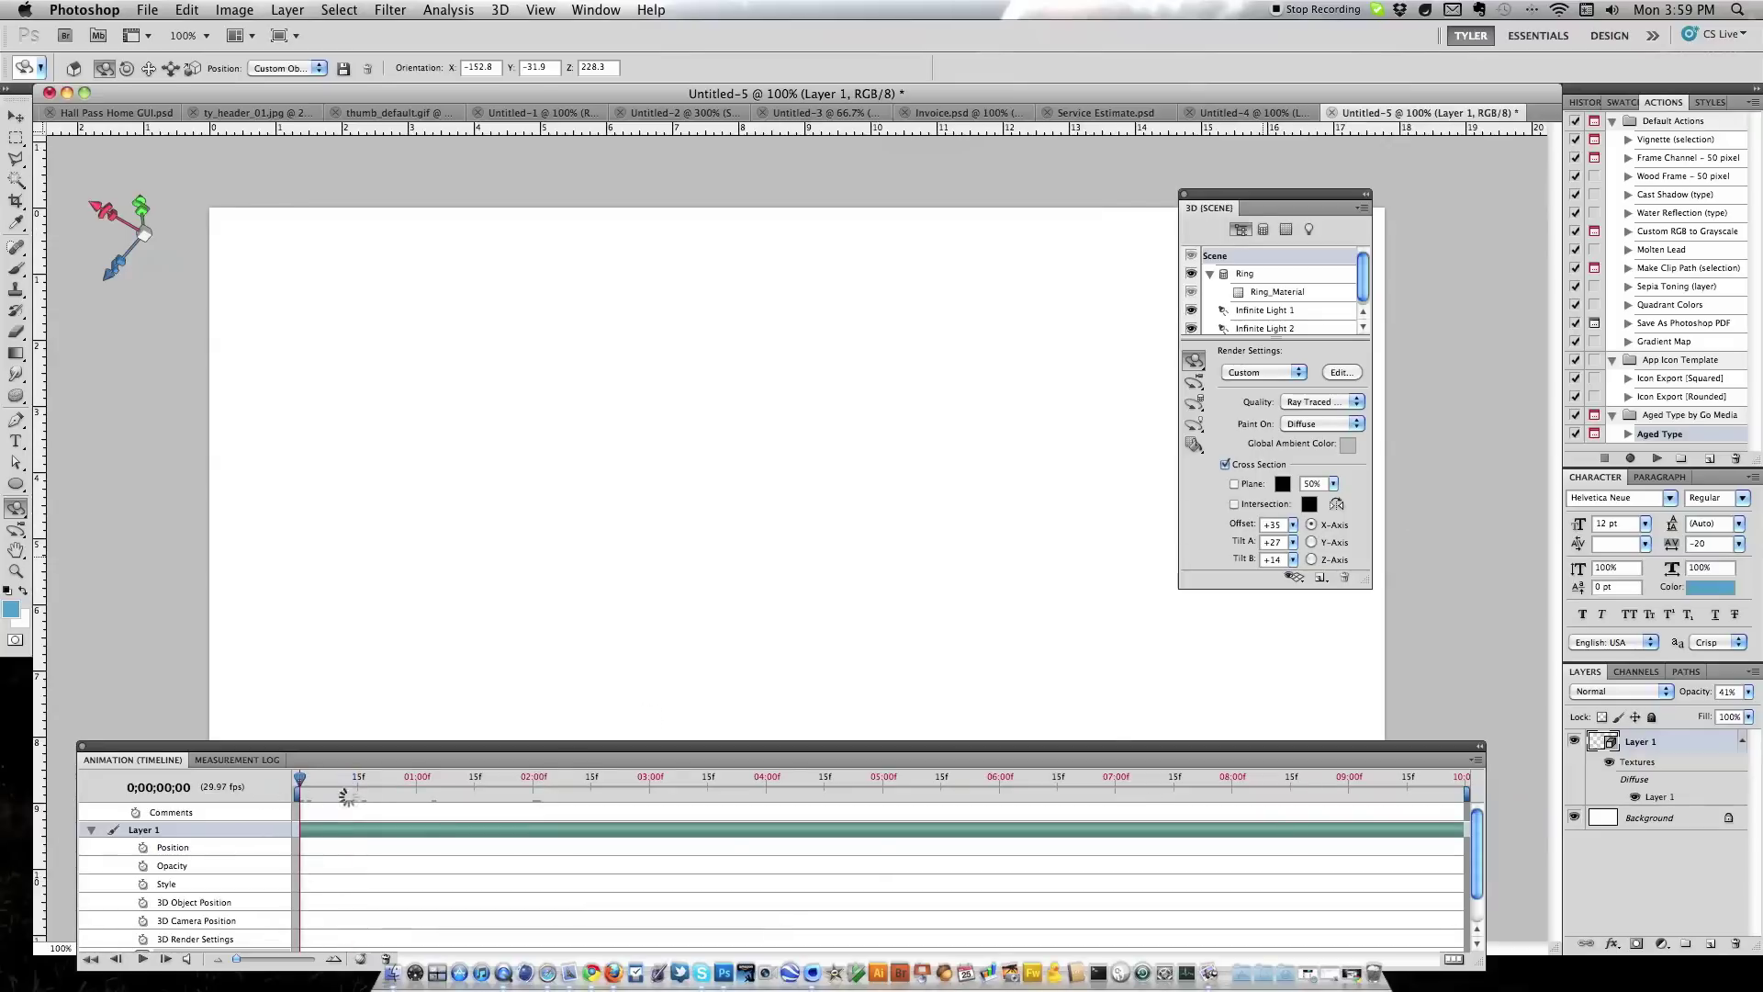
pyautogui.scroll(-2, 193, 924)
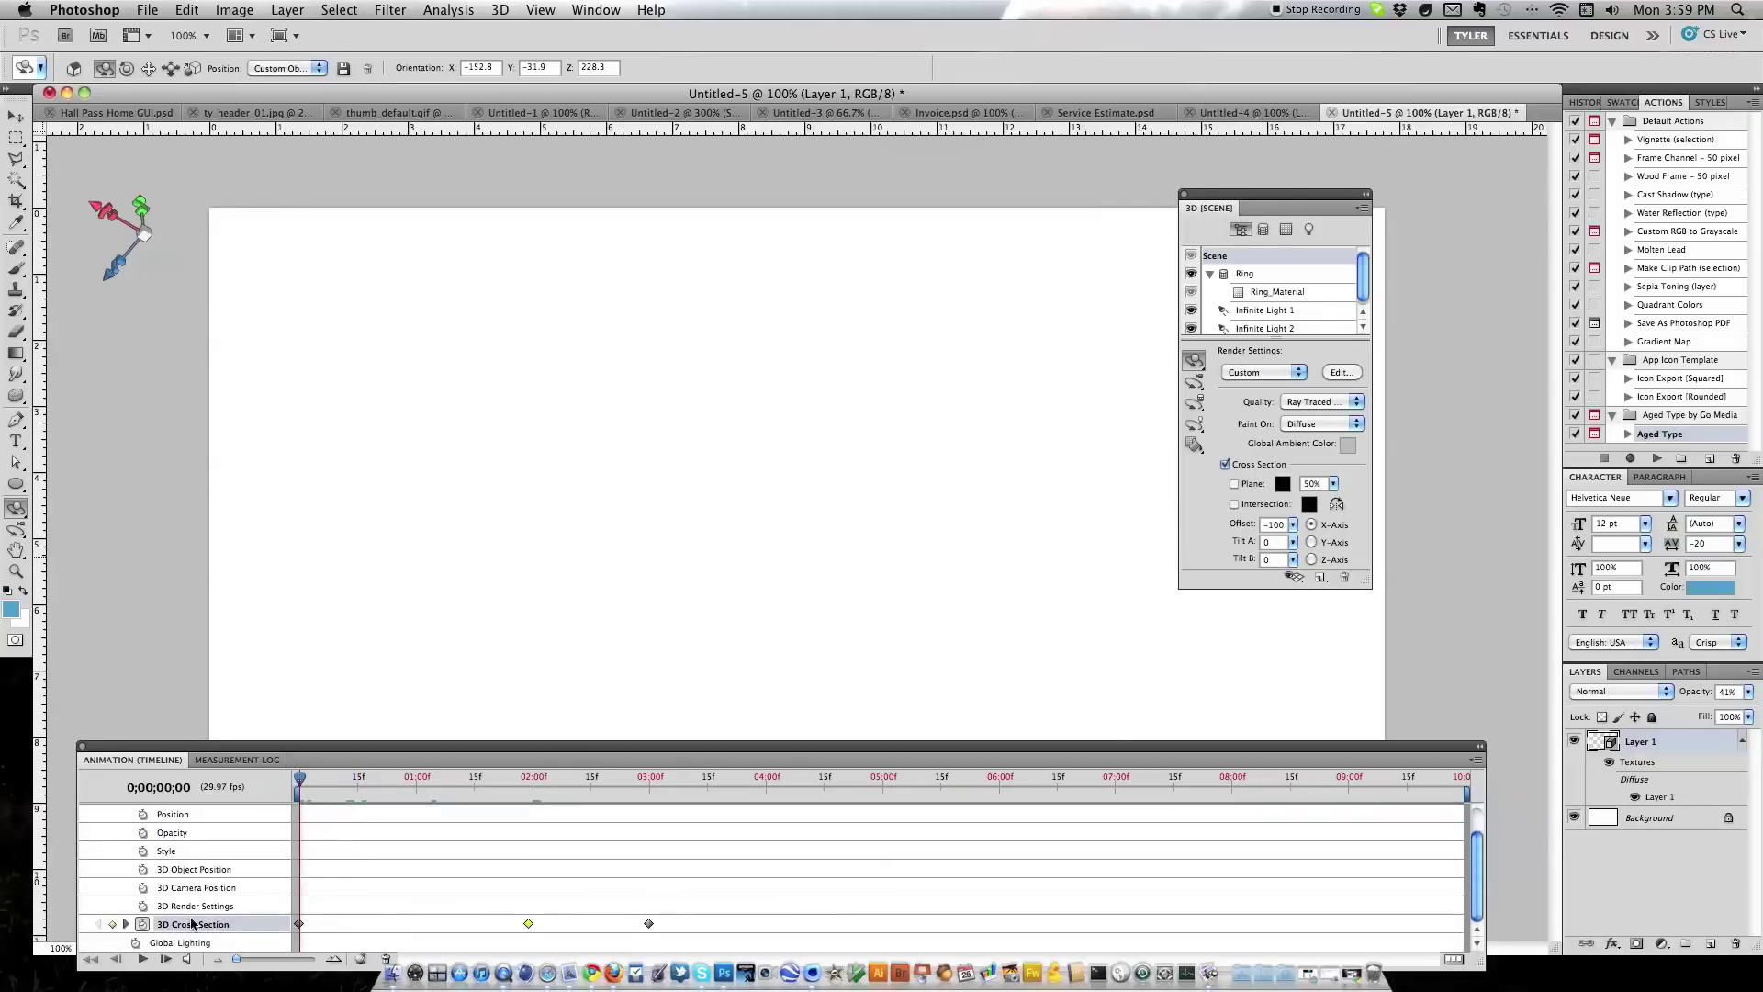
# Delete the two-second 3D Cross Section keyframe and play the animation
pyautogui.rightClick(528, 923)
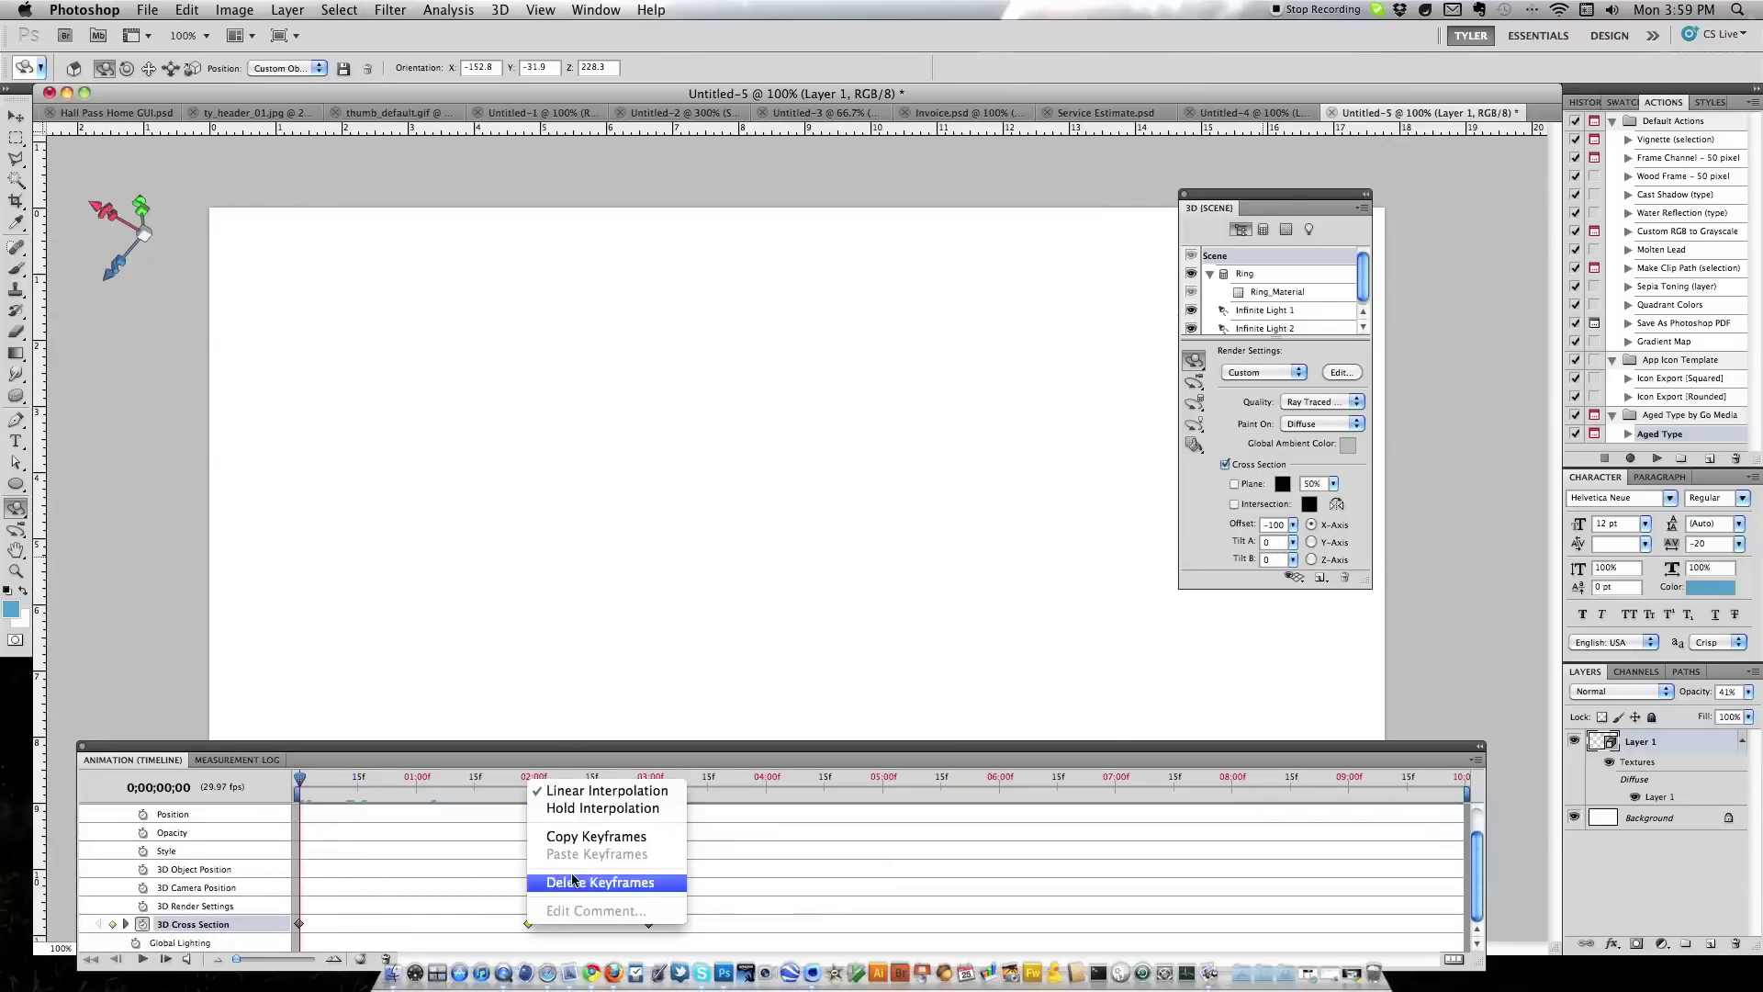
pyautogui.click(616, 881)
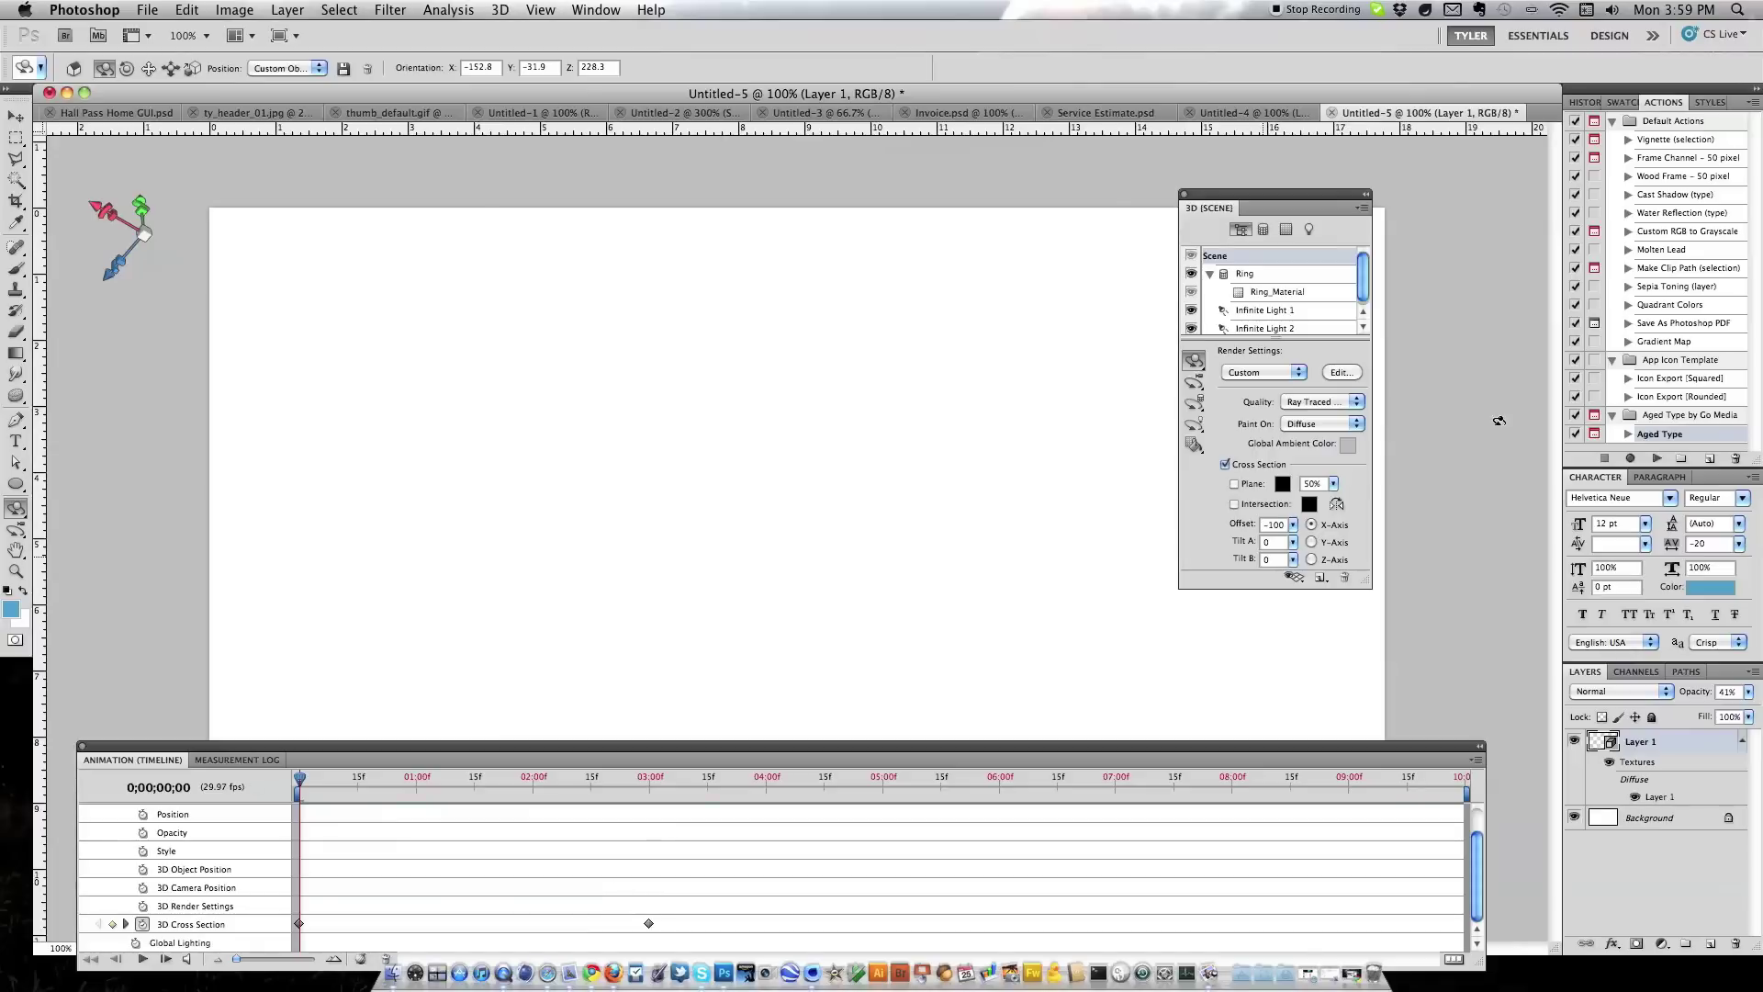
pyautogui.click(140, 959)
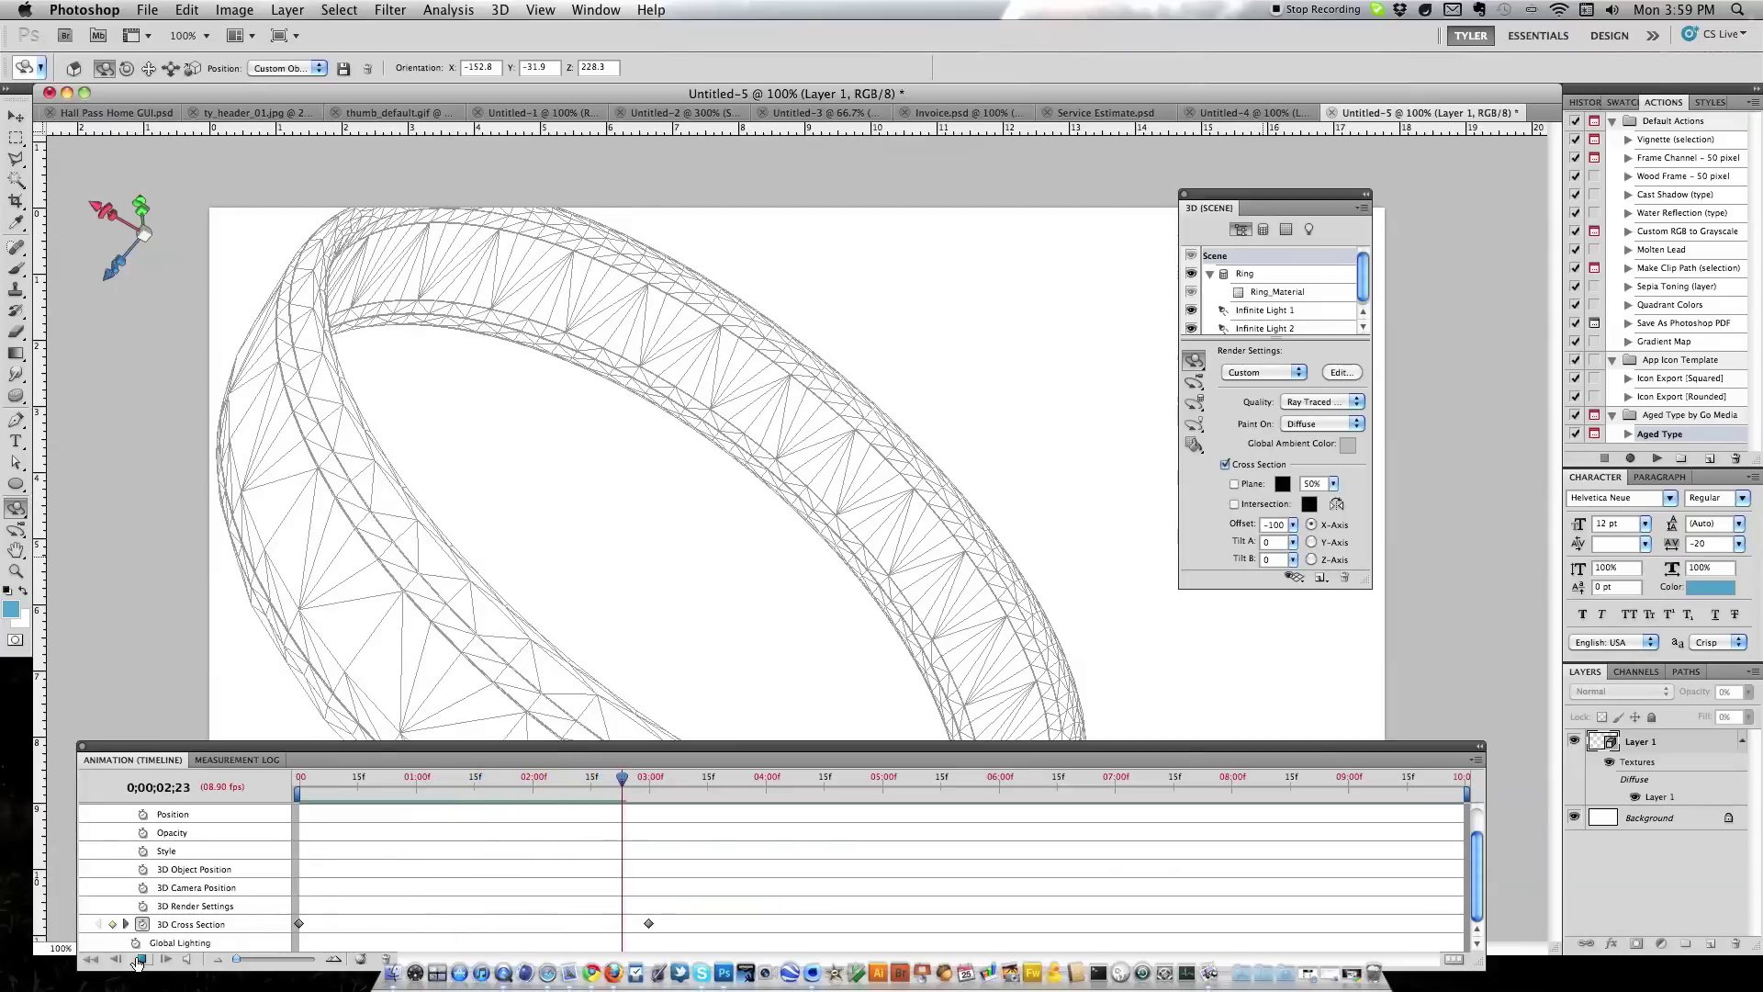
# Move the +100 cross-section keyframe from 3 seconds to about 1 second and replay the preview
pyautogui.click(139, 959)
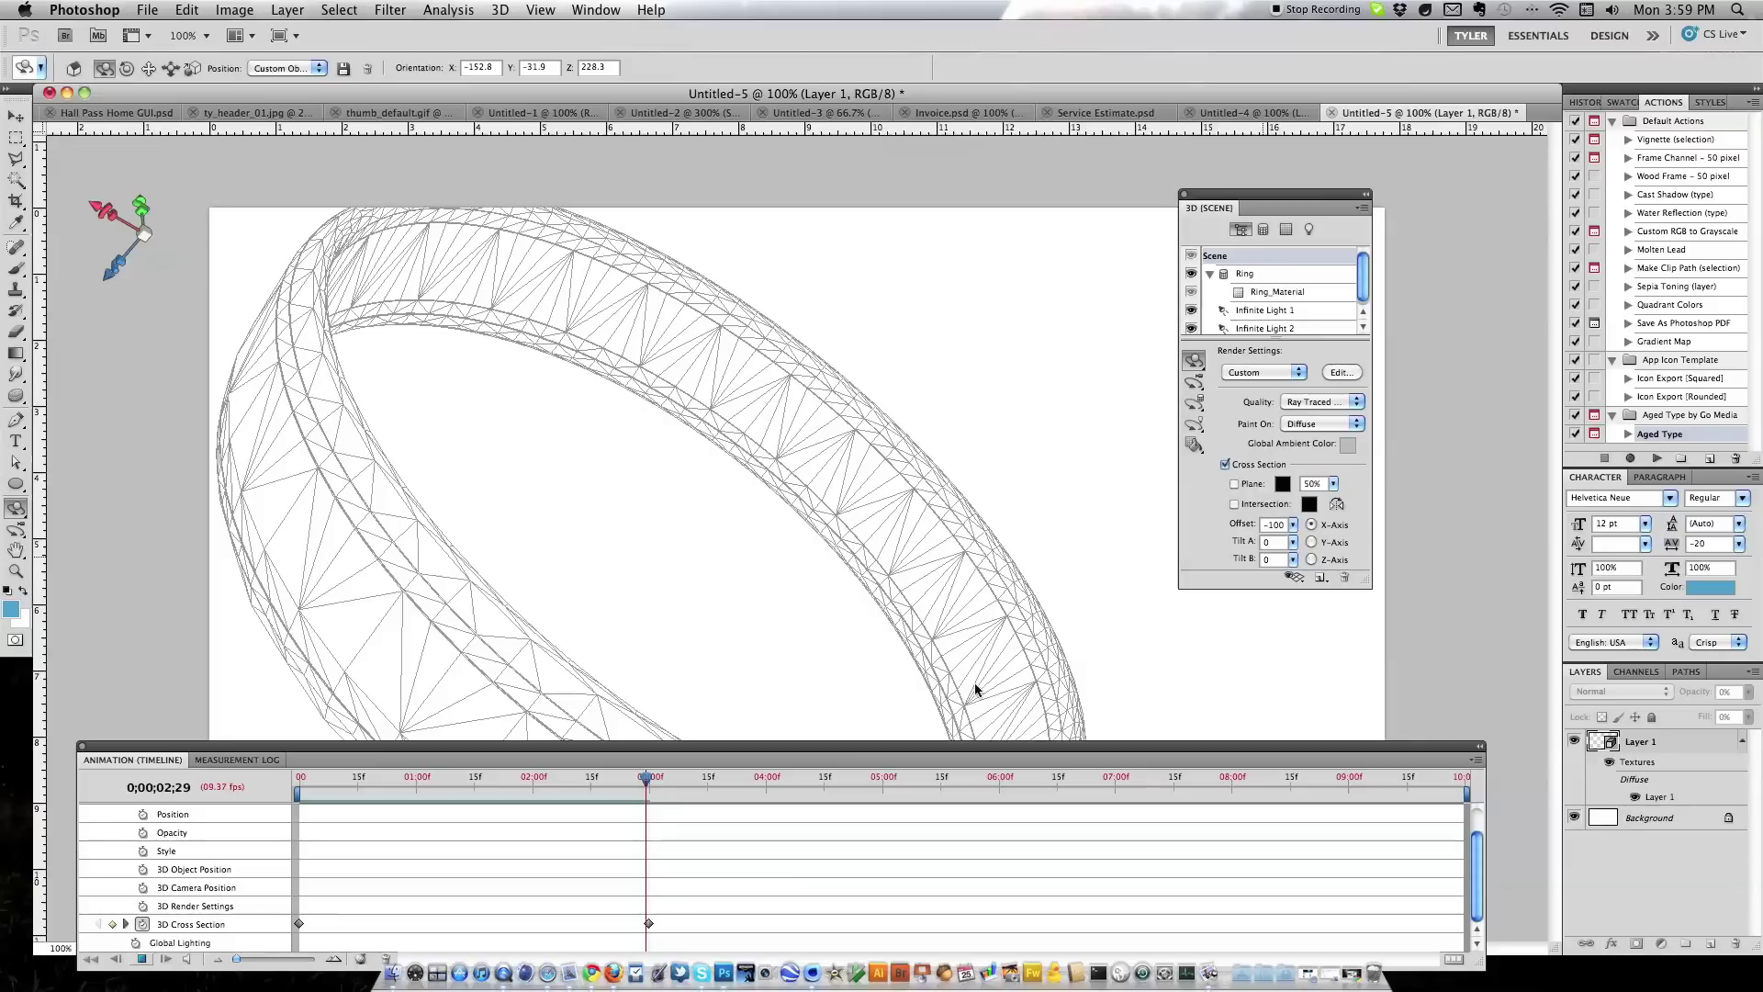
pyautogui.moveTo(647, 779); pyautogui.dragTo(676, 783)
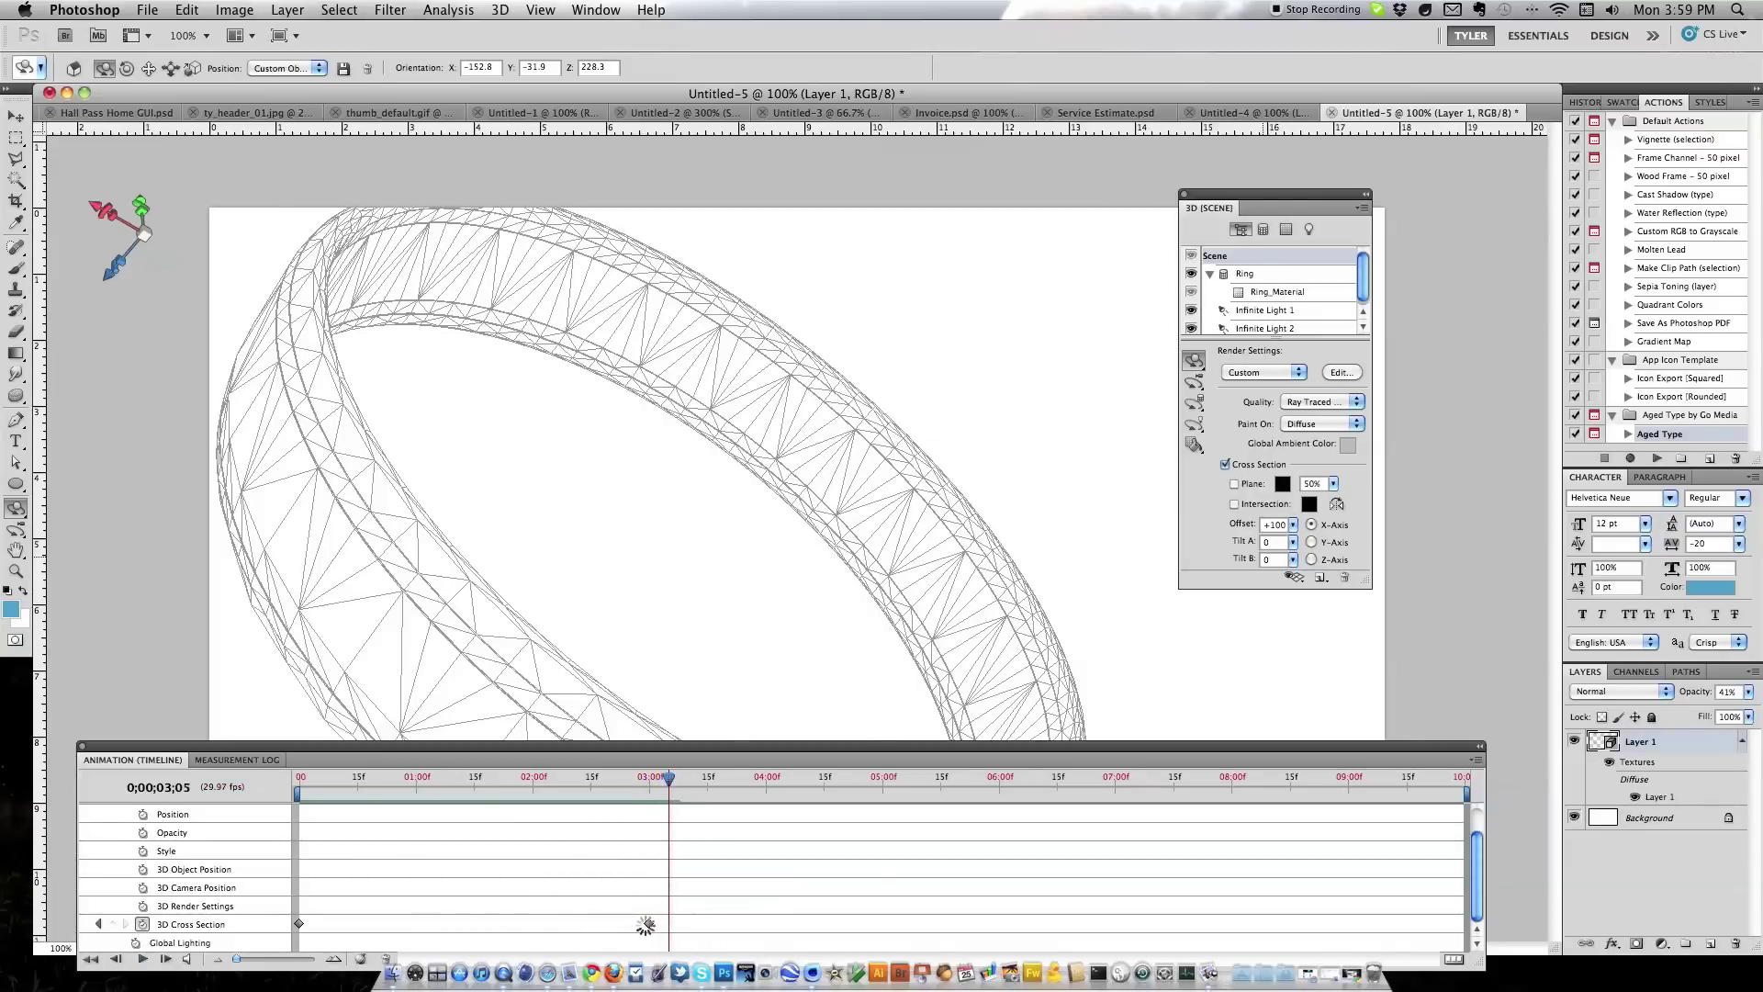
pyautogui.moveTo(645, 924); pyautogui.dragTo(615, 924)
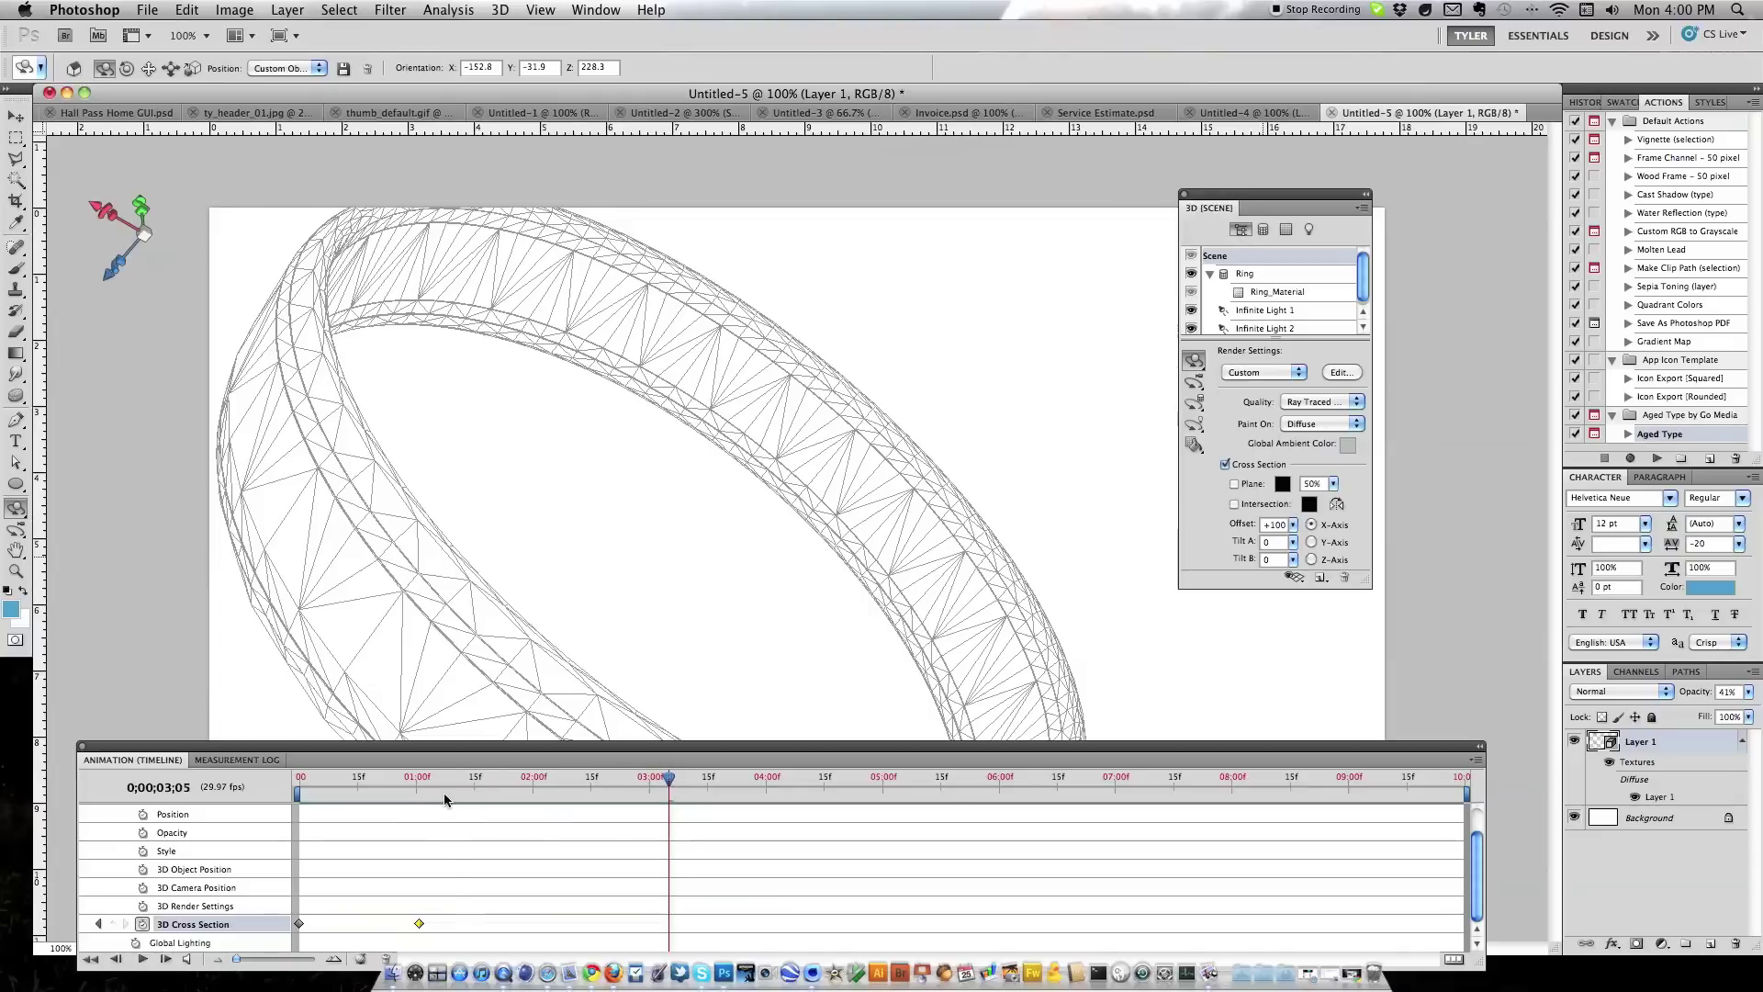
pyautogui.moveTo(444, 799); pyautogui.dragTo(268, 792)
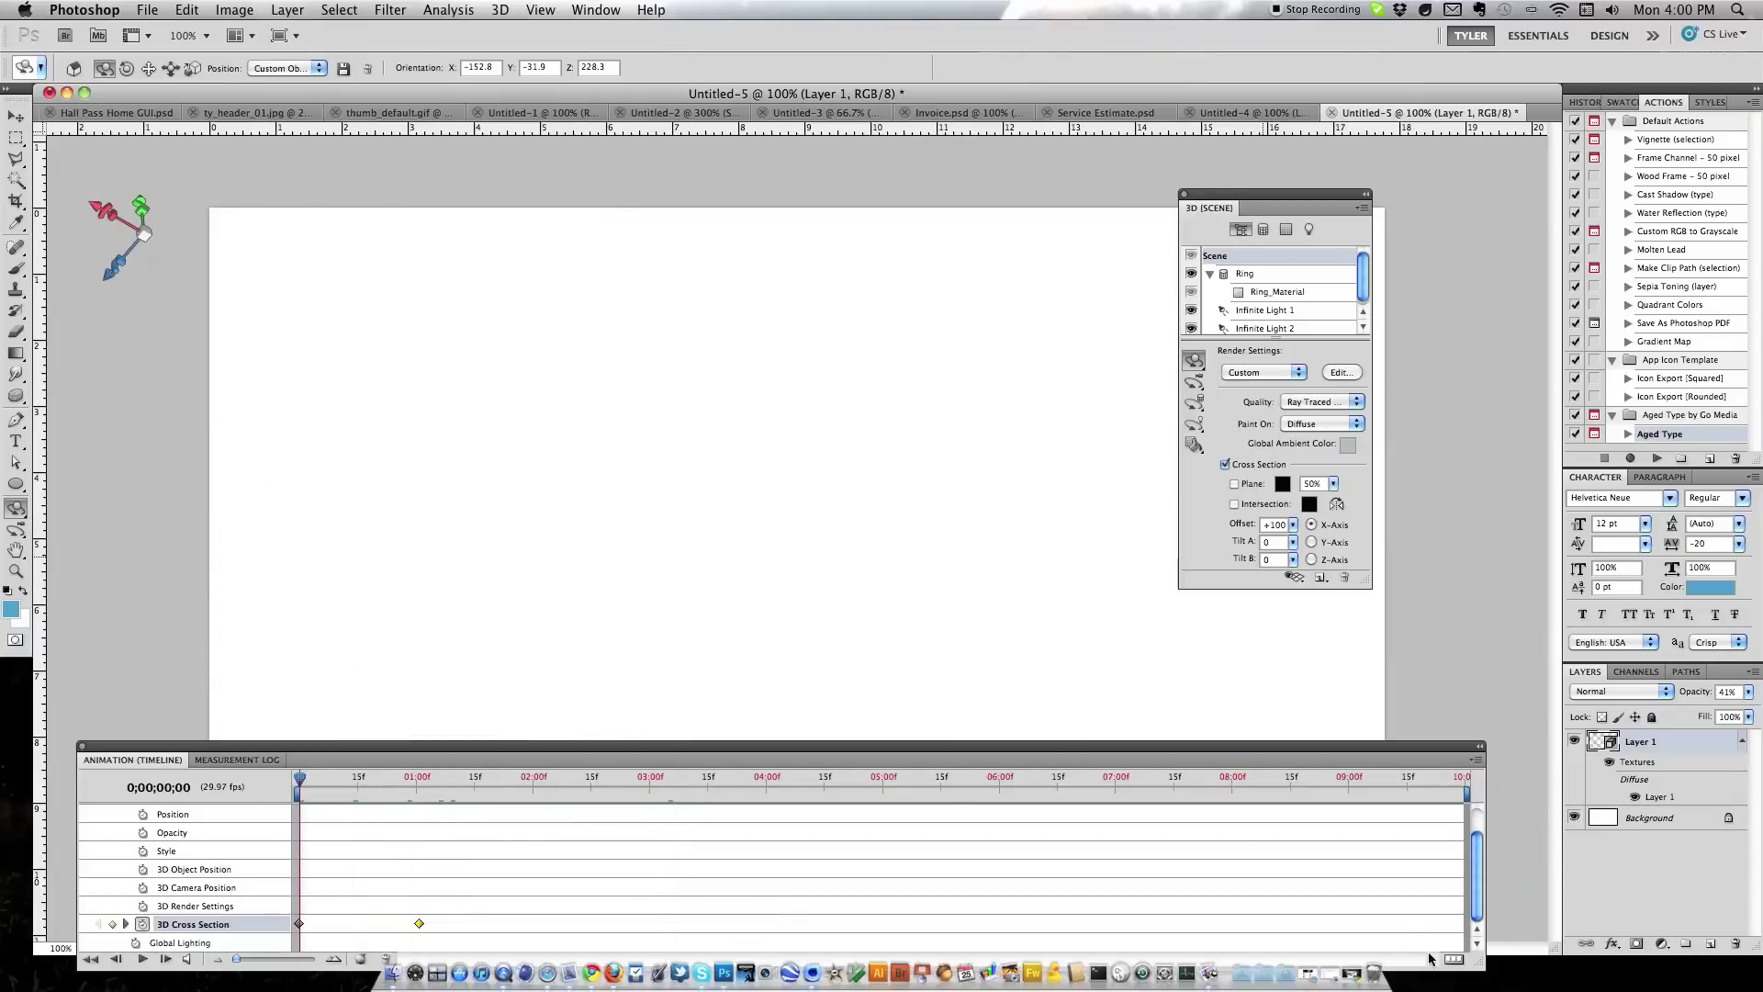
pyautogui.click(141, 959)
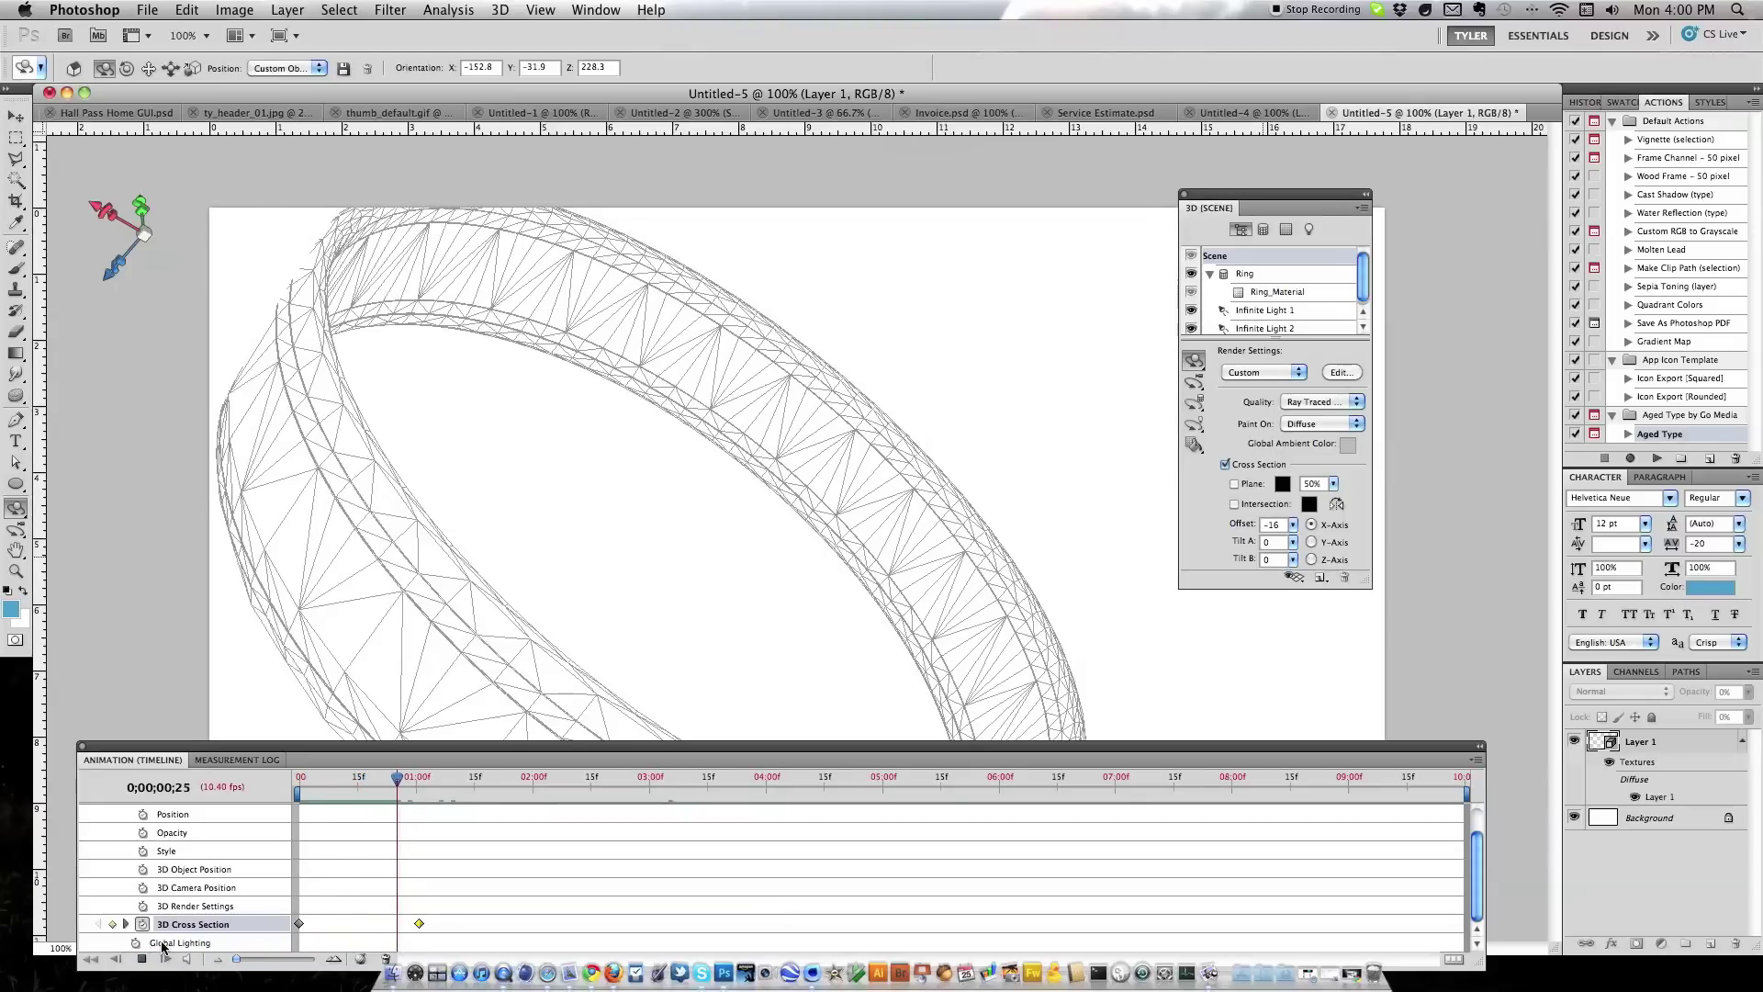
pyautogui.click(143, 959)
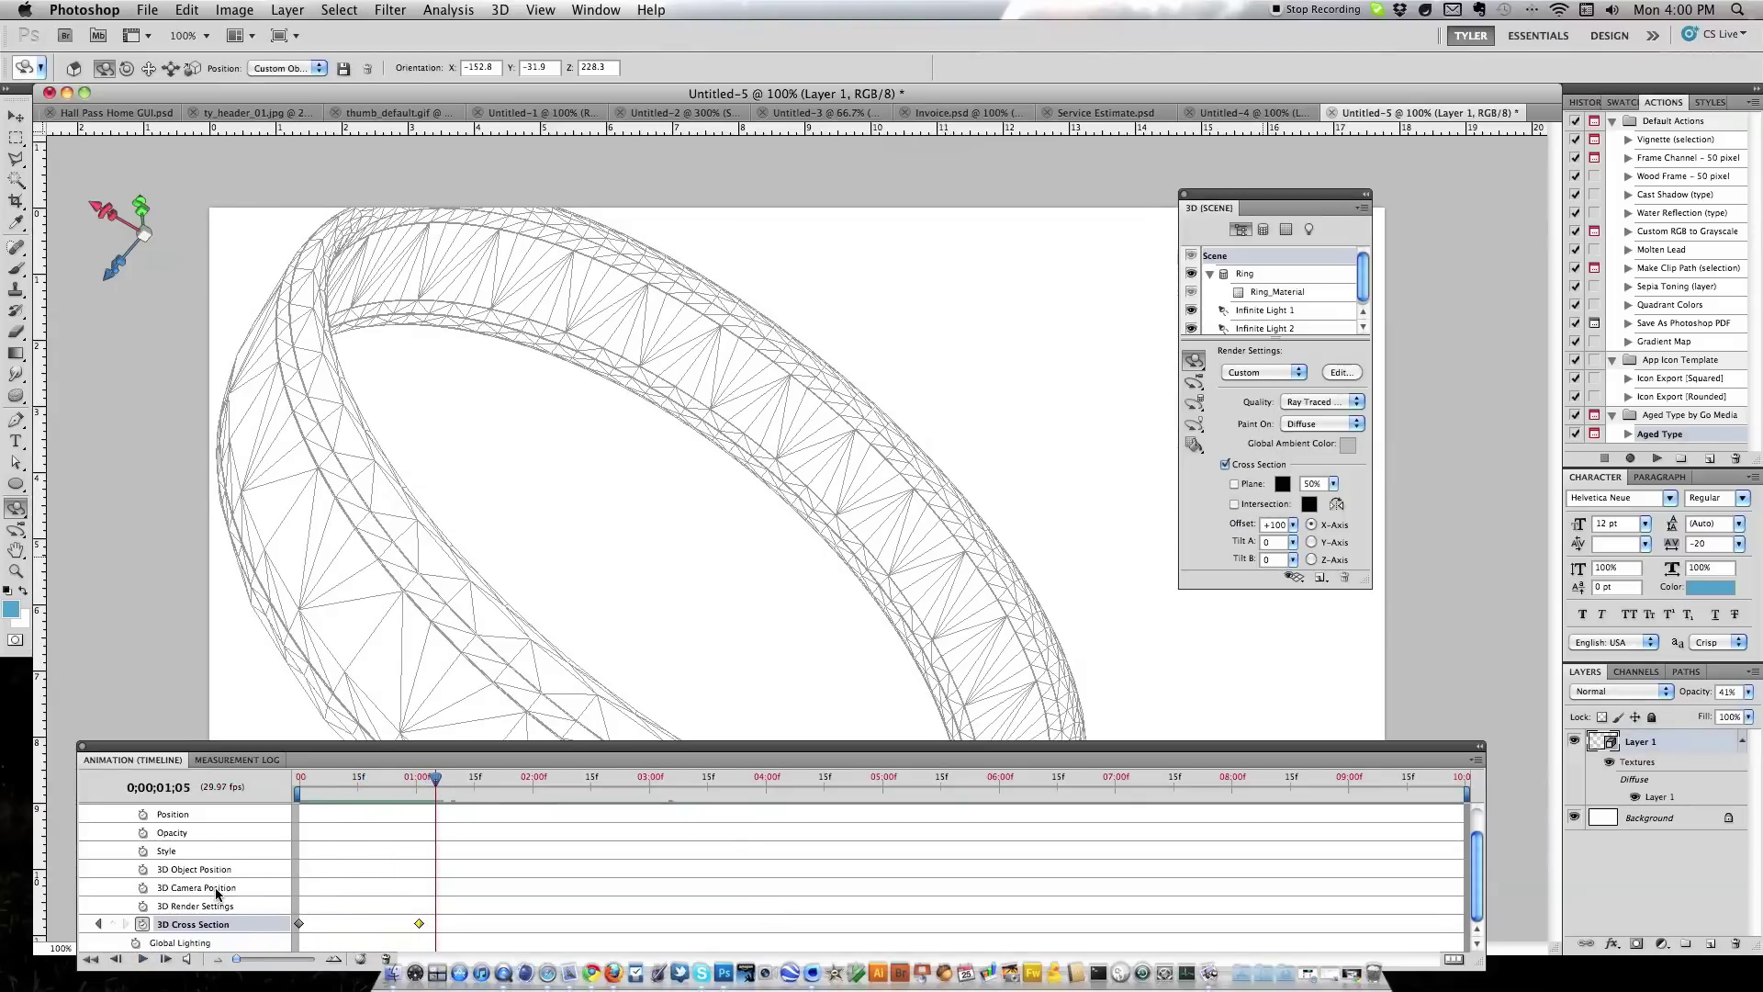
# Close the Animation timeline and display the Ring mesh settings with Catch and Cast Shadows on
pyautogui.click(82, 744)
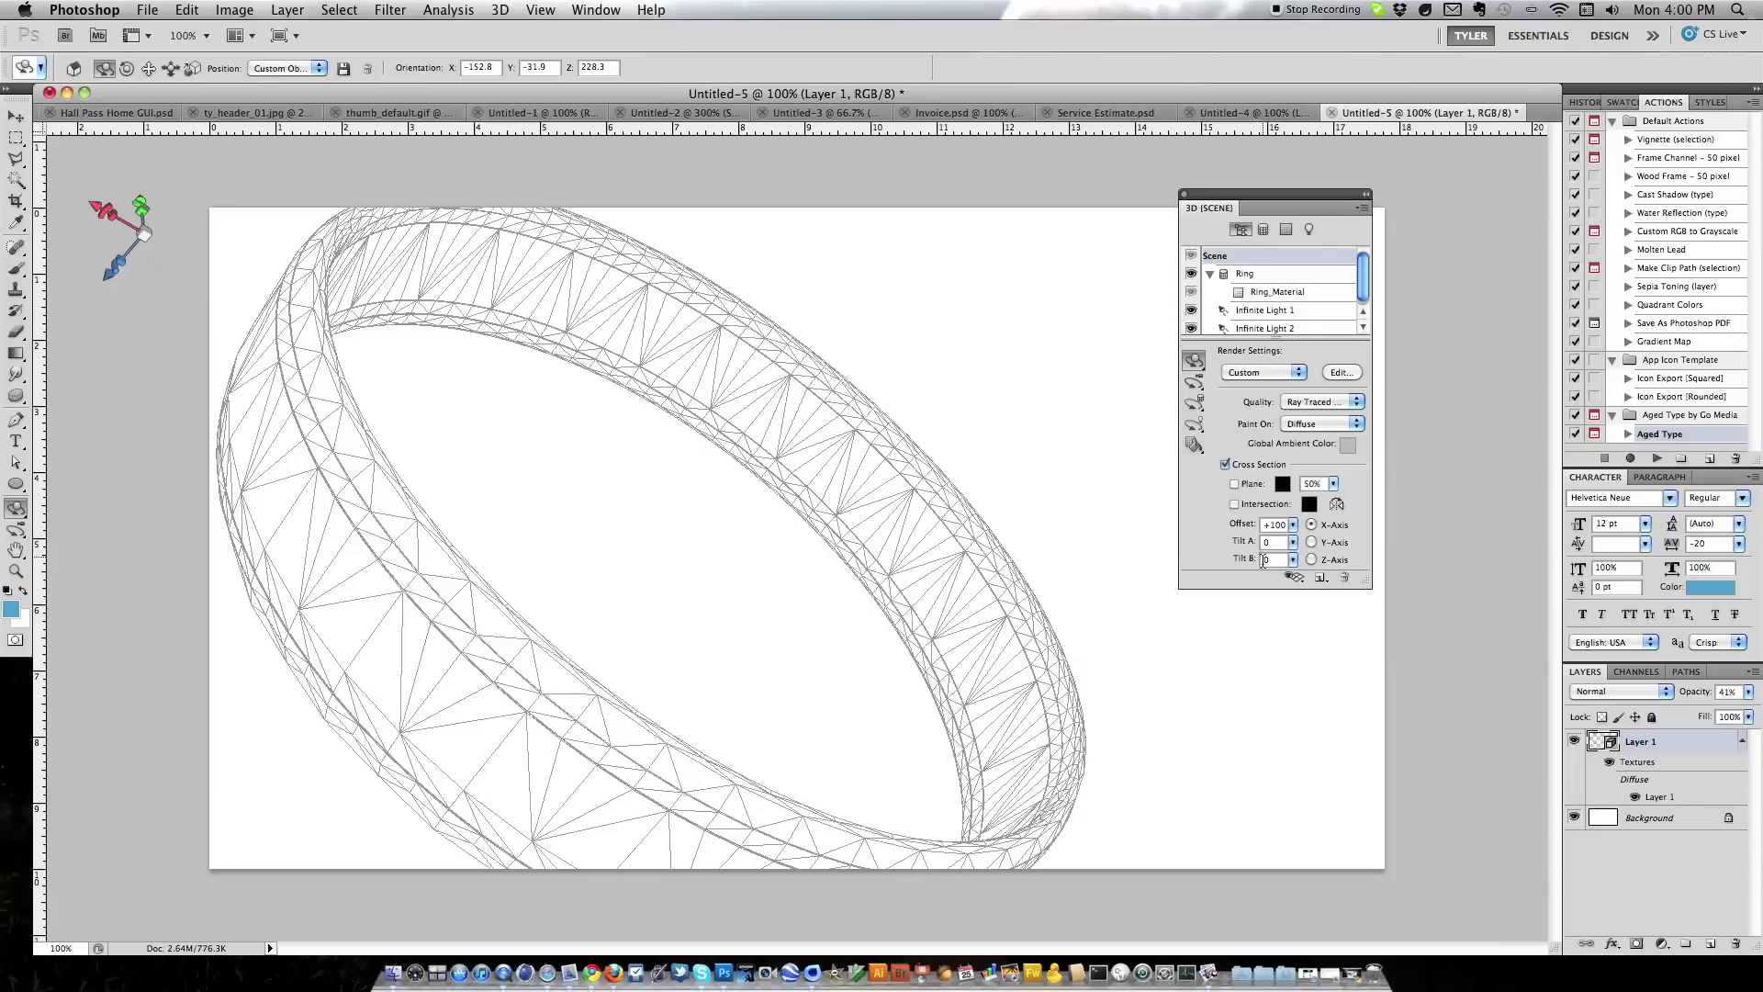
pyautogui.click(1319, 578)
pyautogui.click(1292, 577)
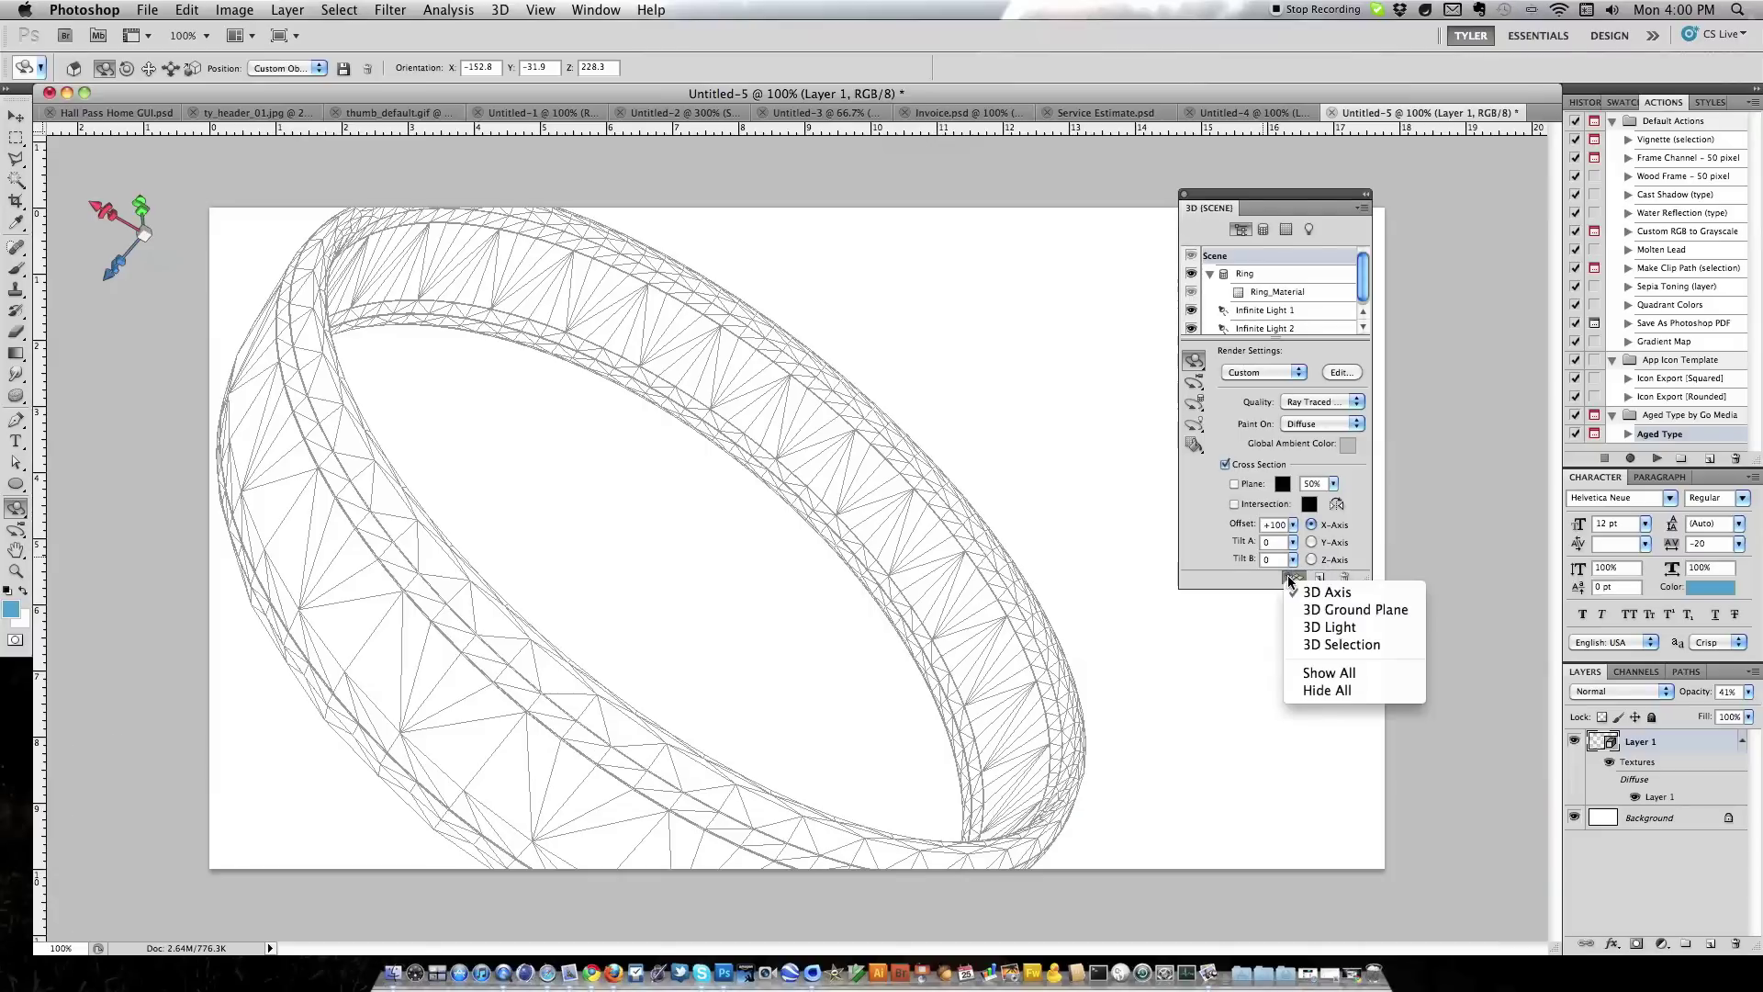
pyautogui.click(1269, 581)
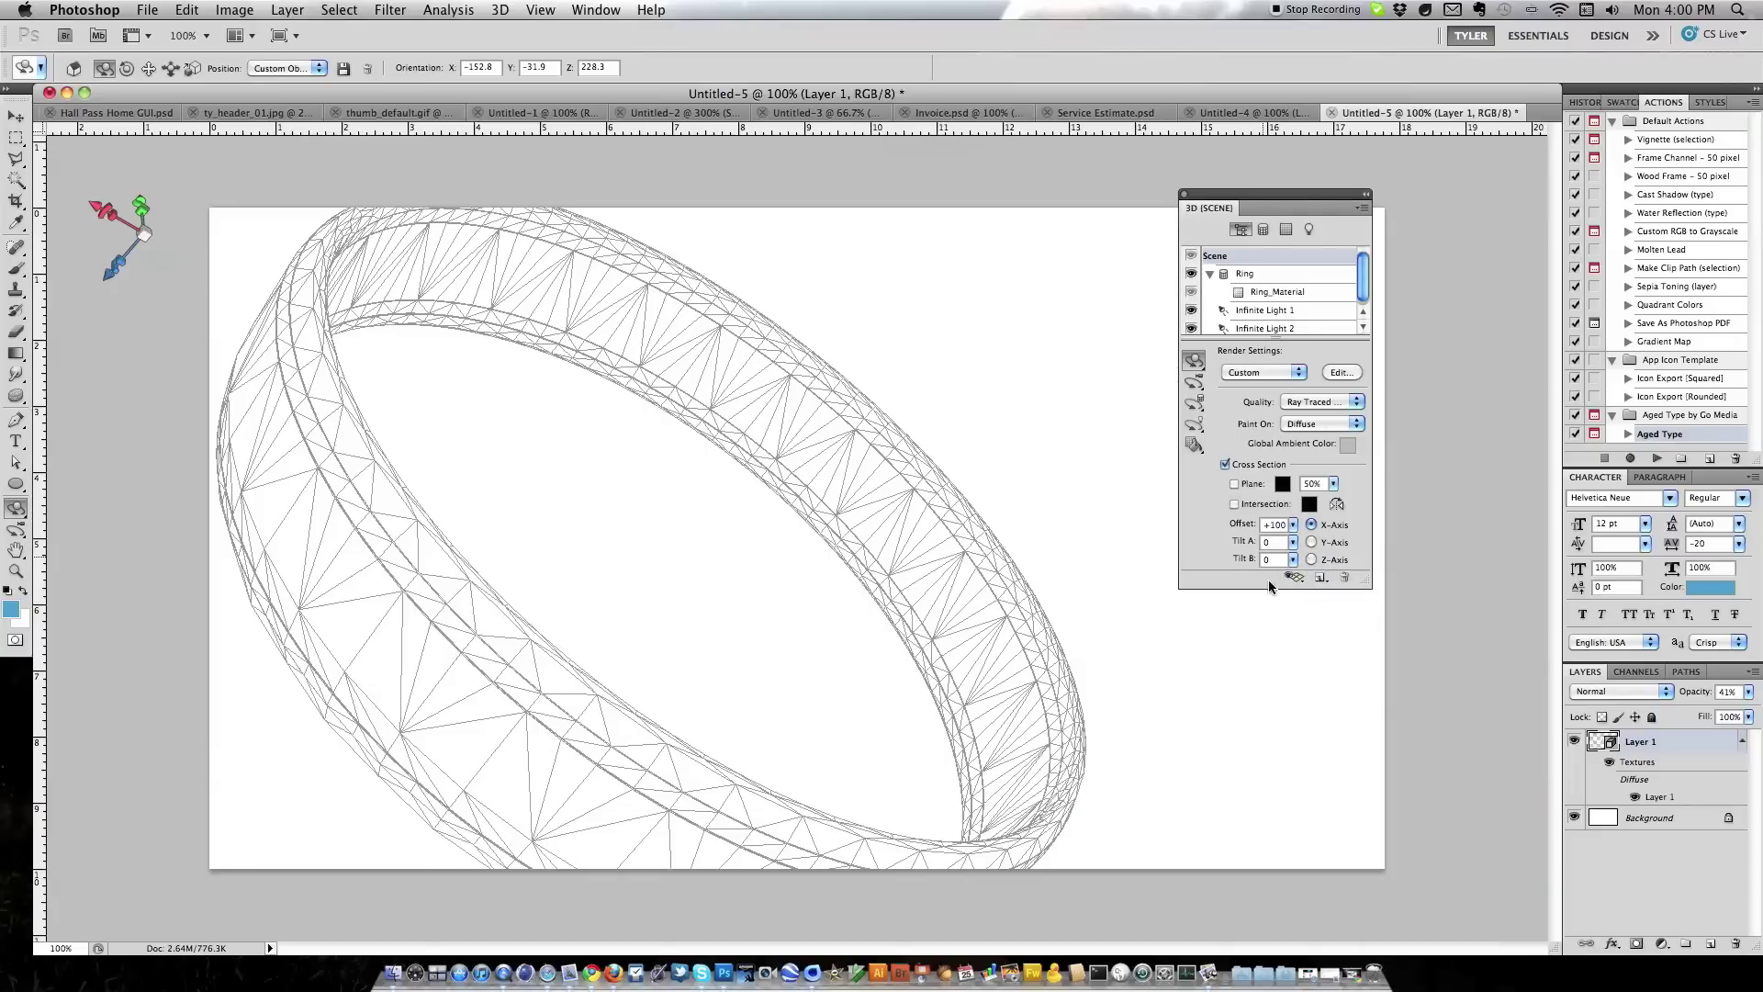
pyautogui.click(1260, 230)
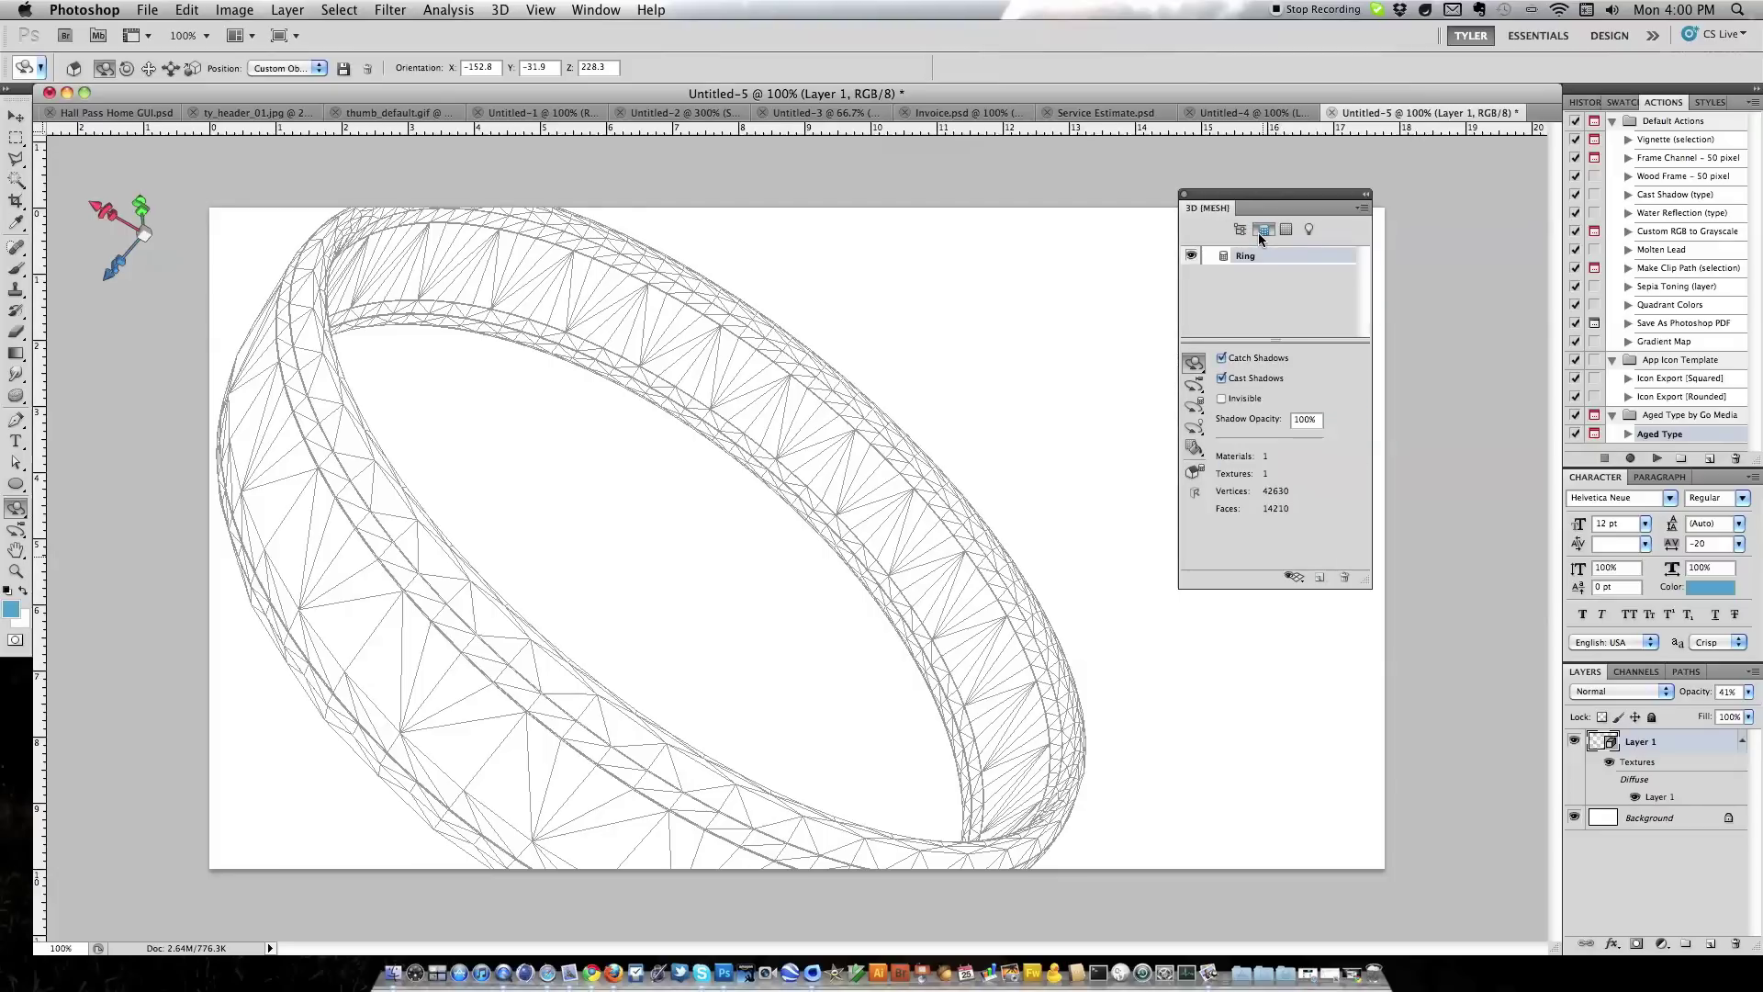